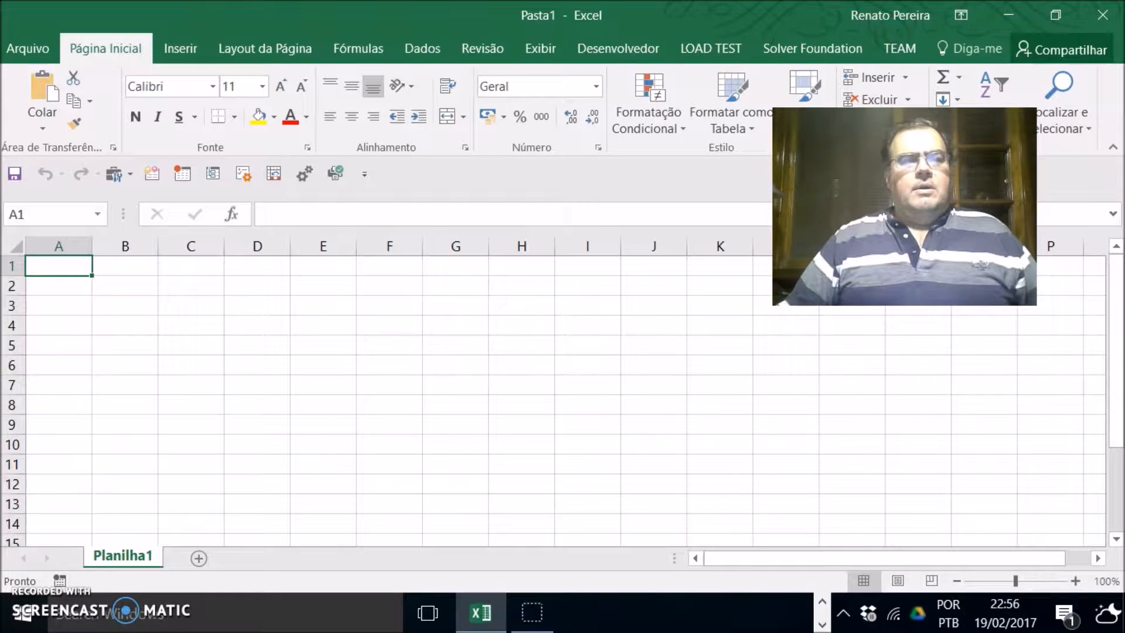
Step: Enter the value 10 in cell C2
click(188, 287)
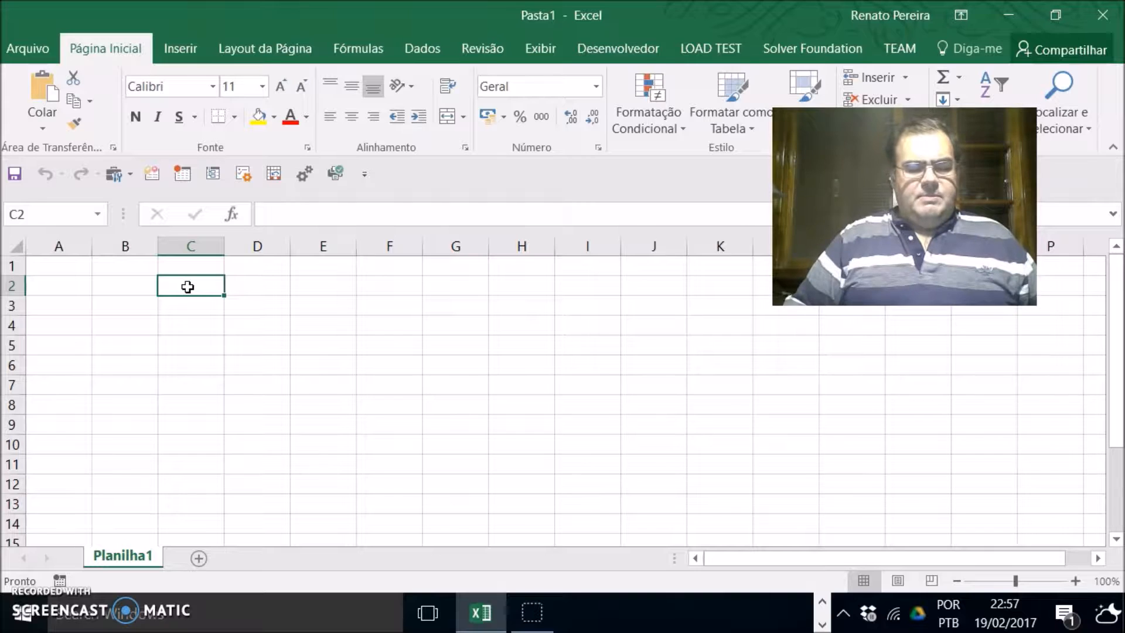
text(10)
key(Return)
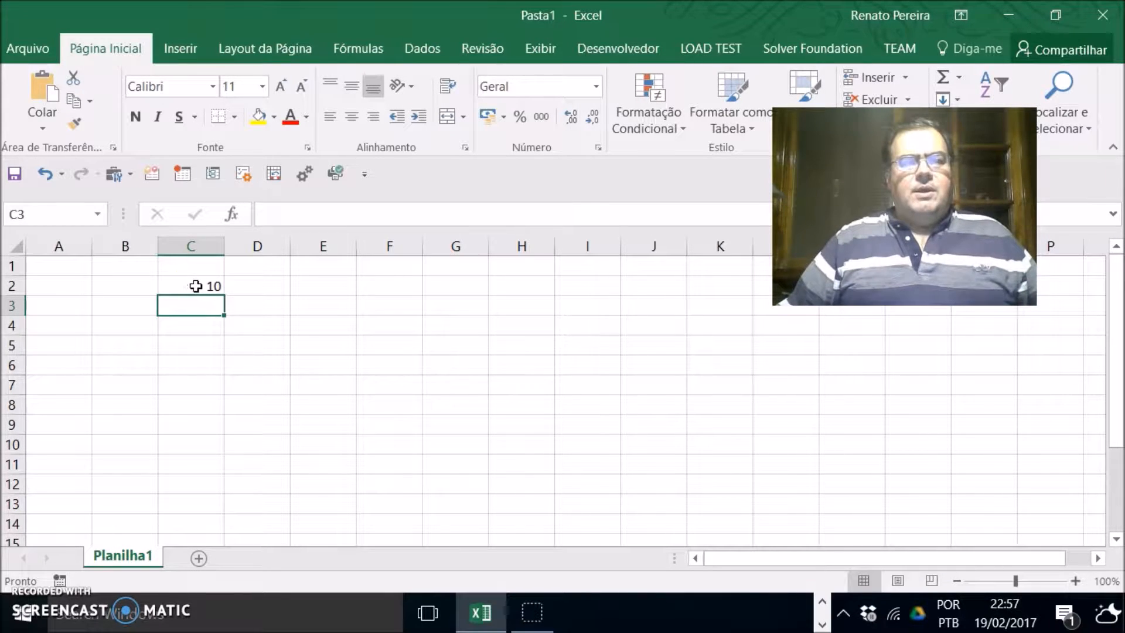
Step: Write a formula in E2 that multiplies C2 by 3,5
click(202, 286)
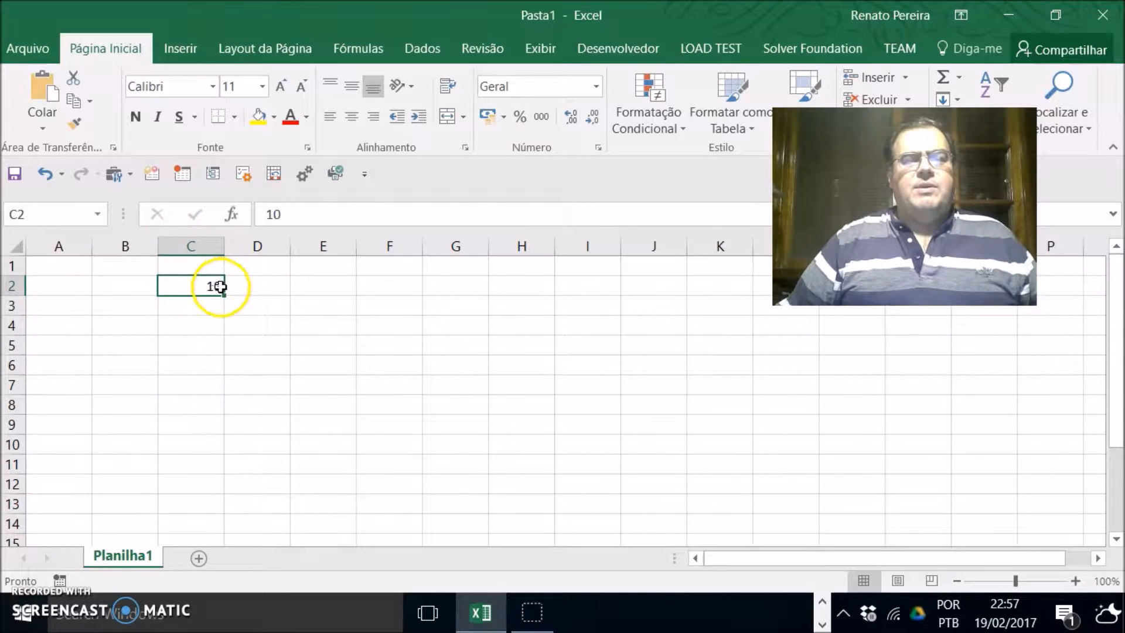
click(317, 286)
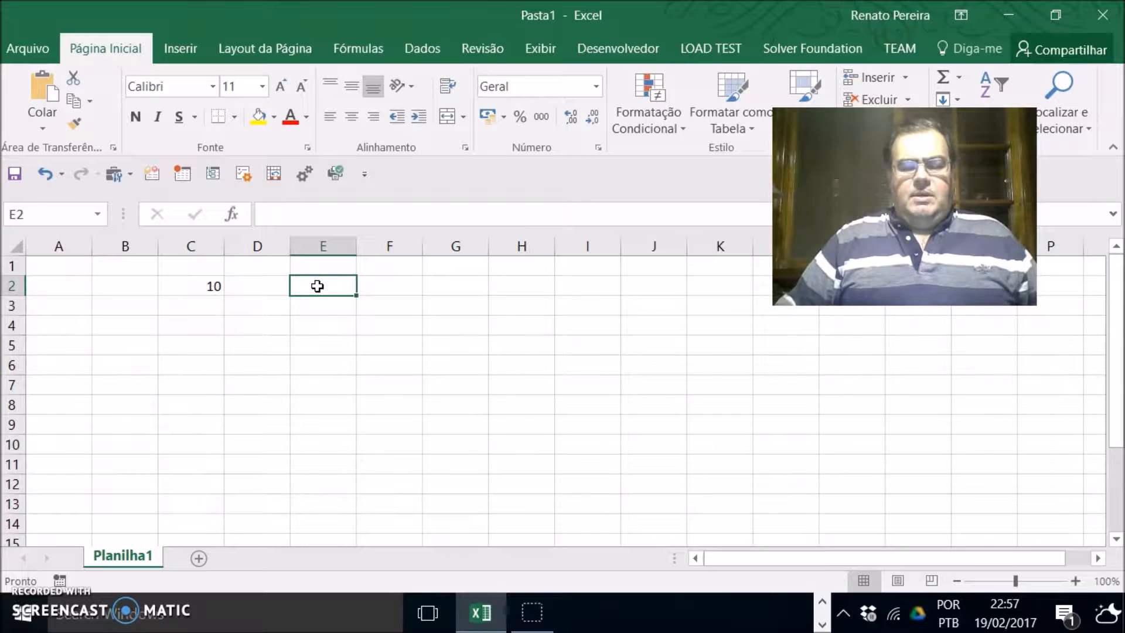
text(=)
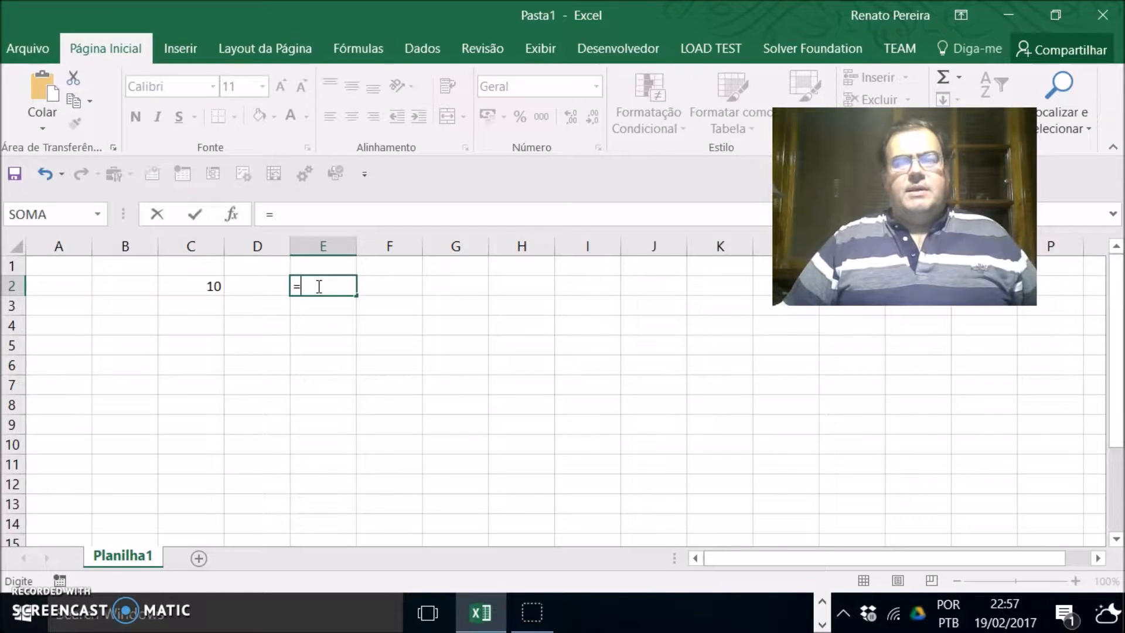
click(201, 286)
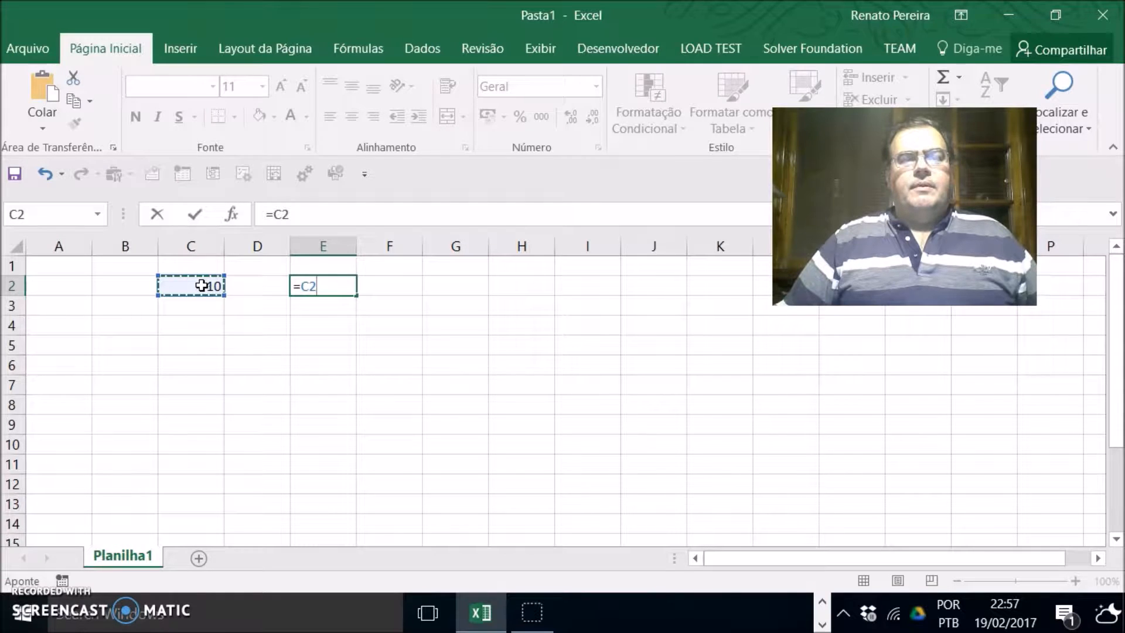
text(*3,5)
key(Return)
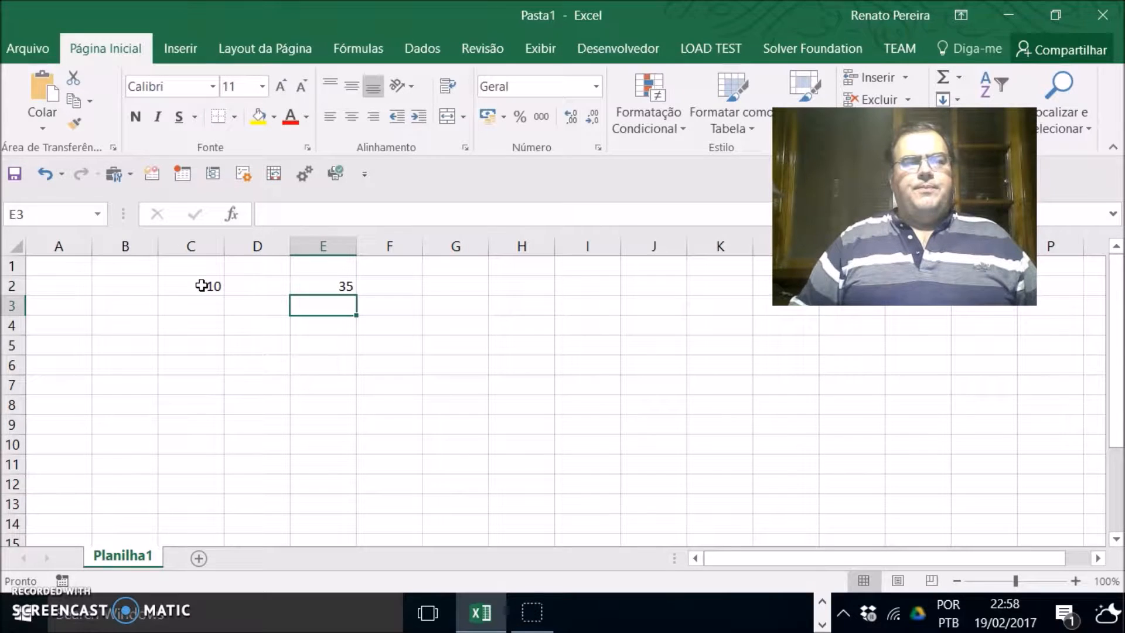
Step: Clear the contents of E2 and C2
click(345, 286)
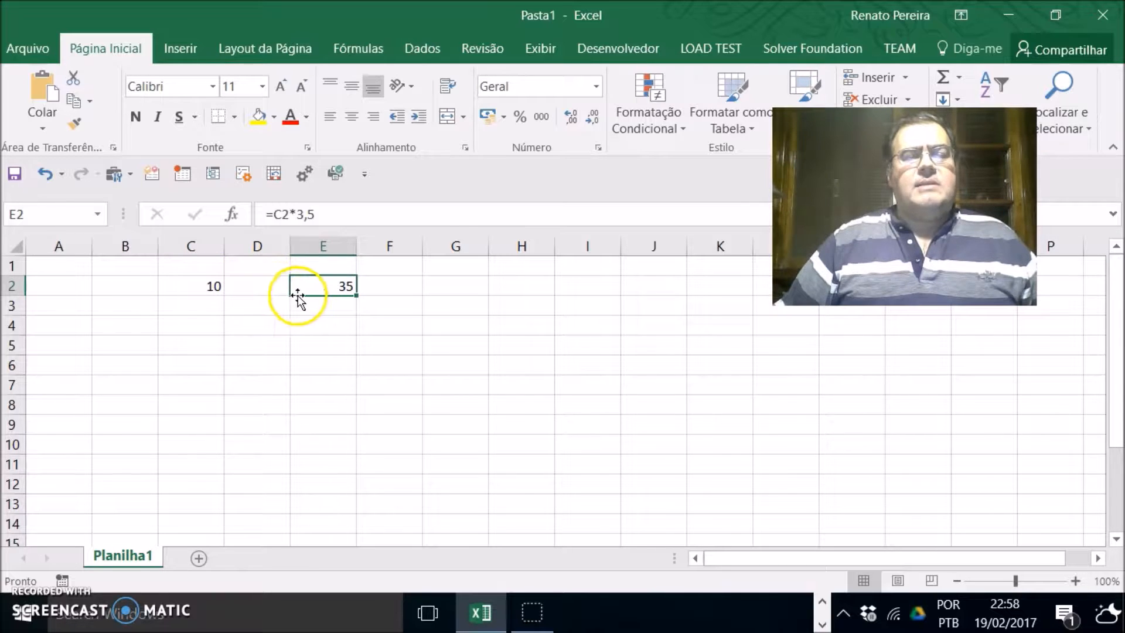
key(Delete)
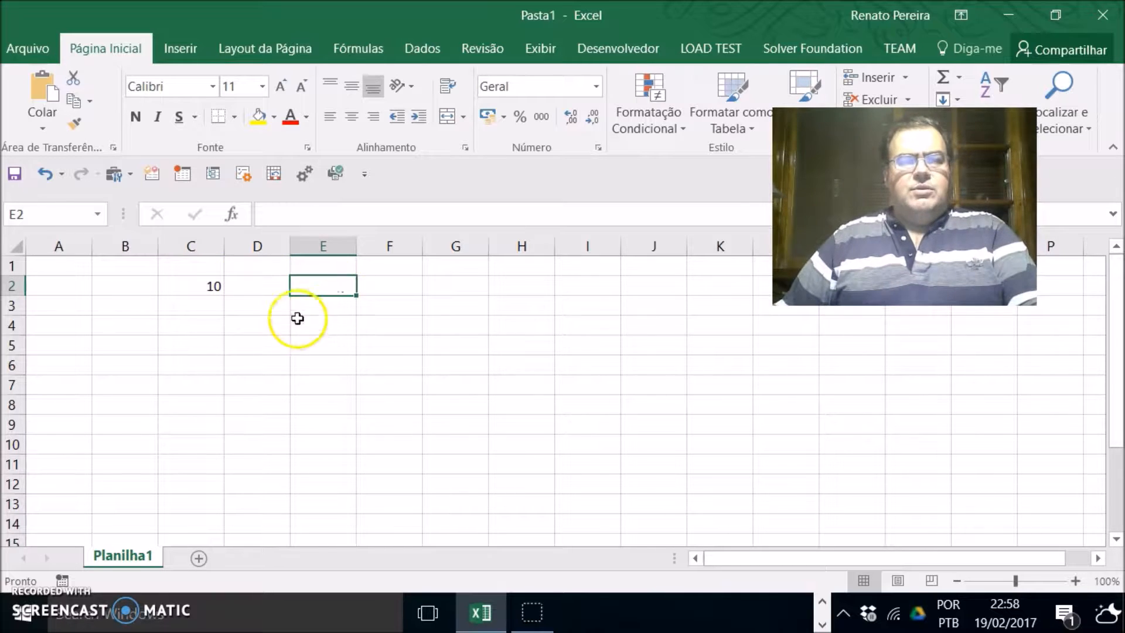
click(217, 284)
key(Delete)
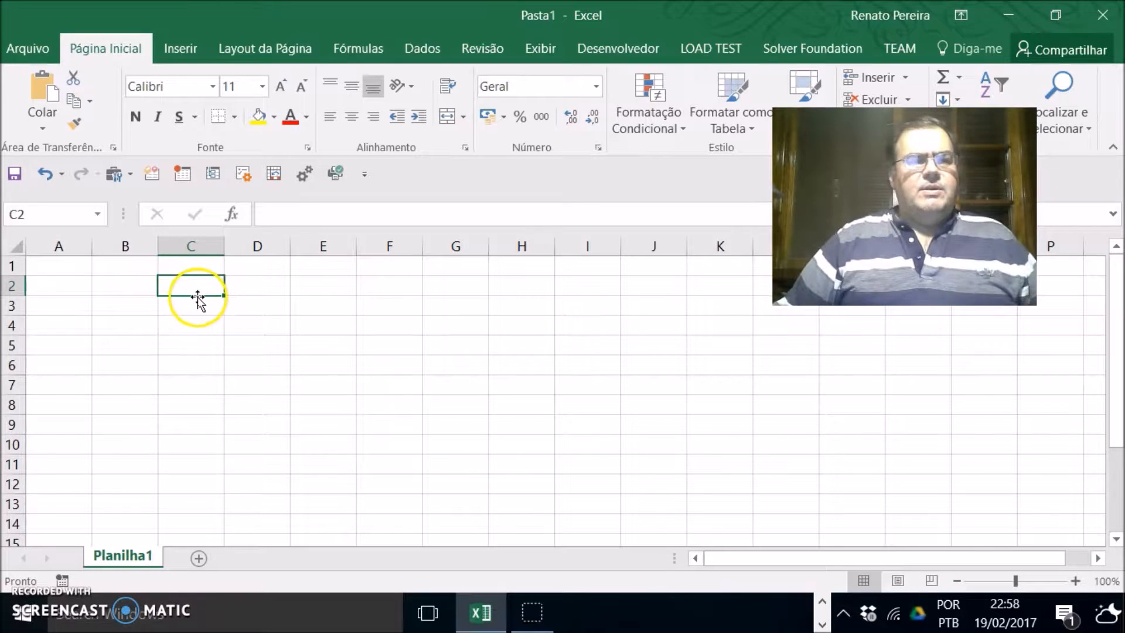
Step: Enter the column headers Estudantes in A1 and Nota 1 in B1
click(65, 267)
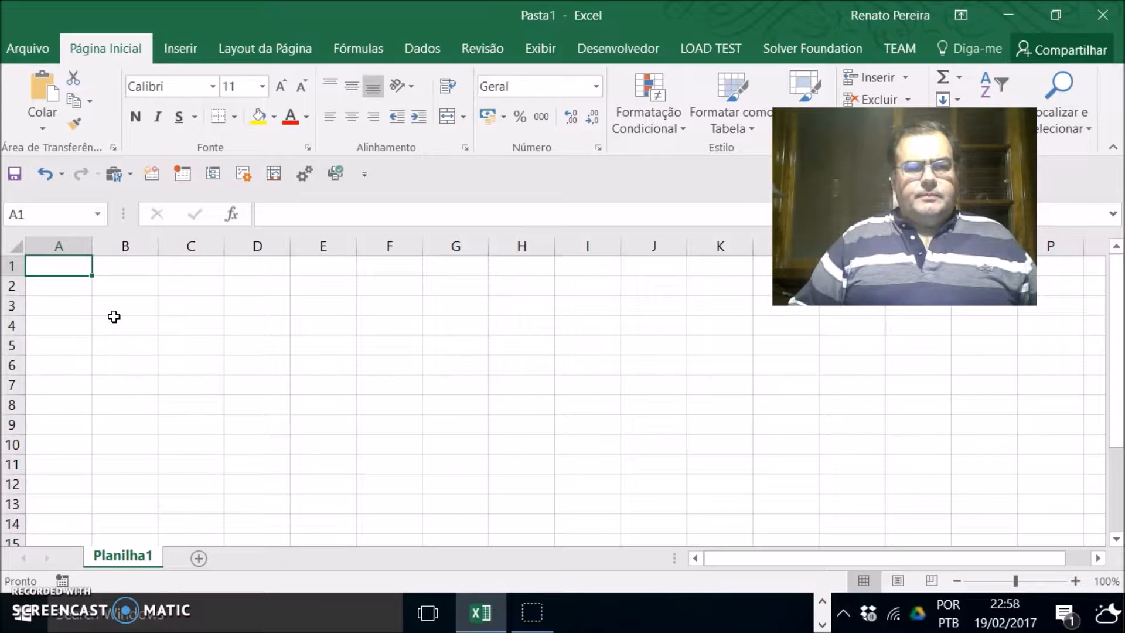
text(Estudantes)
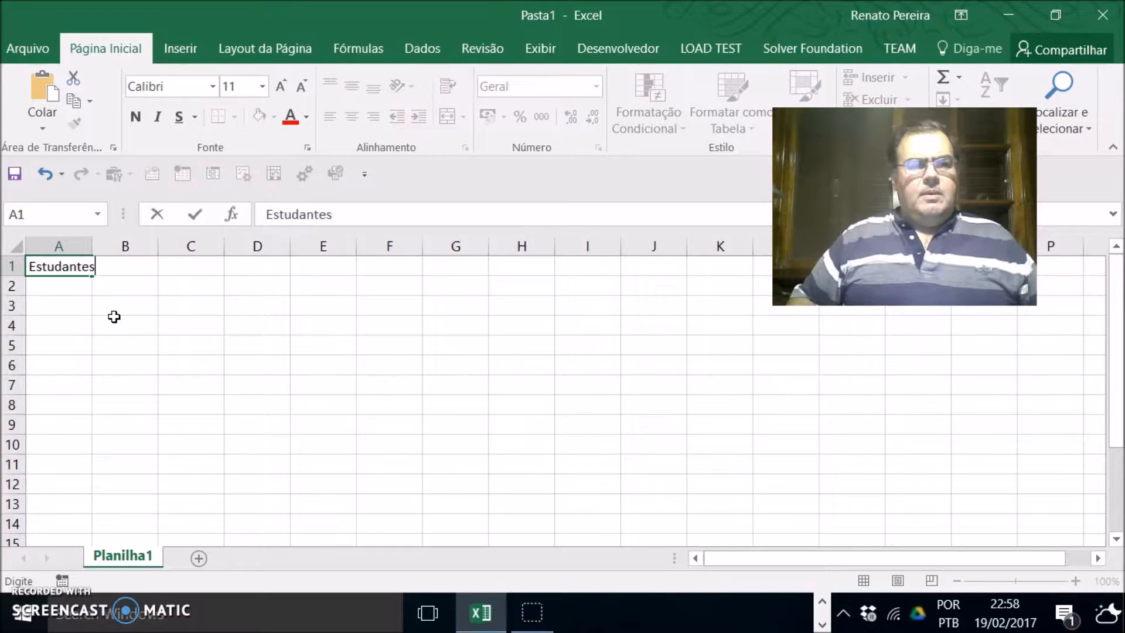
key(Tab)
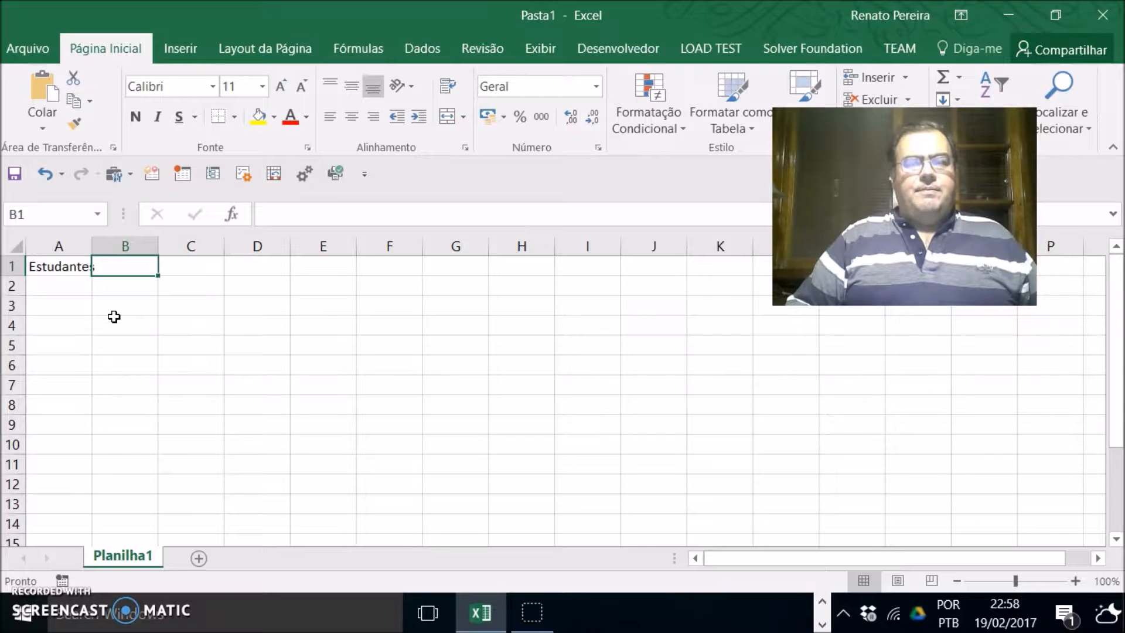
text(Nota 1)
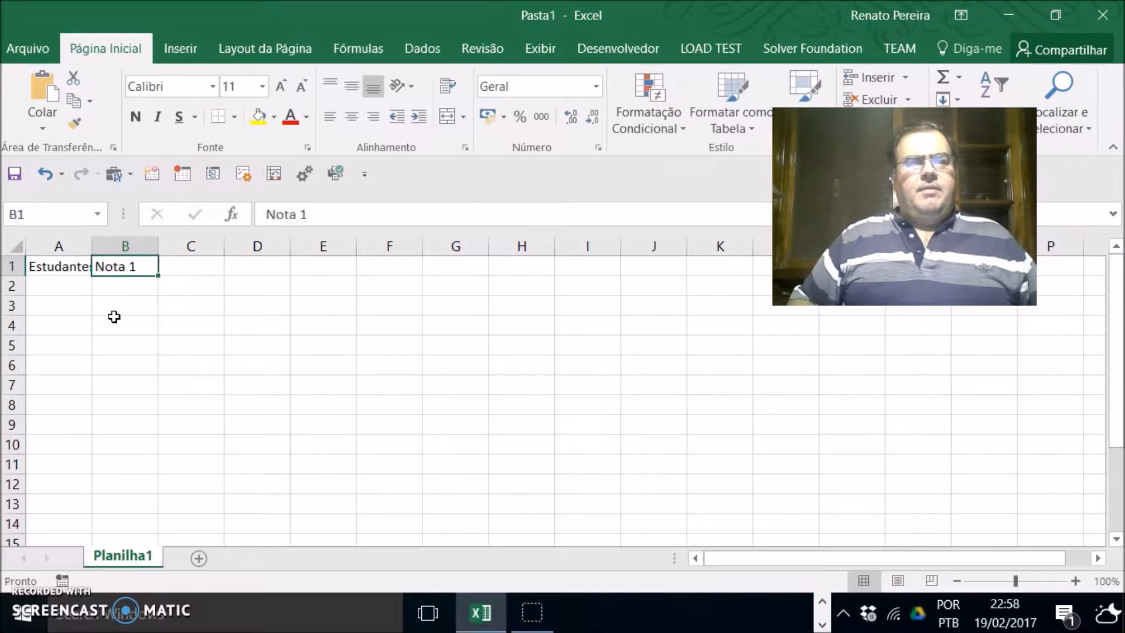
key(Tab)
Step: Enter the headers Nota 2 in C1 and MédiaAritmética in D1
text(Nota 2)
key(Return)
key(Up)
key(Tab)
text(Méd)
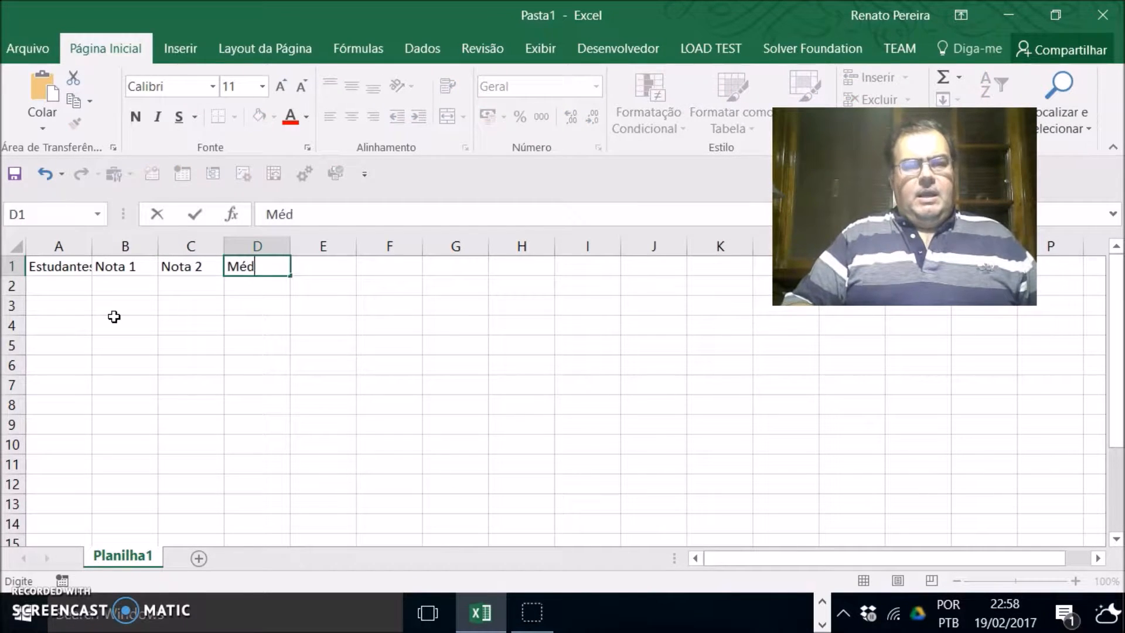
text(iaAri)
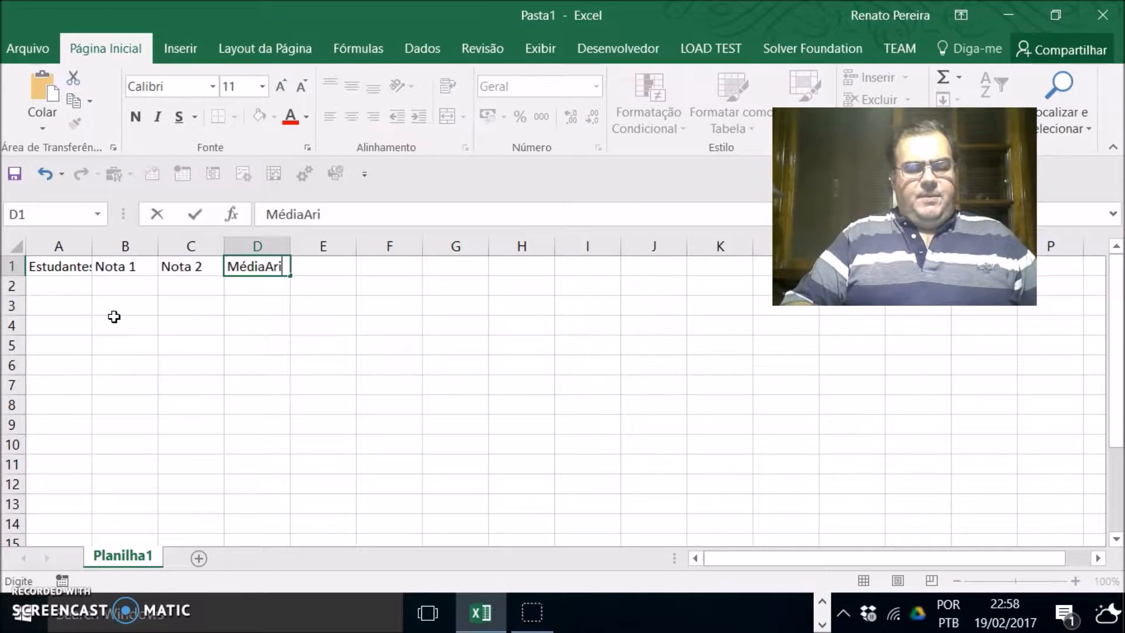
text(tmética)
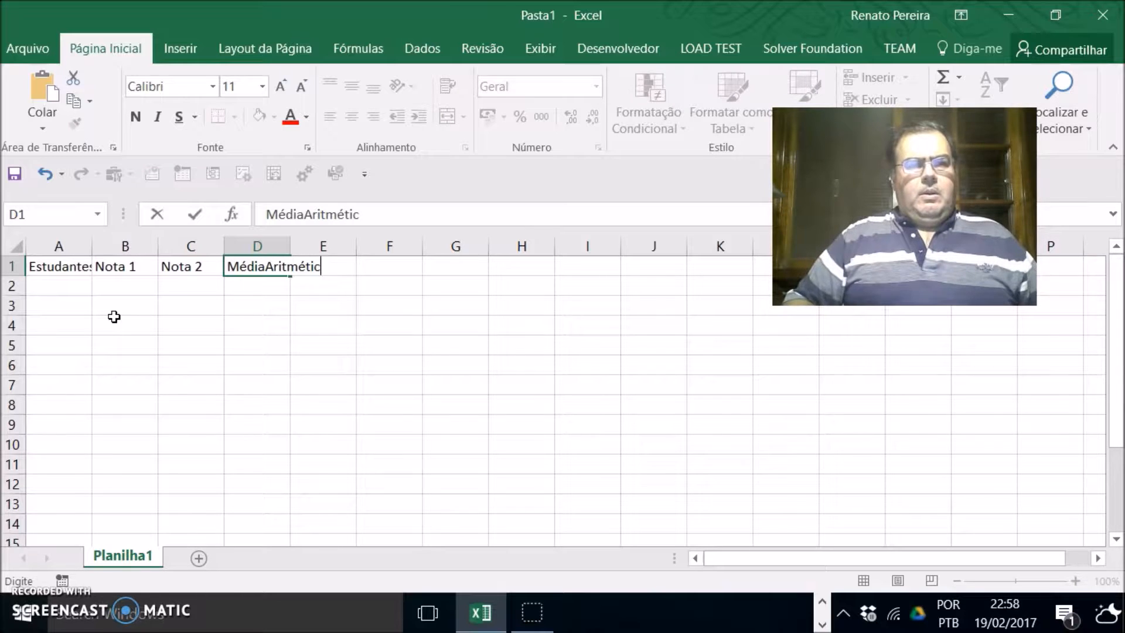
key(ctrl+Return)
Step: Edit the D1 header to read Média Aritmética with a space between the words
key(Down)
key(Left)
key(Up)
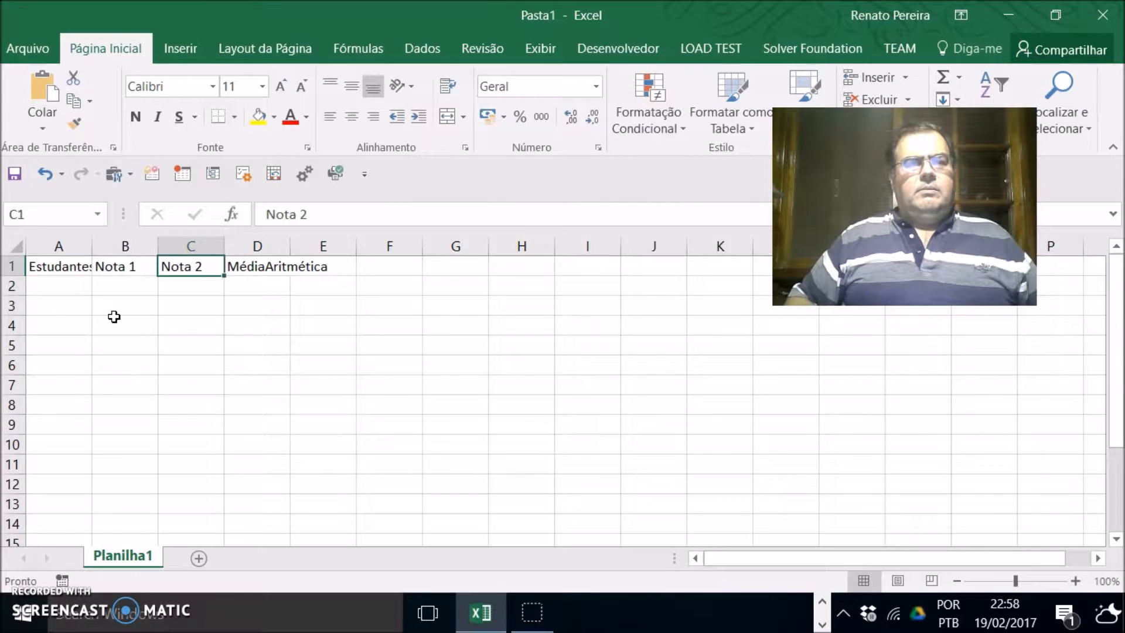
key(Right)
click(303, 214)
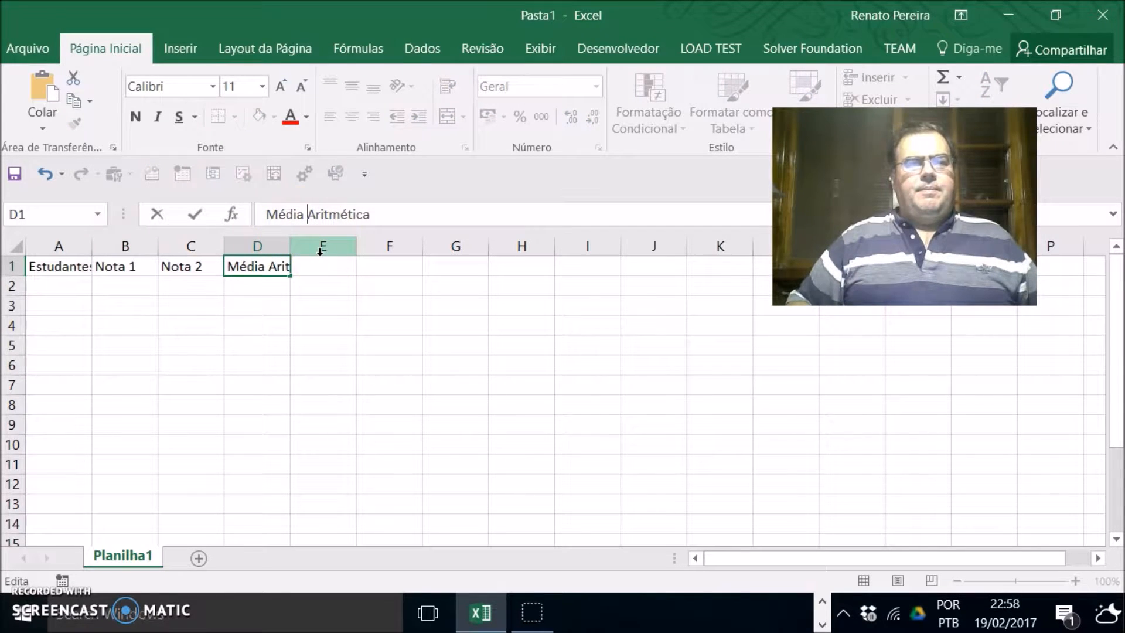
key(Return)
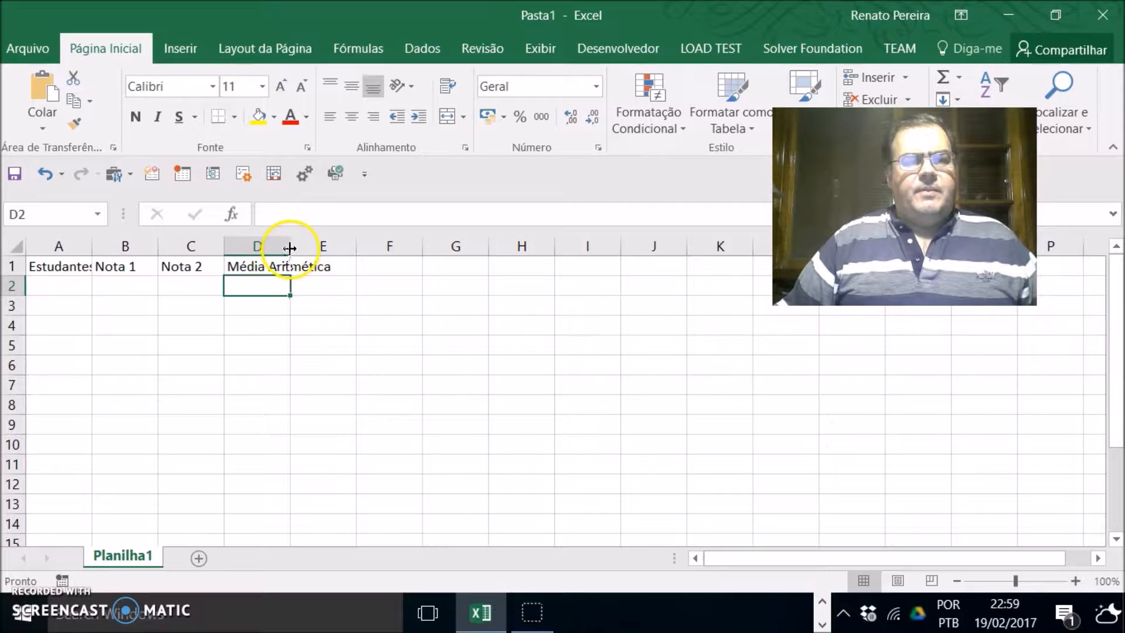
Step: Autofit the widths of columns D, C, B and A to their contents
drag(289, 247, 289, 247)
mouse_move(290, 247)
mouse_down()
mouse_move(342, 247)
mouse_move(291, 248)
mouse_up()
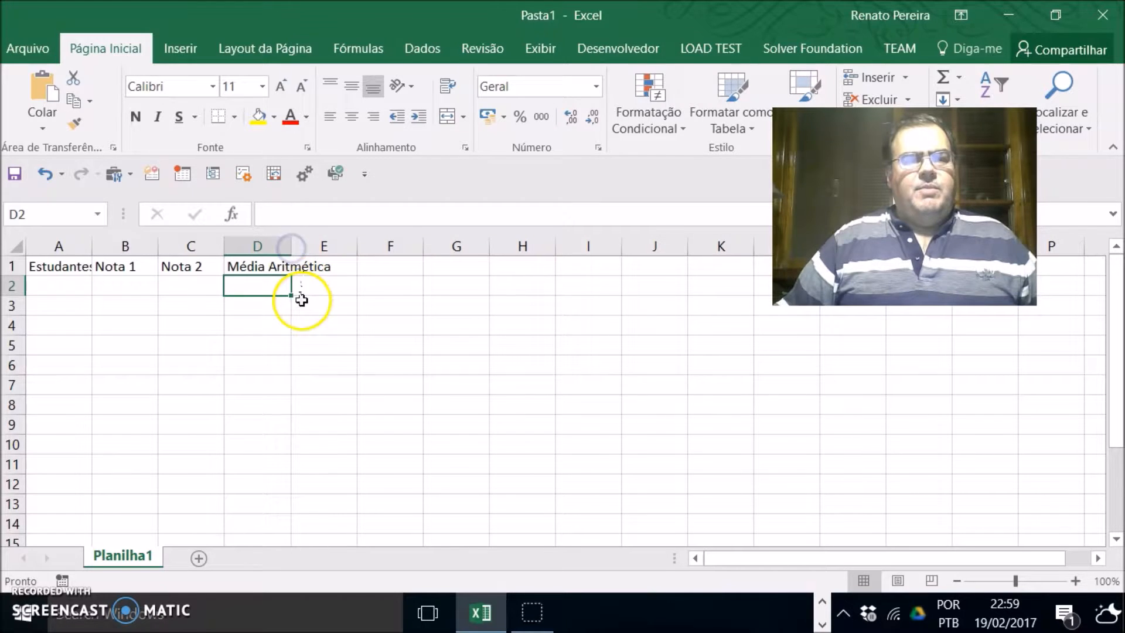
double_click(291, 246)
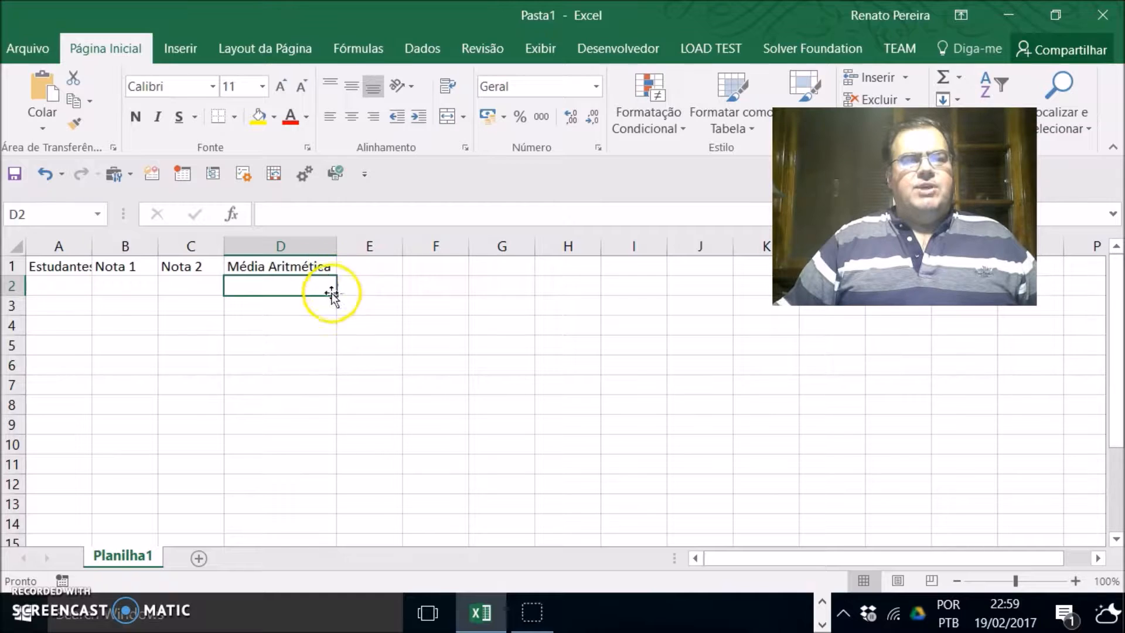
double_click(224, 246)
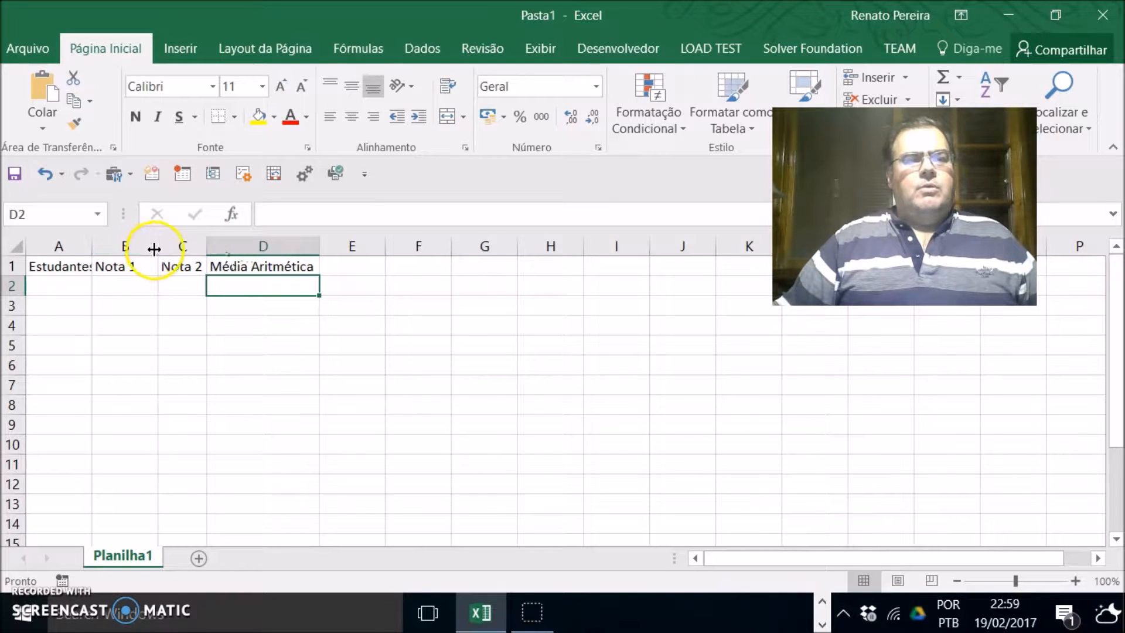
double_click(159, 247)
double_click(94, 246)
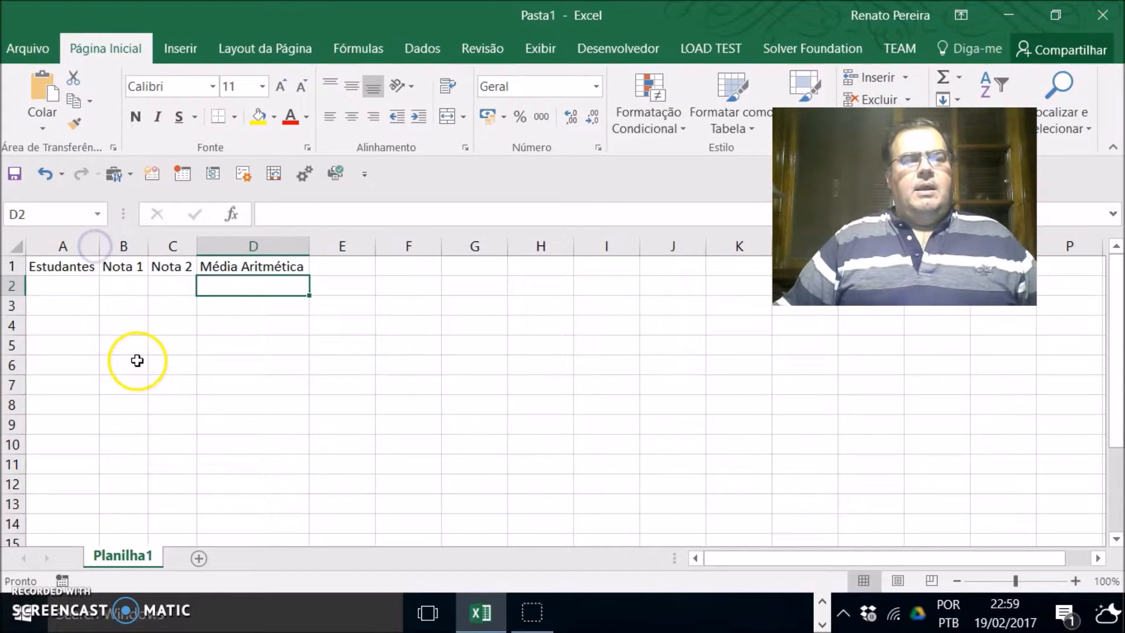
Step: Enter the first two student first names in A2 and A3
click(69, 286)
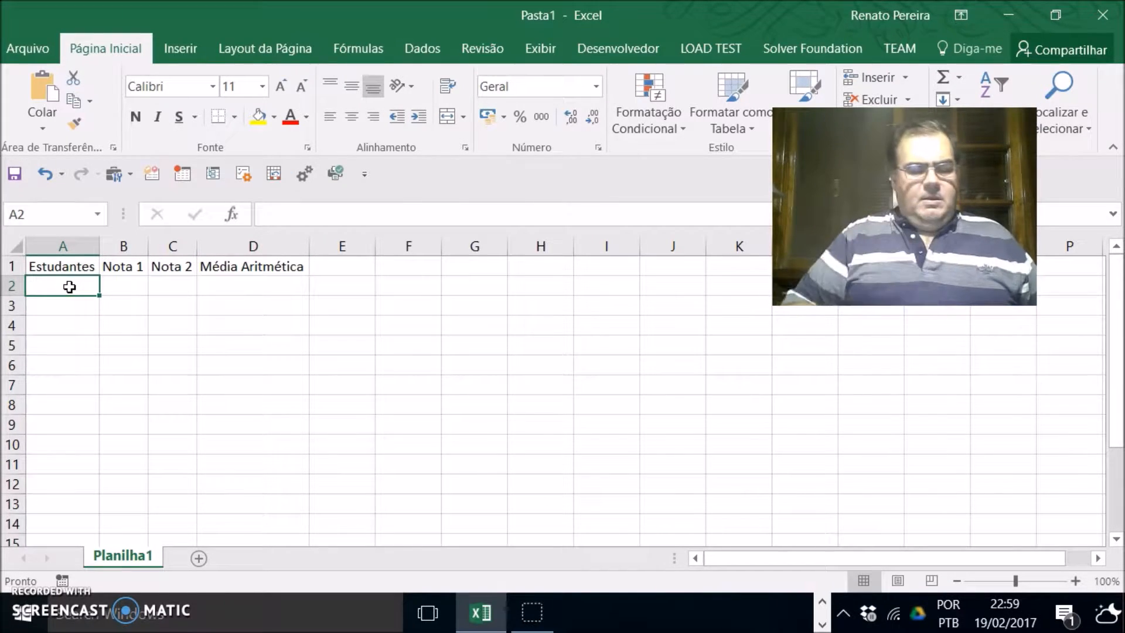
text(Renato)
key(Return)
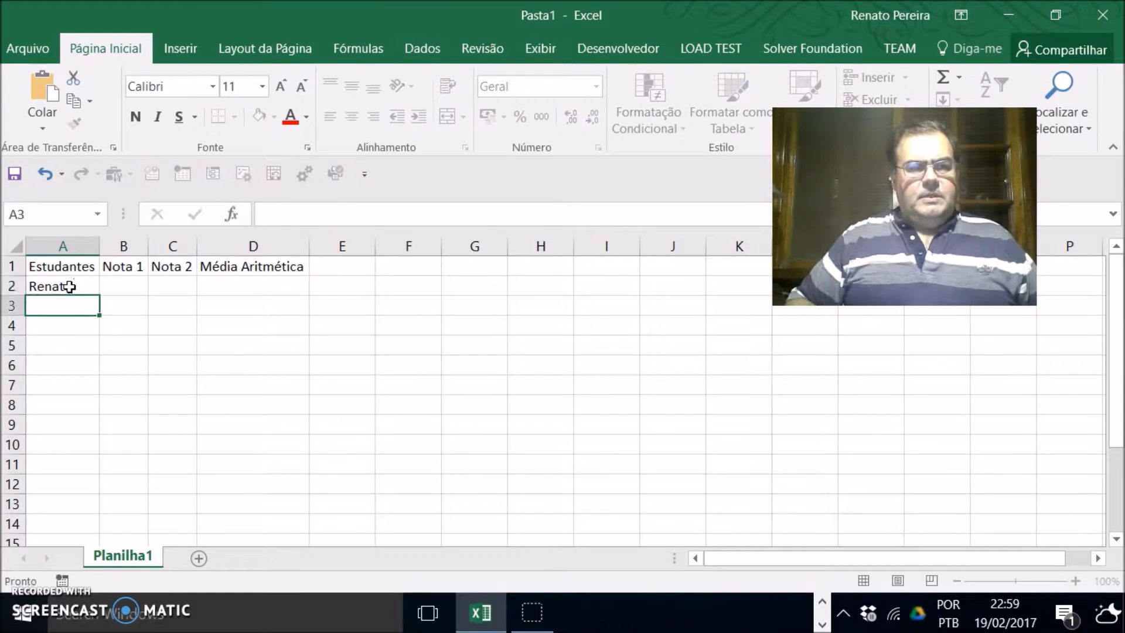
text(José)
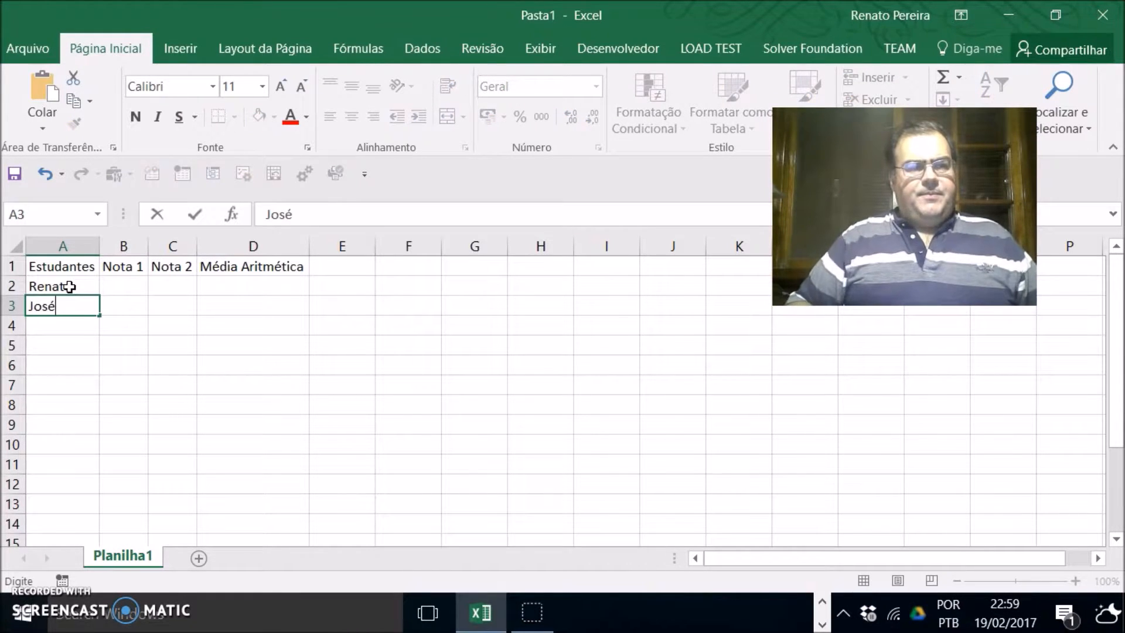
key(Return)
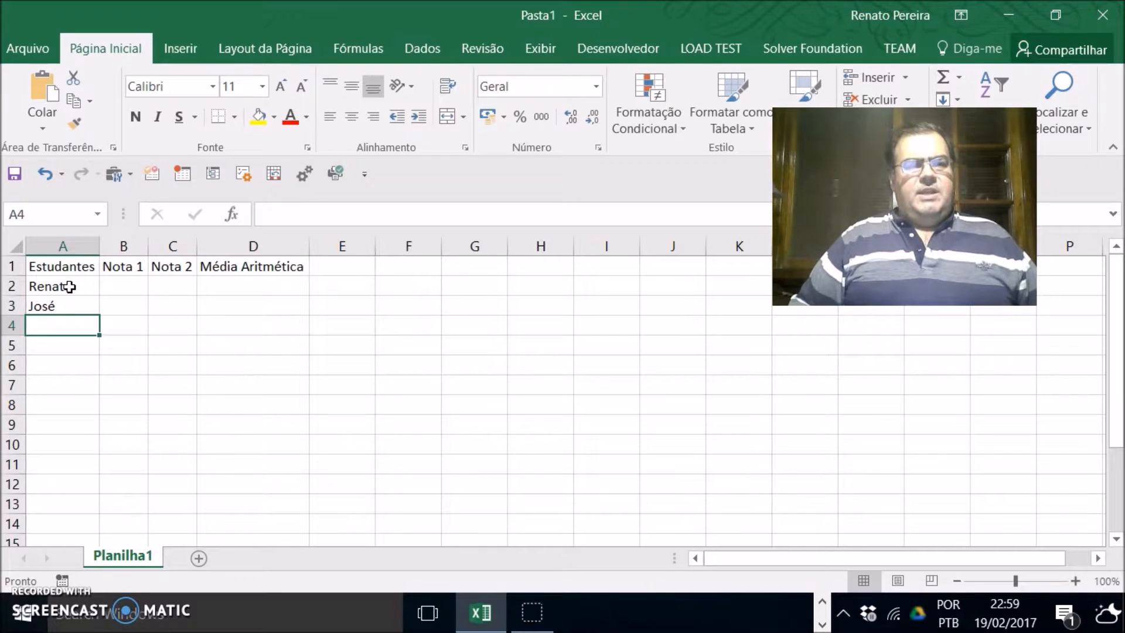
Step: Enter two more student first names in A4 and A5, correcting the capitalisation of the first one
text(fernanda)
key(BackSpace)
key(BackSpace)
key(BackSpace)
key(BackSpace)
key(BackSpace)
key(BackSpace)
key(BackSpace)
key(BackSpace)
text(Fernanda)
key(Return)
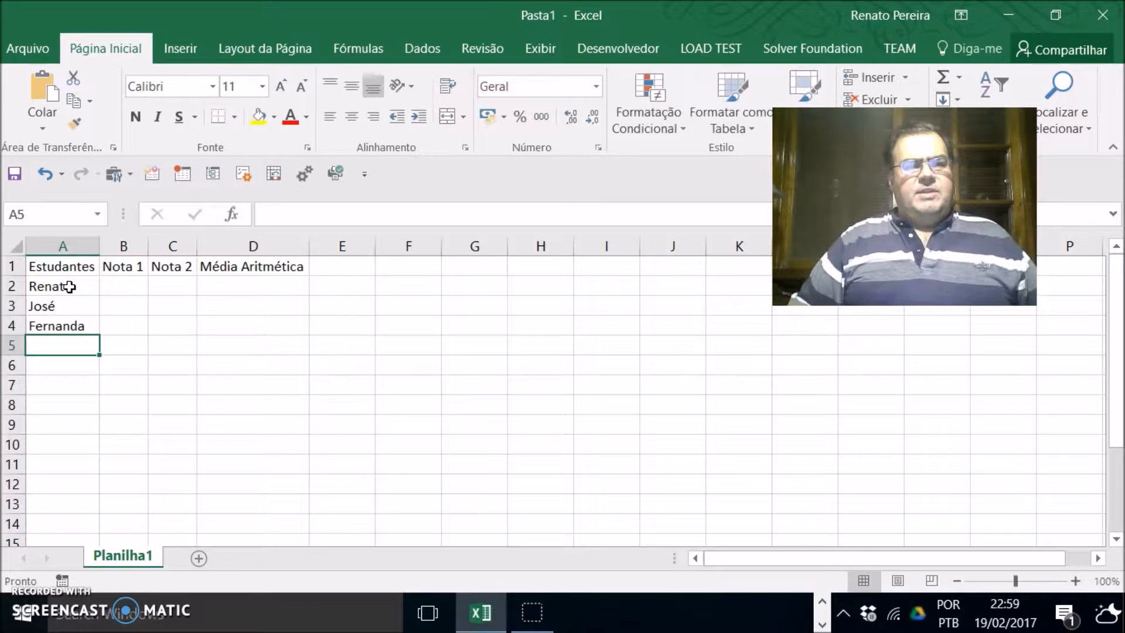
text(Maria)
key(Return)
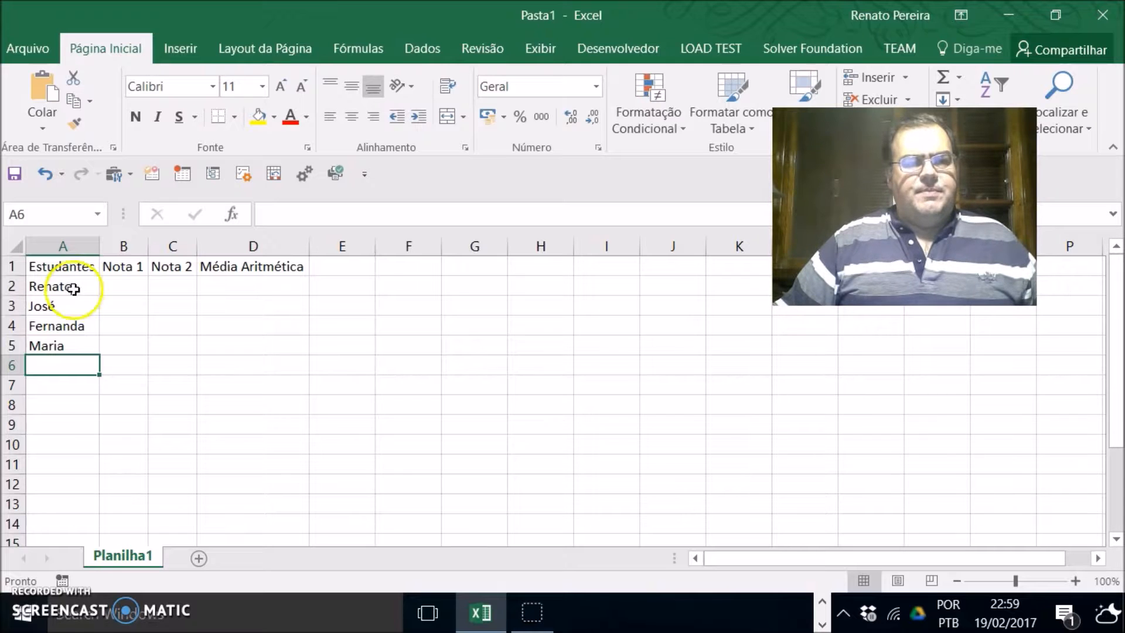
Step: Enter the Nota 1 grades 6,5, 7,2, 7 and 9,5 for the four students in B2 to B5
click(127, 282)
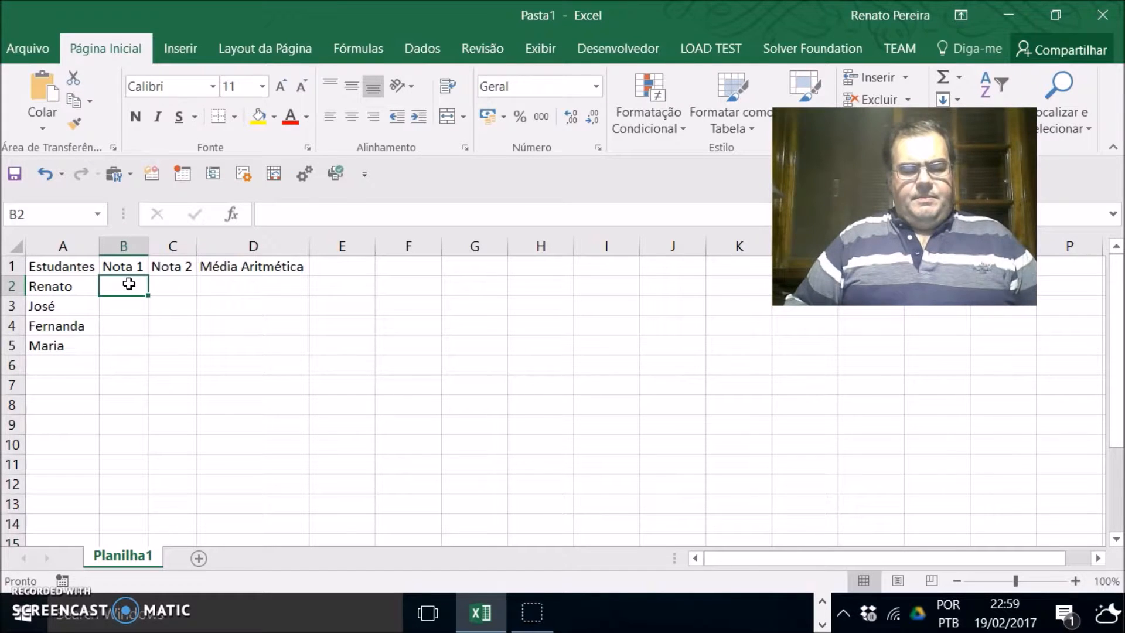
text(6,5)
key(Return)
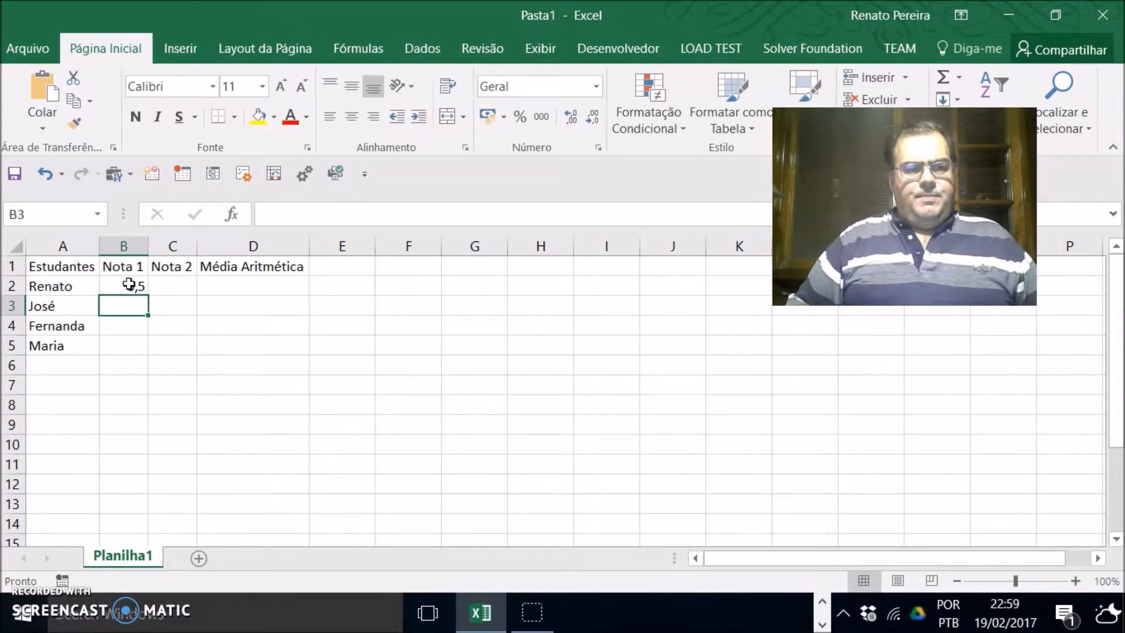
text(7,2)
key(Return)
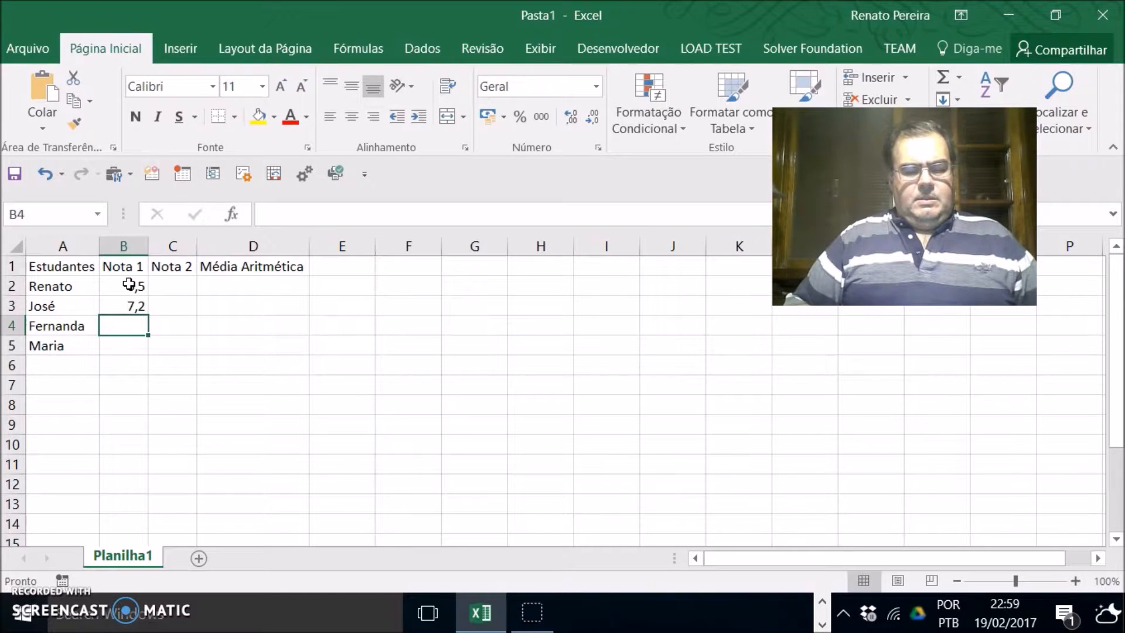
text(7)
key(Return)
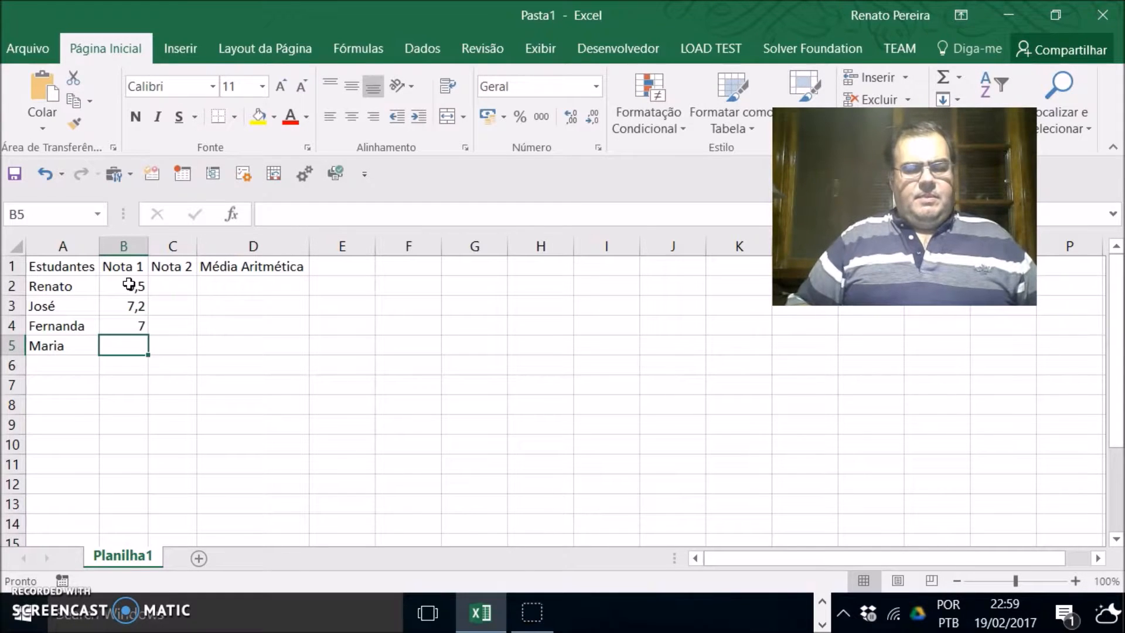
text(9,5)
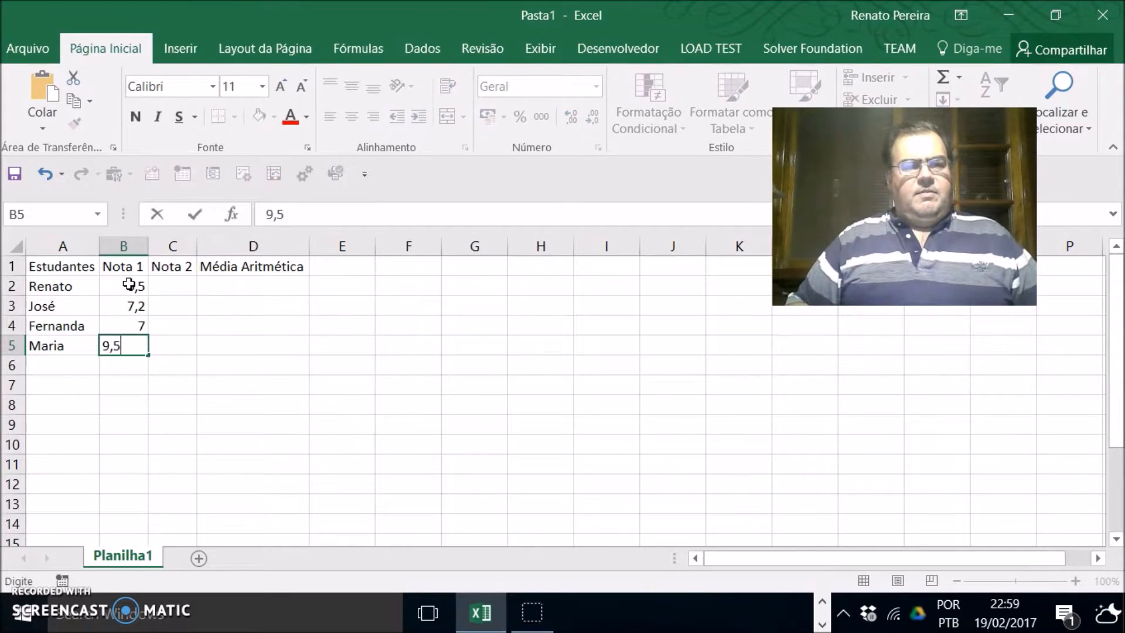
key(Return)
Step: Enter the Nota 2 grades 7,5, 8, 9 and 10 in C2 to C5
key(Up)
key(Up)
key(Up)
key(Up)
key(Right)
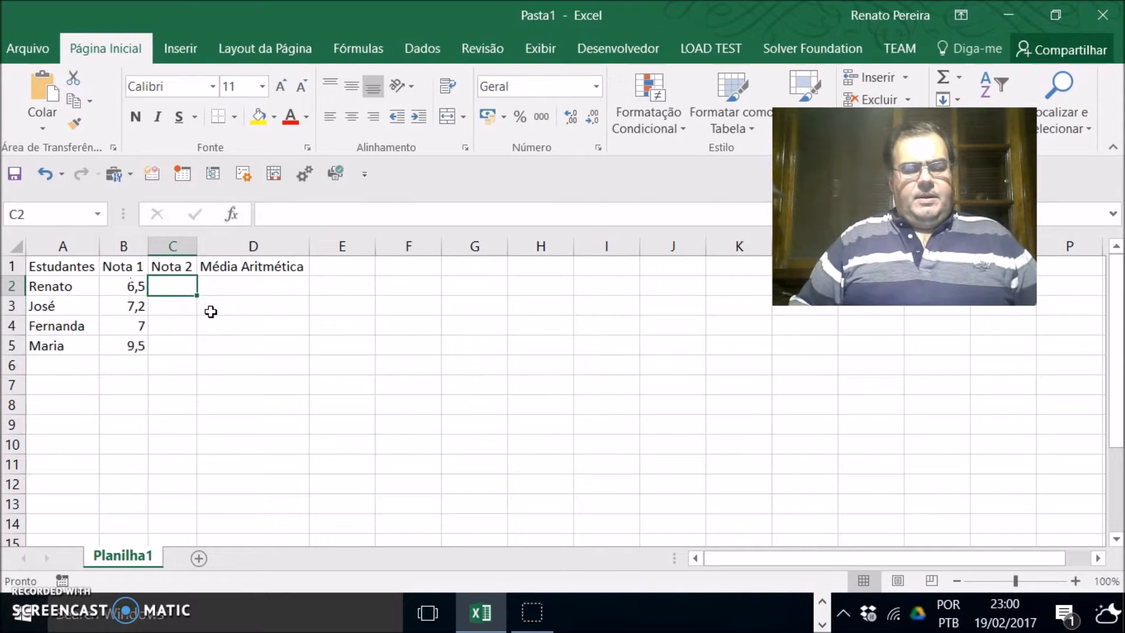
text(7,5)
key(Return)
text(8)
key(Return)
text(9)
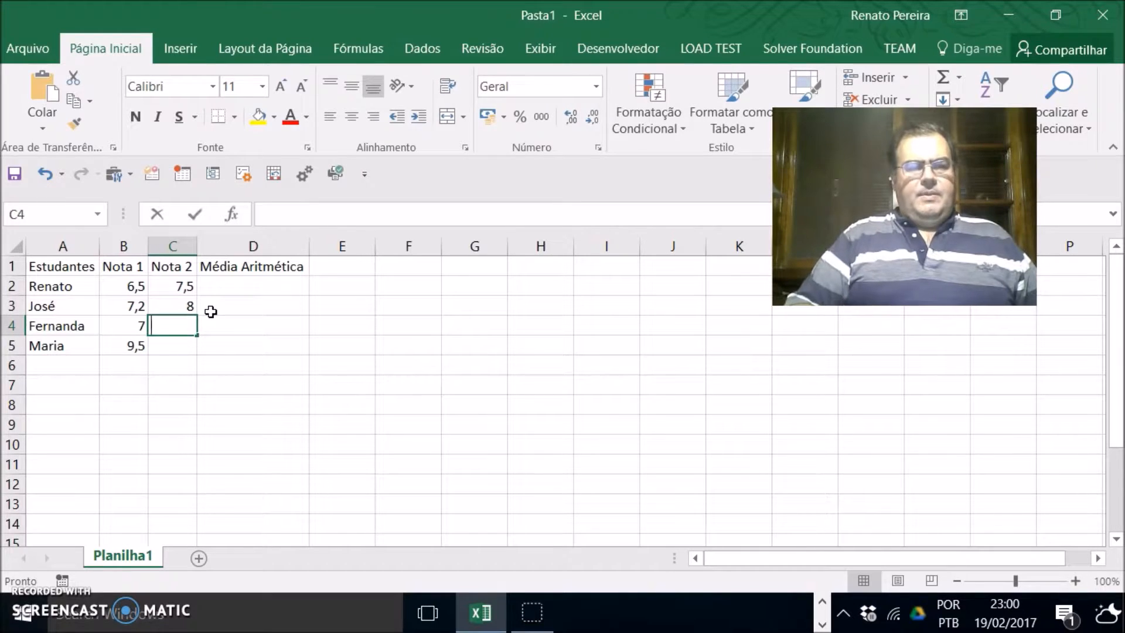
key(Return)
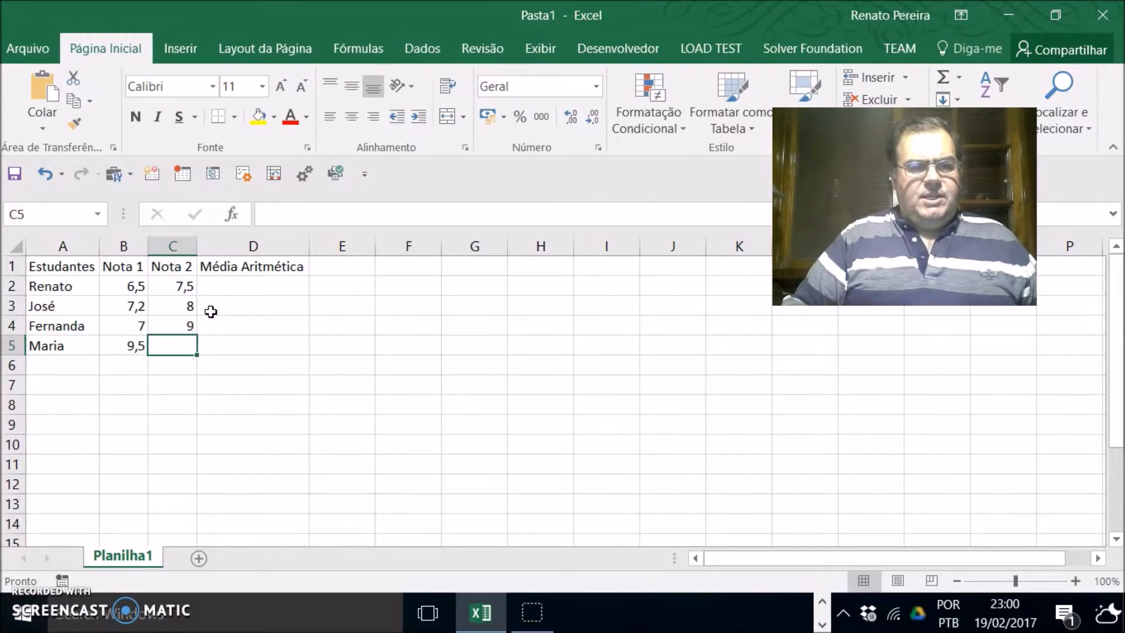
text(10)
key(Return)
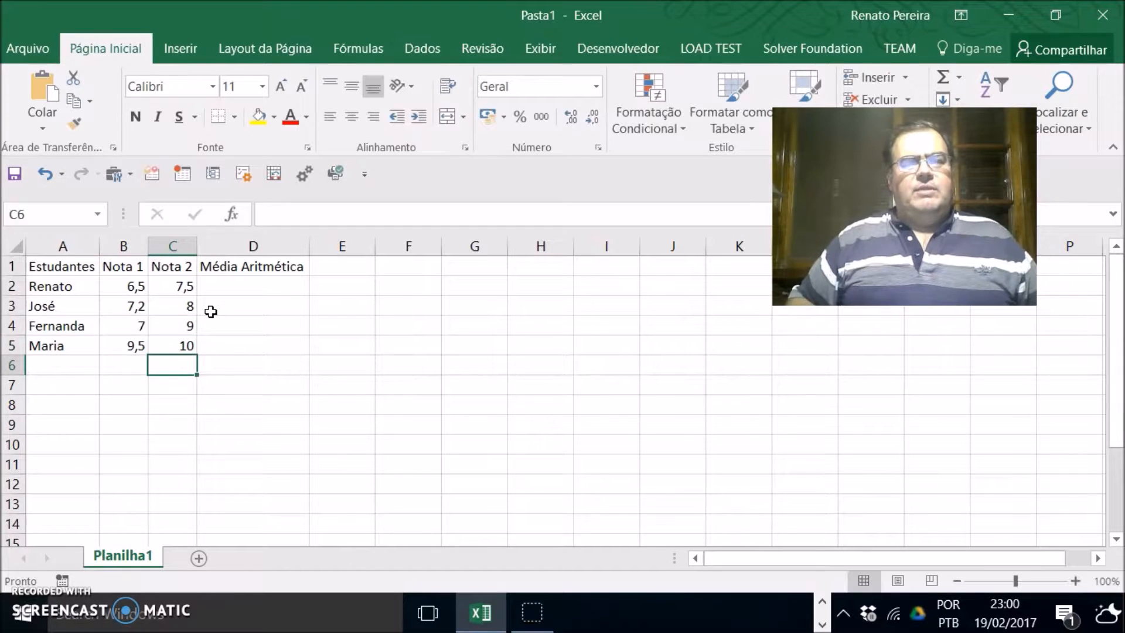
Step: Enter the formula =(B2+C2)/2 in D2 to average Renato's two grades
key(Up)
key(Up)
key(Up)
key(Up)
key(Right)
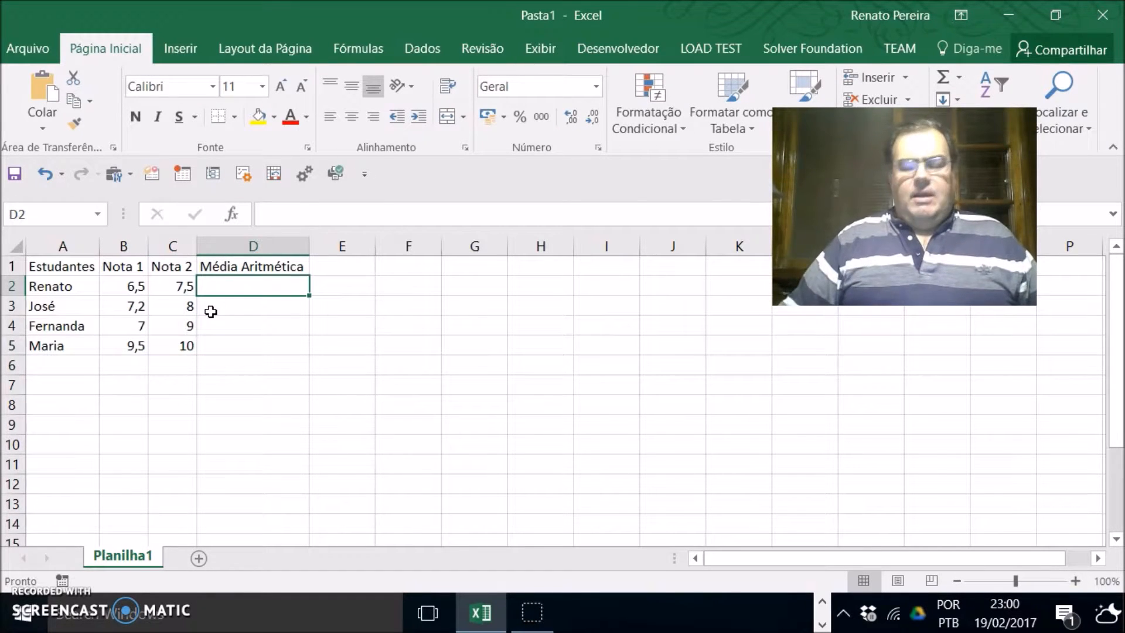
text(=)
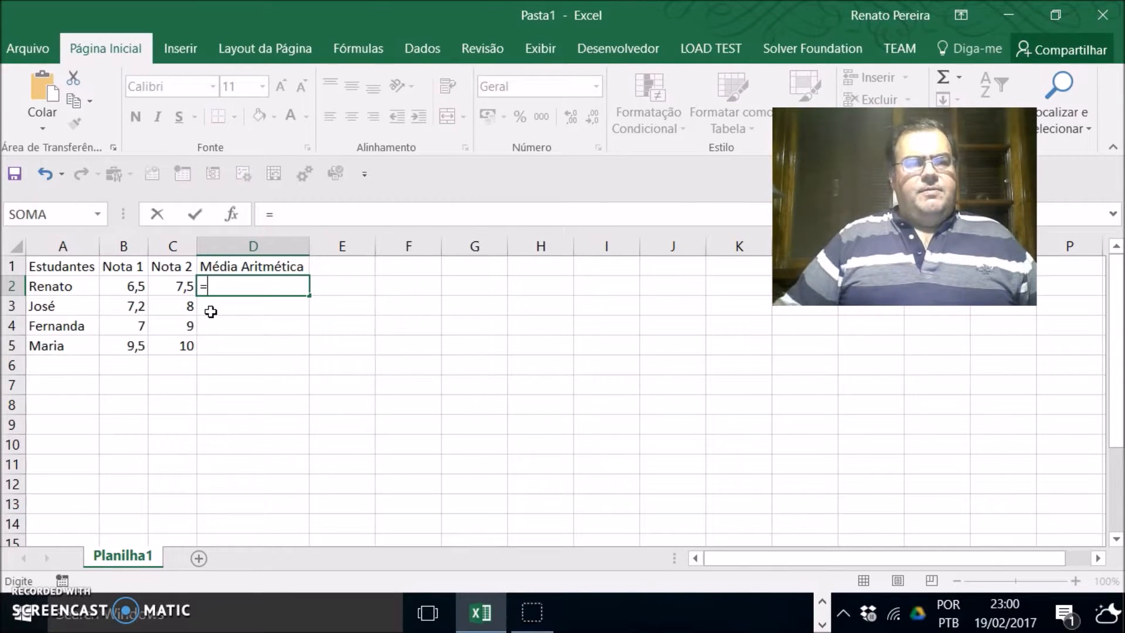
text(()
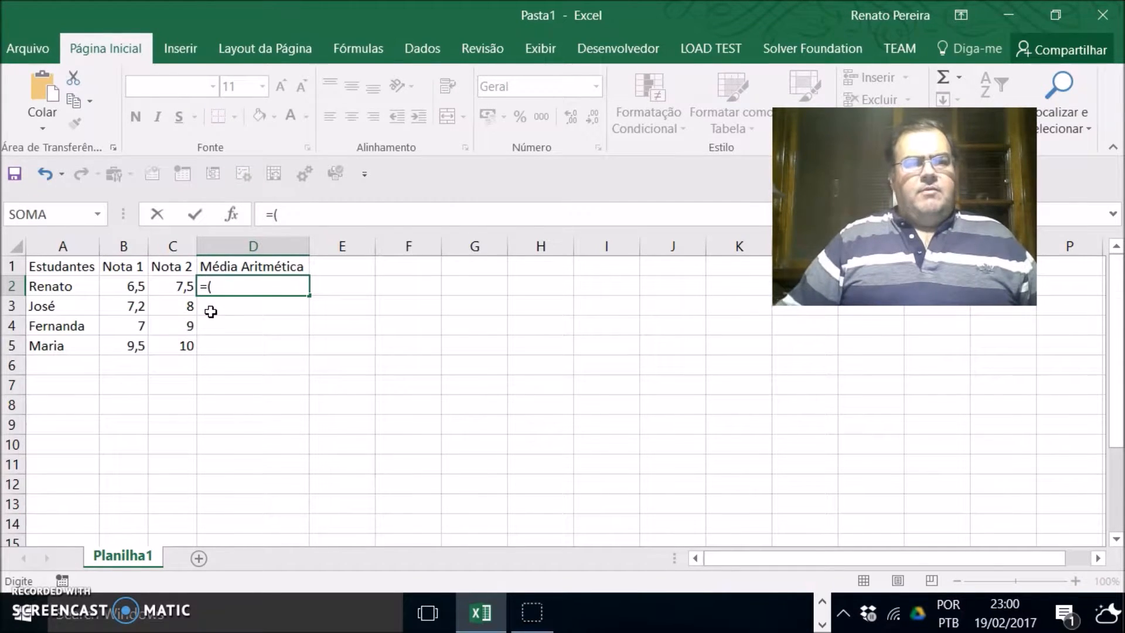
click(135, 288)
text(+)
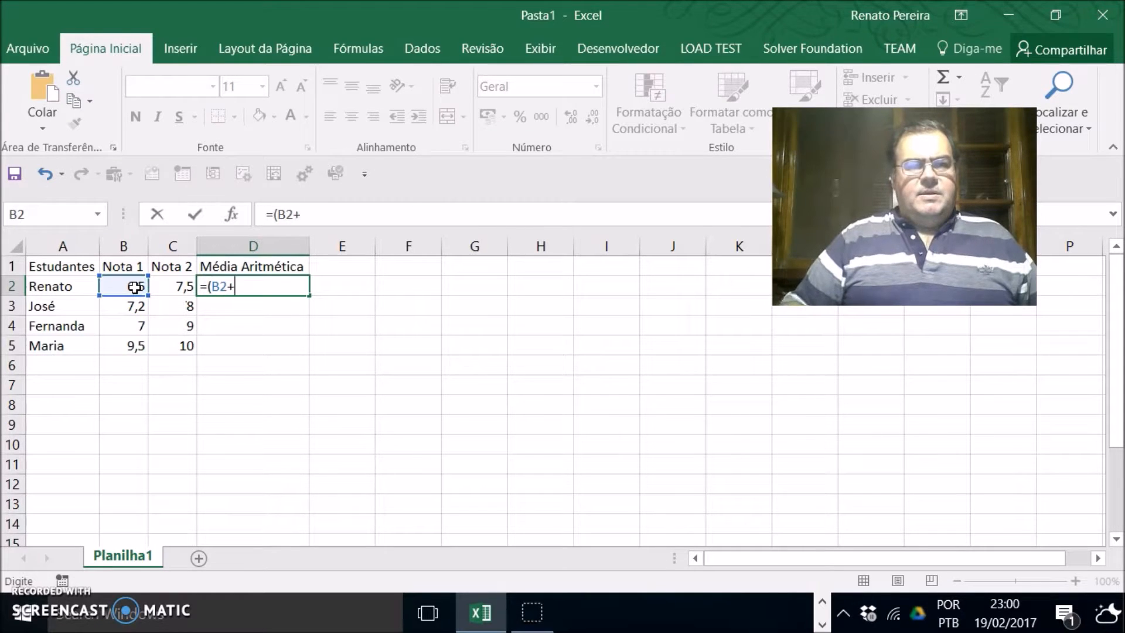
click(178, 286)
text()/2)
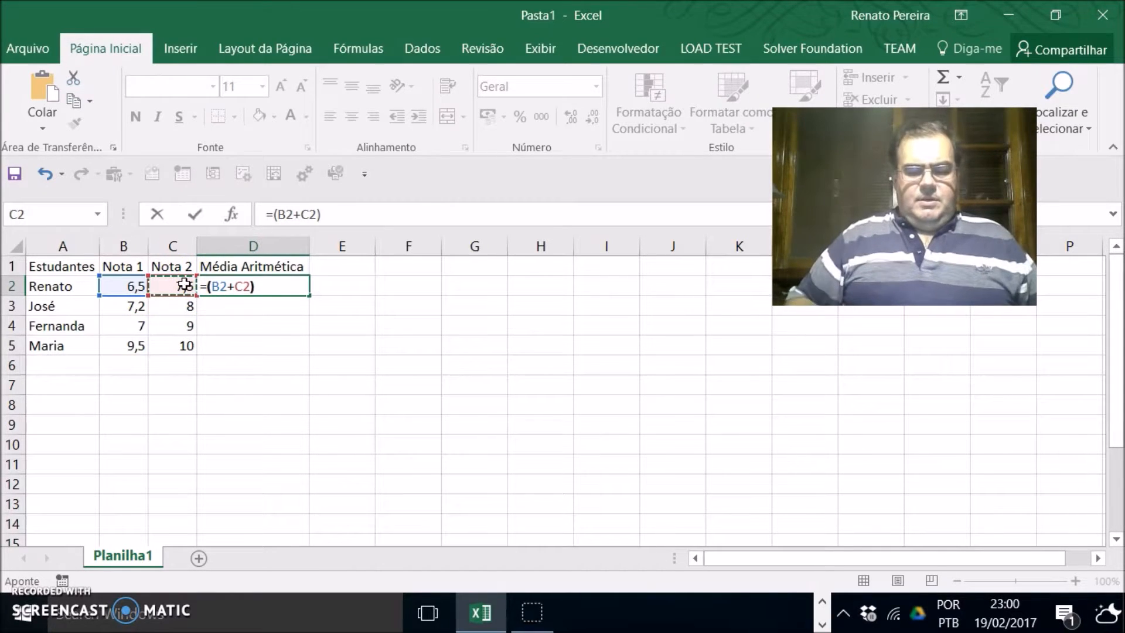
key(Return)
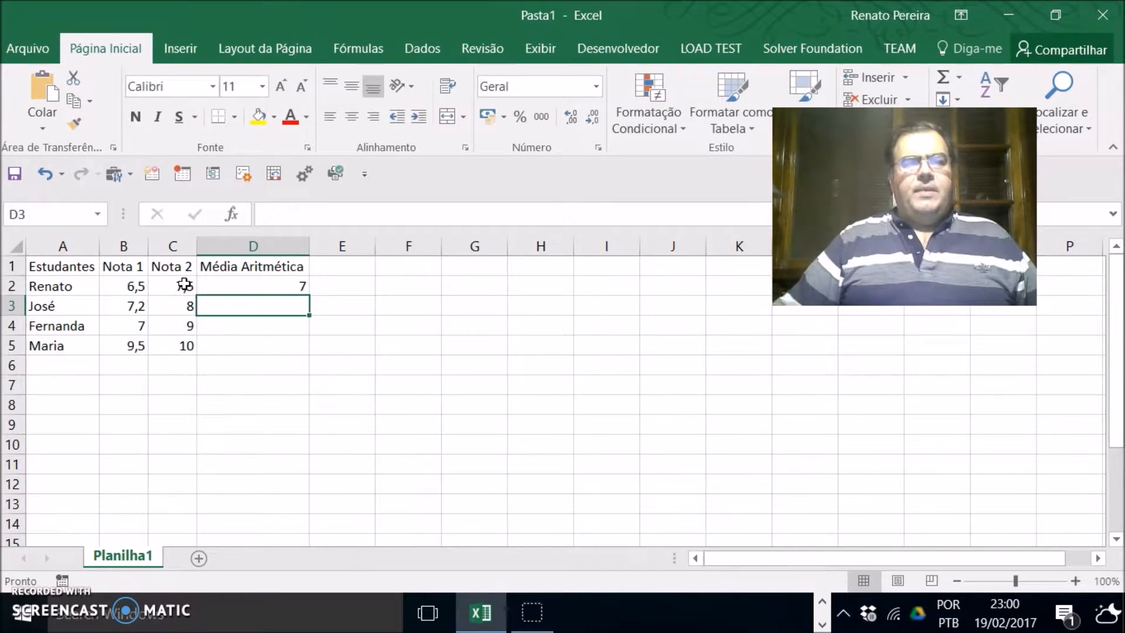
Step: Fill the average formula down from D2 to D5
click(282, 286)
drag(309, 295, 307, 355)
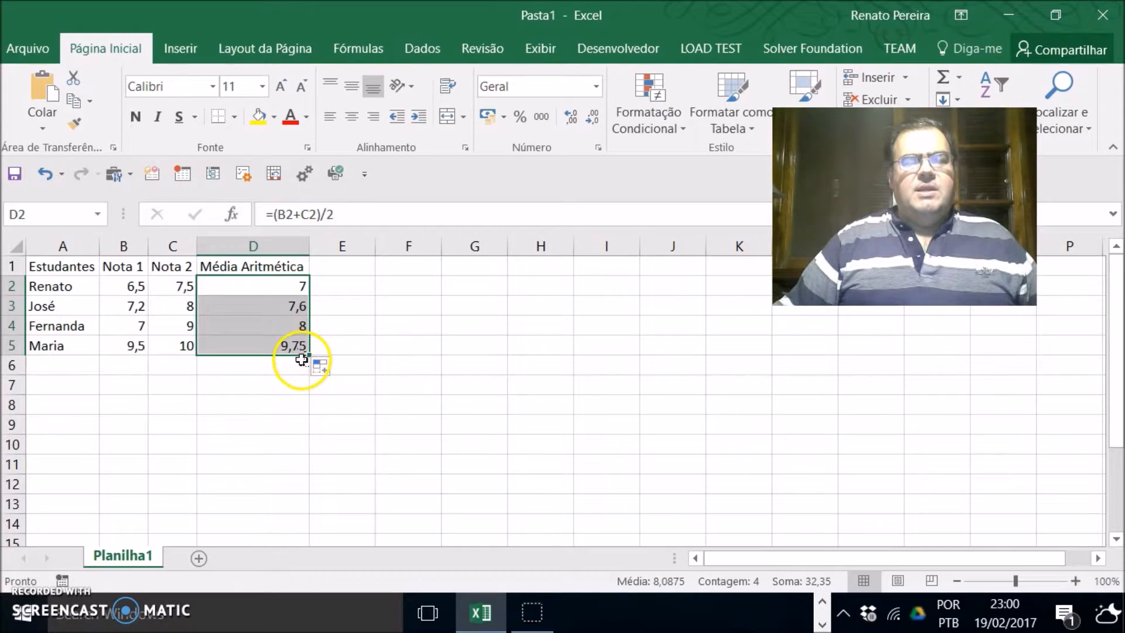
click(363, 363)
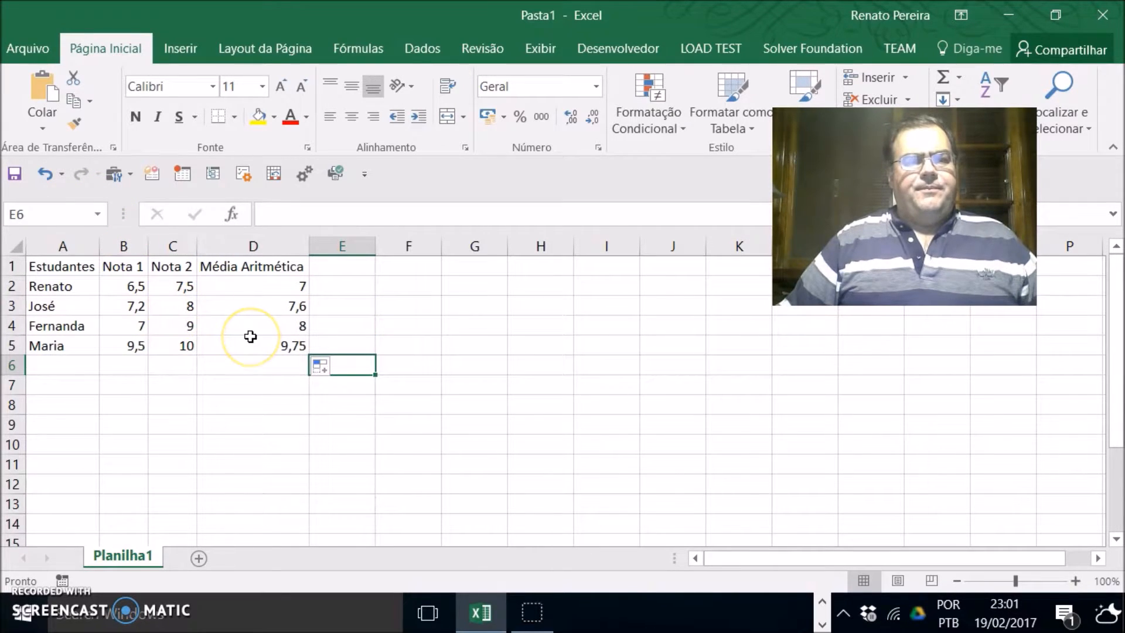
Step: Add a sixth student, Daniel, in row 6 with Nota 1 of 6 and Nota 2 of 8
click(48, 366)
text(Daniel)
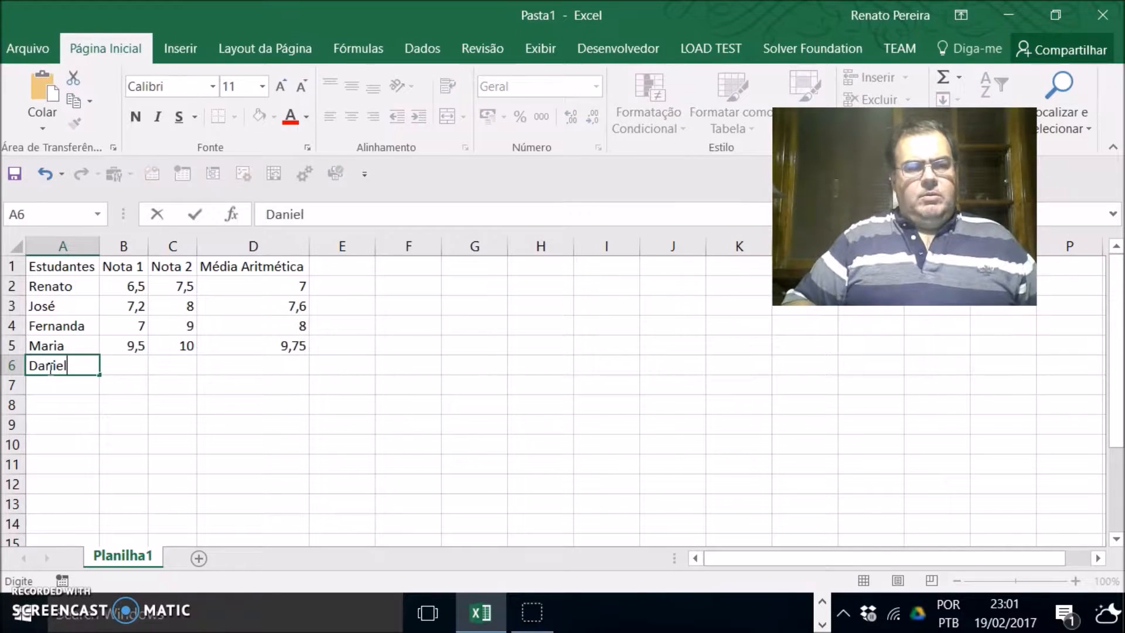
key(Return)
click(49, 367)
key(Tab)
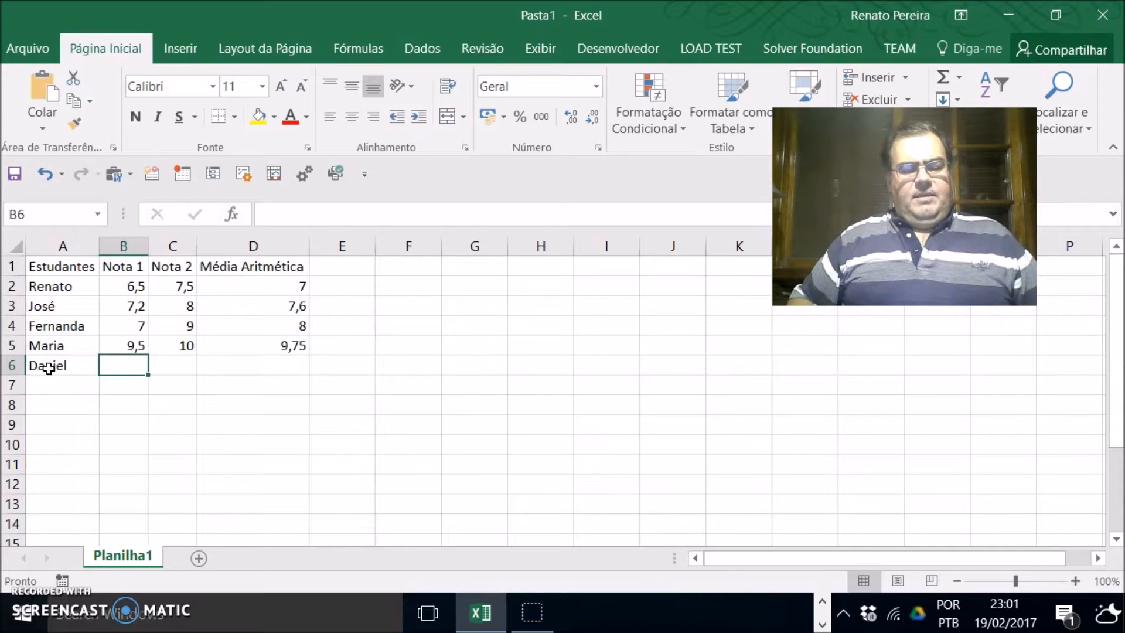
text(6)
key(Tab)
text(8)
key(Tab)
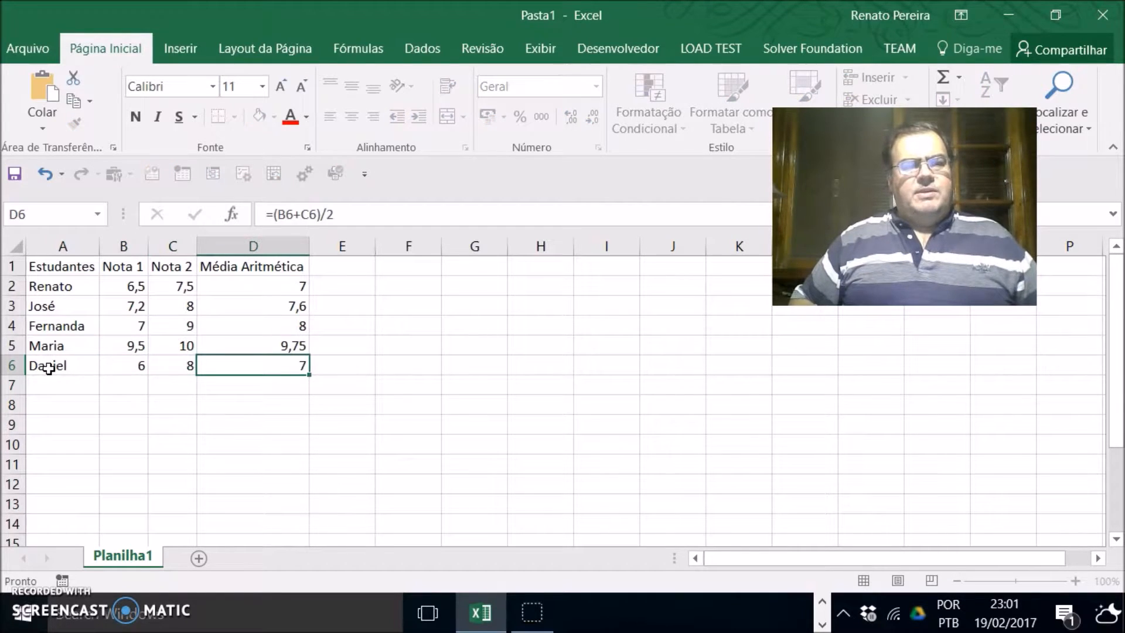
Step: Inspect the cells of row 6 and the average formulas in D5 and D6
click(345, 370)
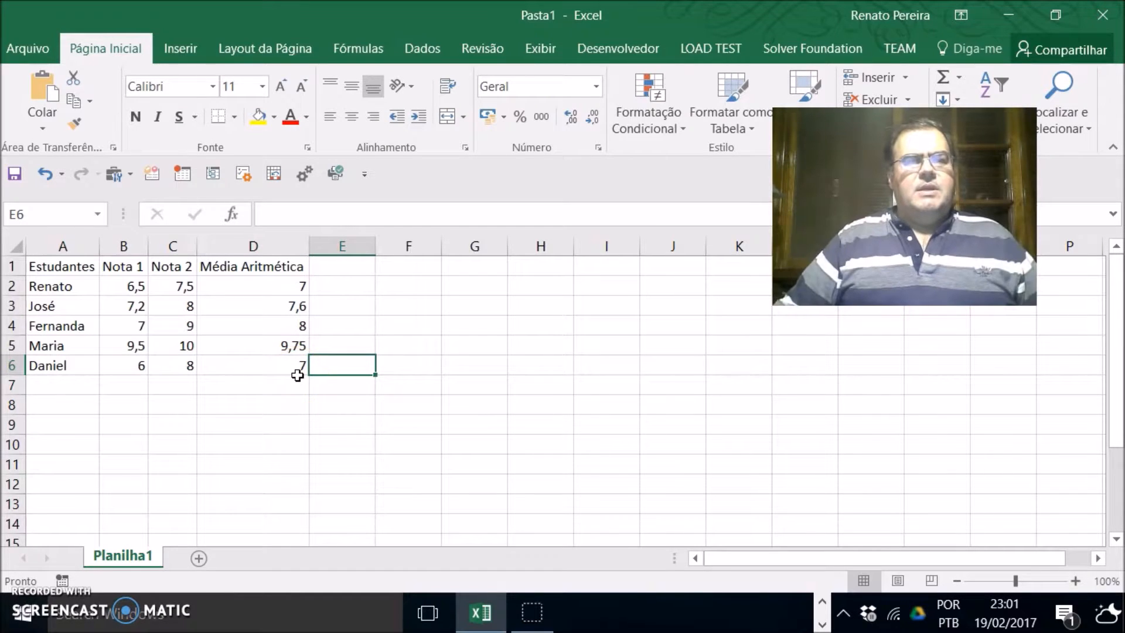
click(58, 368)
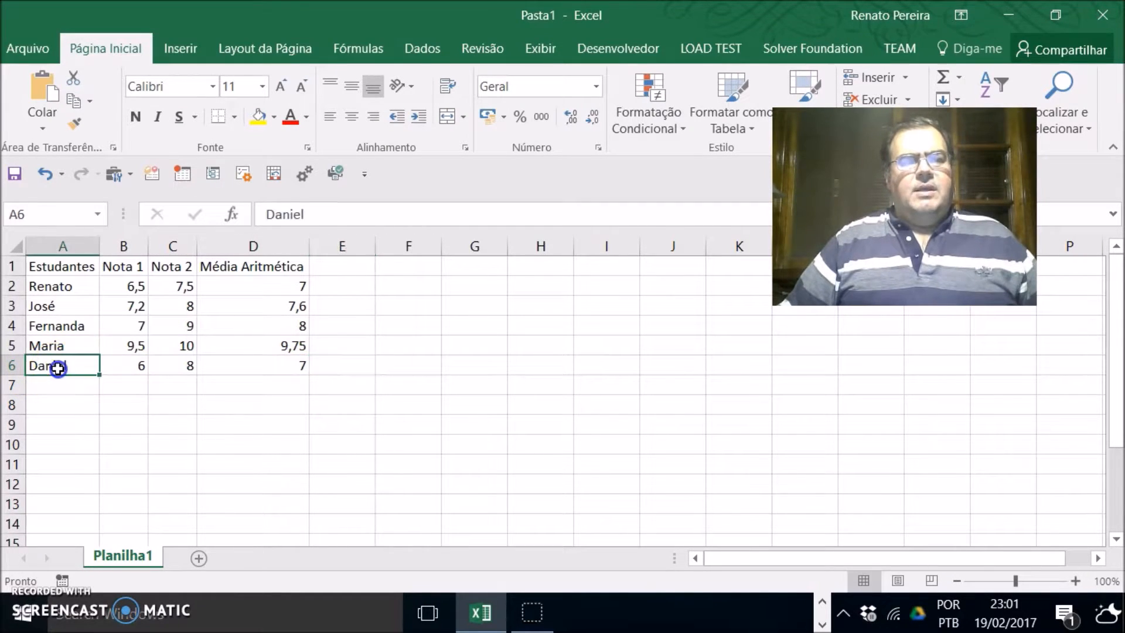
click(136, 367)
click(172, 369)
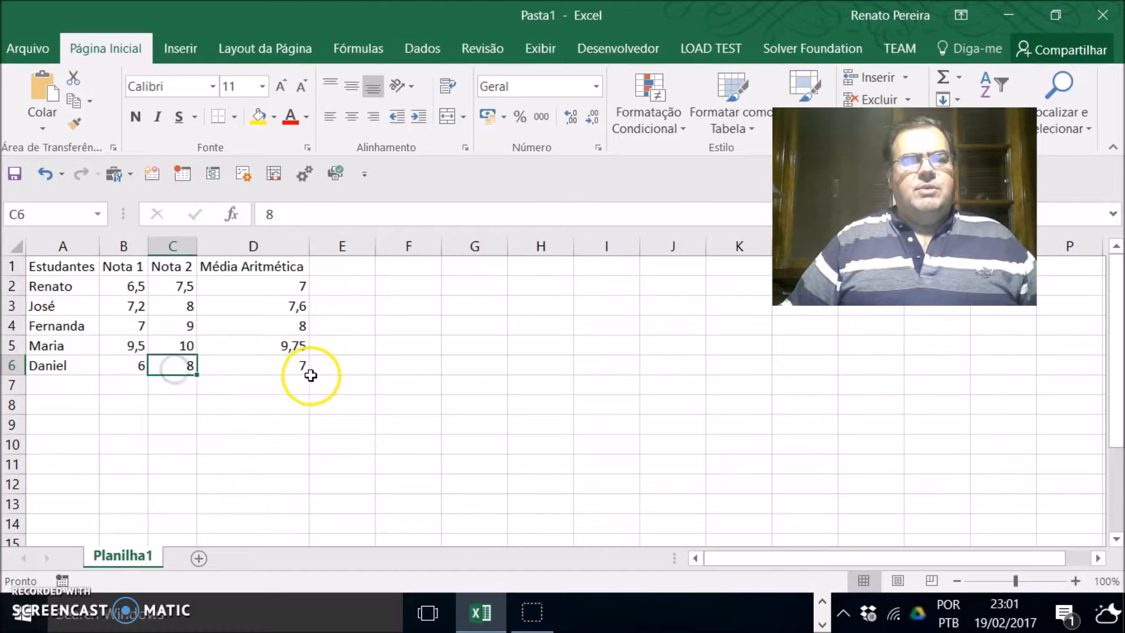
click(300, 345)
click(298, 366)
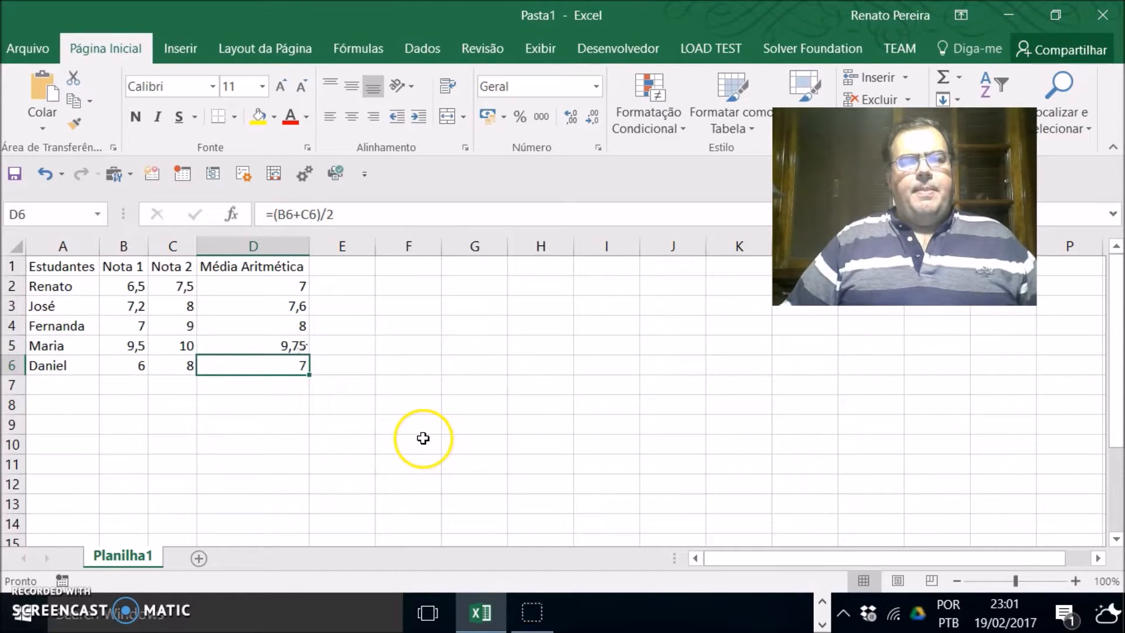
click(385, 369)
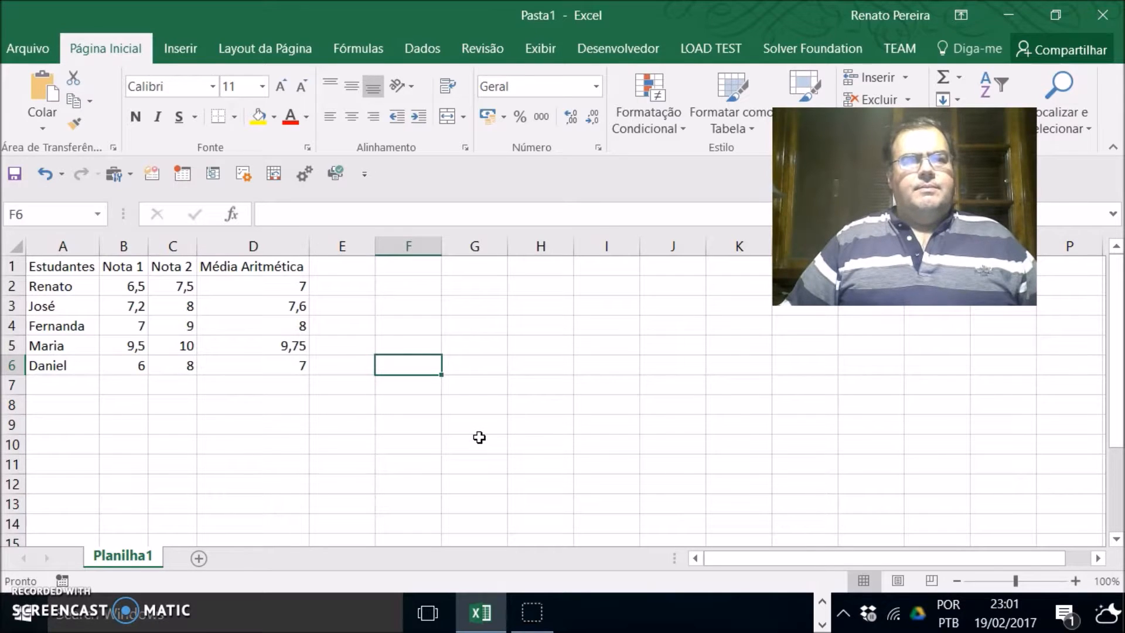
Step: Select the student names A1:A6 together with the averages D1:D6 as chart data
click(180, 50)
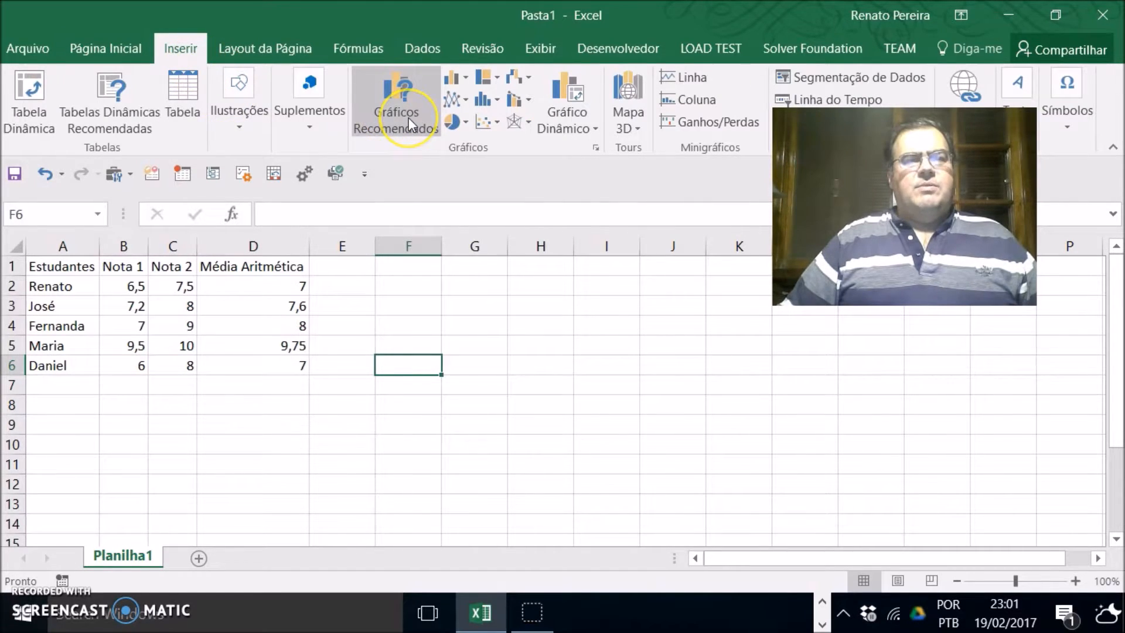
click(649, 412)
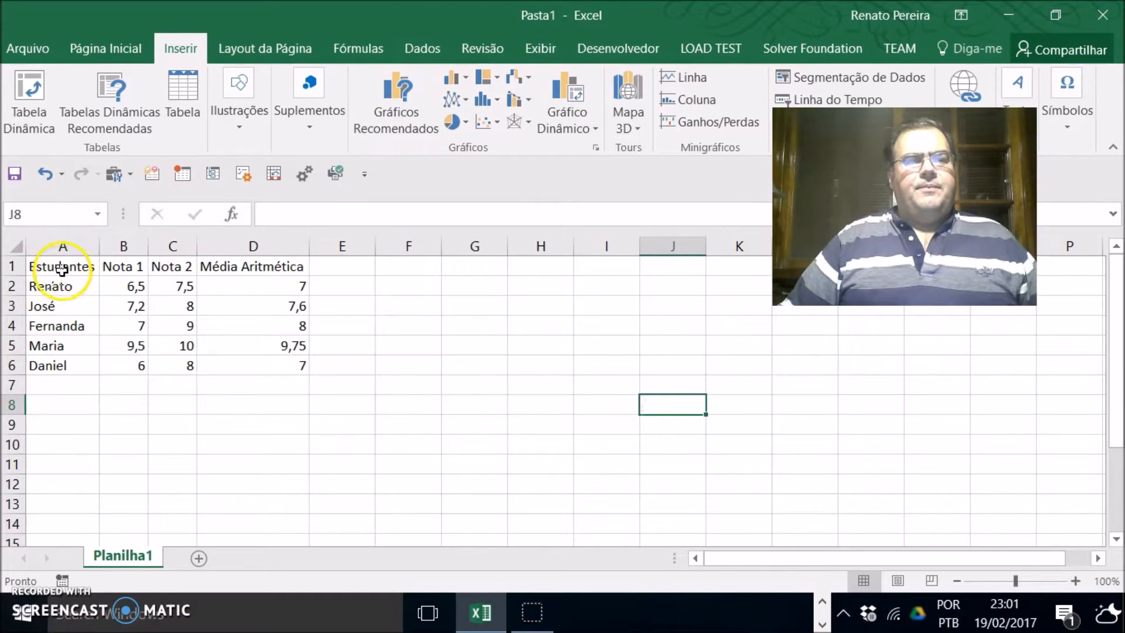
drag(61, 268, 61, 369)
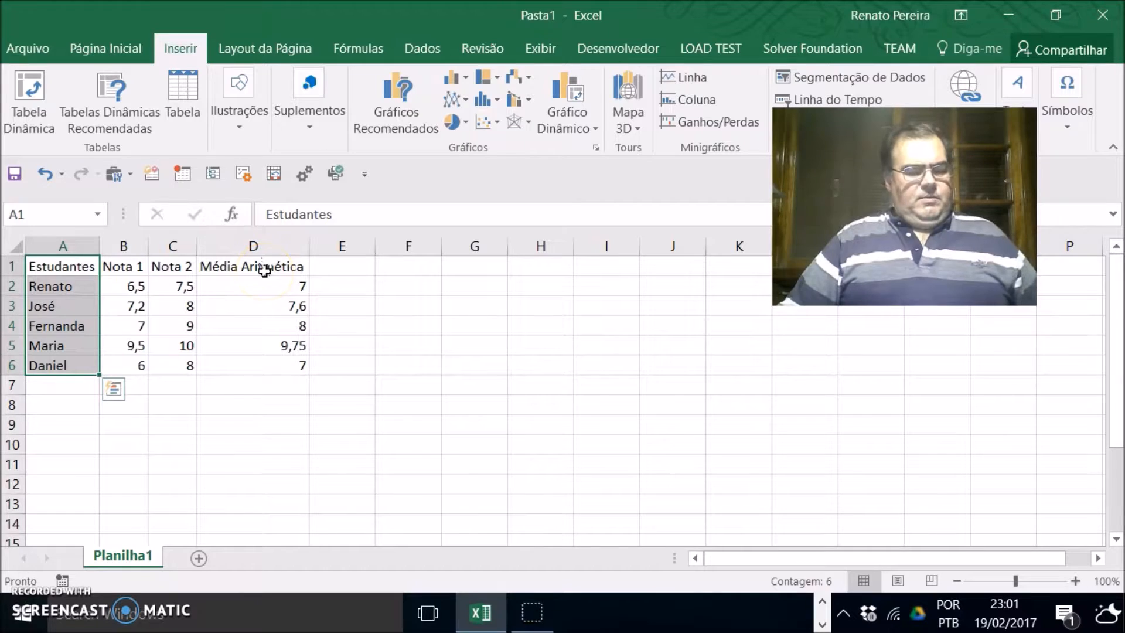
drag(264, 270, 266, 378)
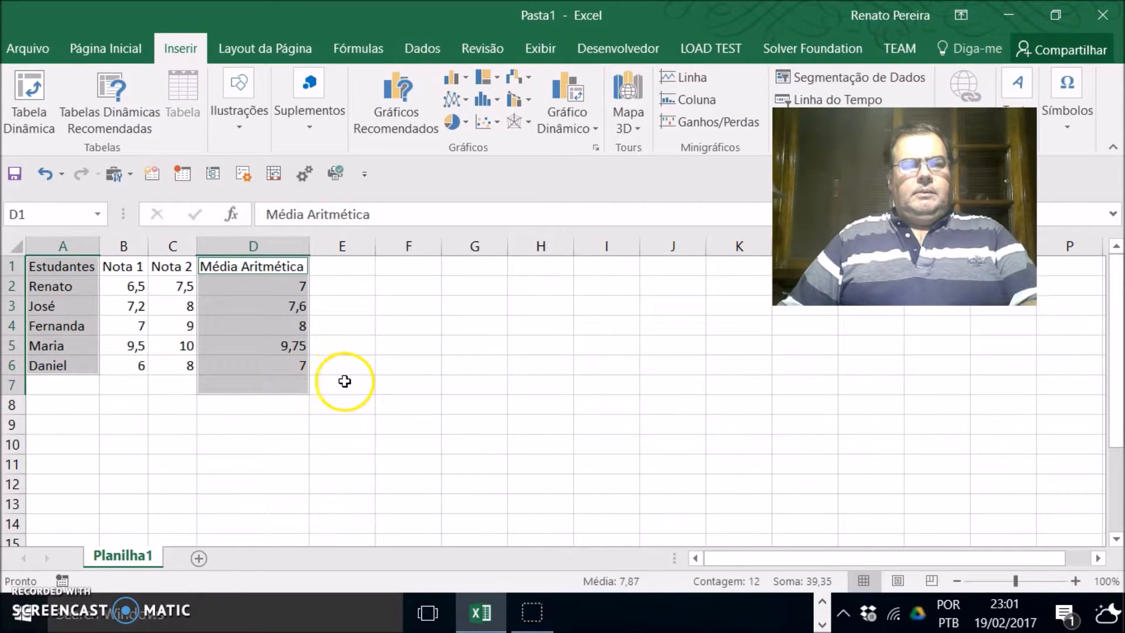
click(348, 382)
drag(83, 272, 70, 366)
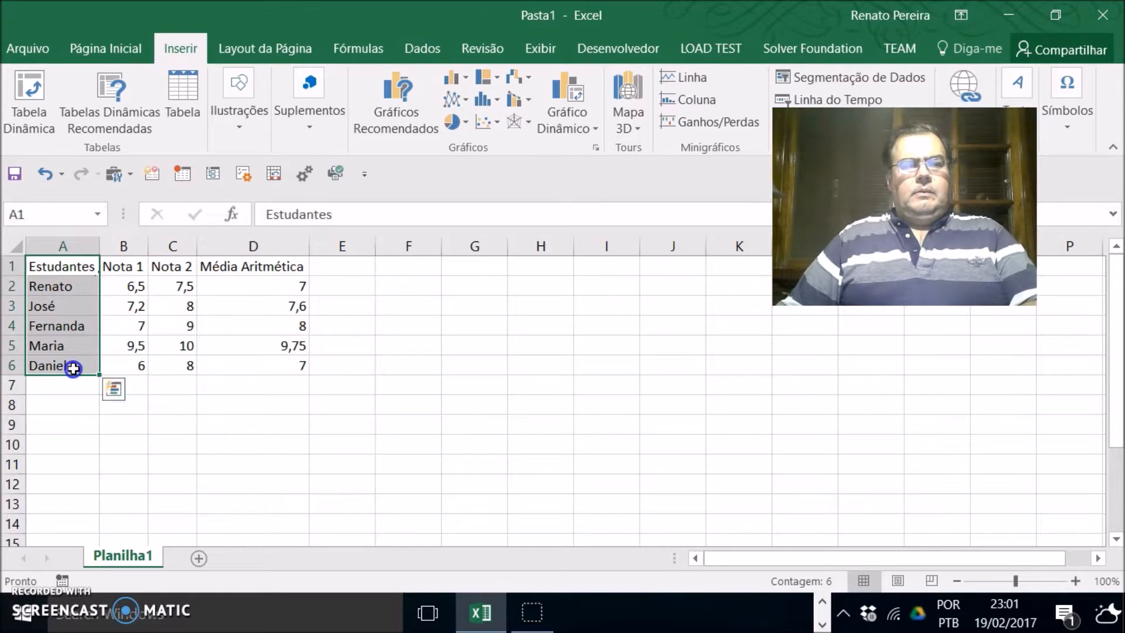
drag(258, 269, 265, 365)
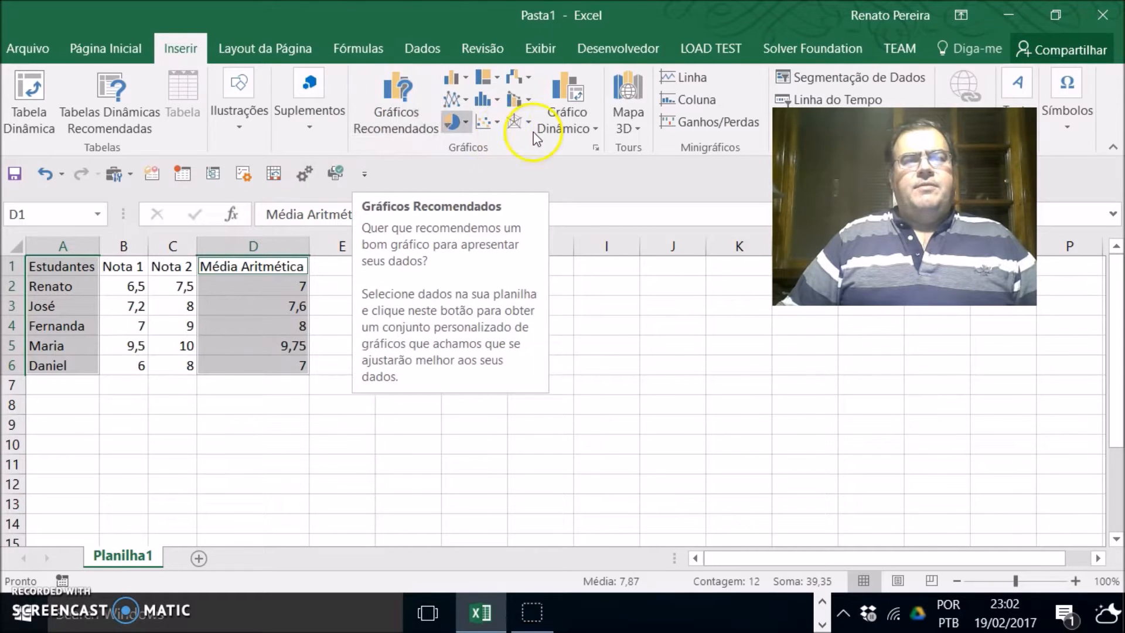
Step: Insert the recommended clustered column chart of the student averages
click(404, 116)
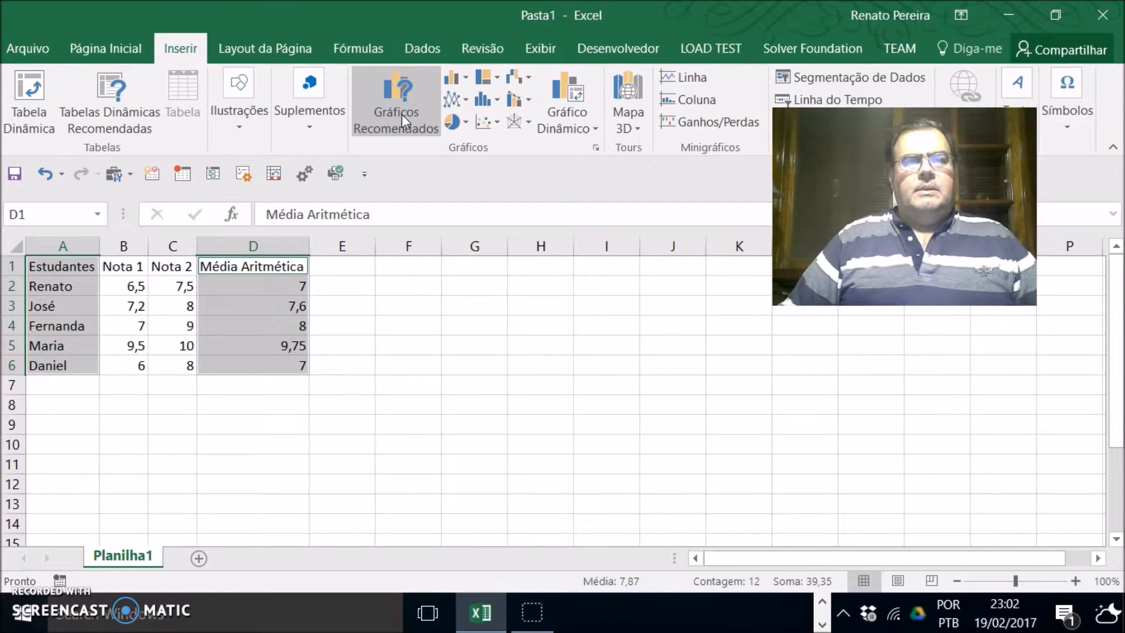
click(595, 239)
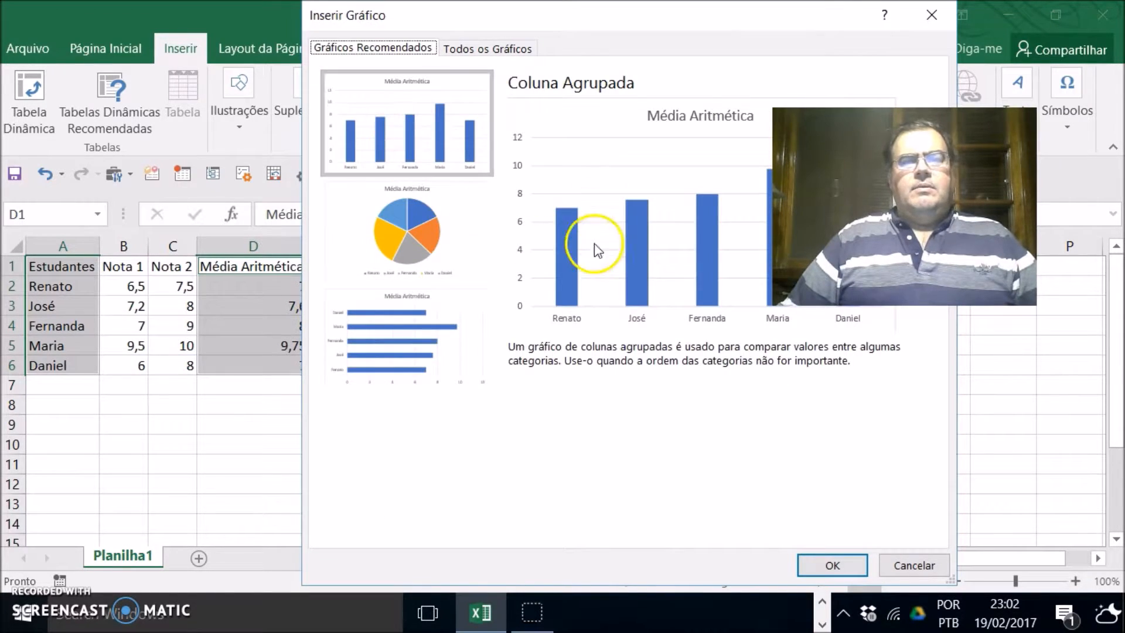
click(378, 101)
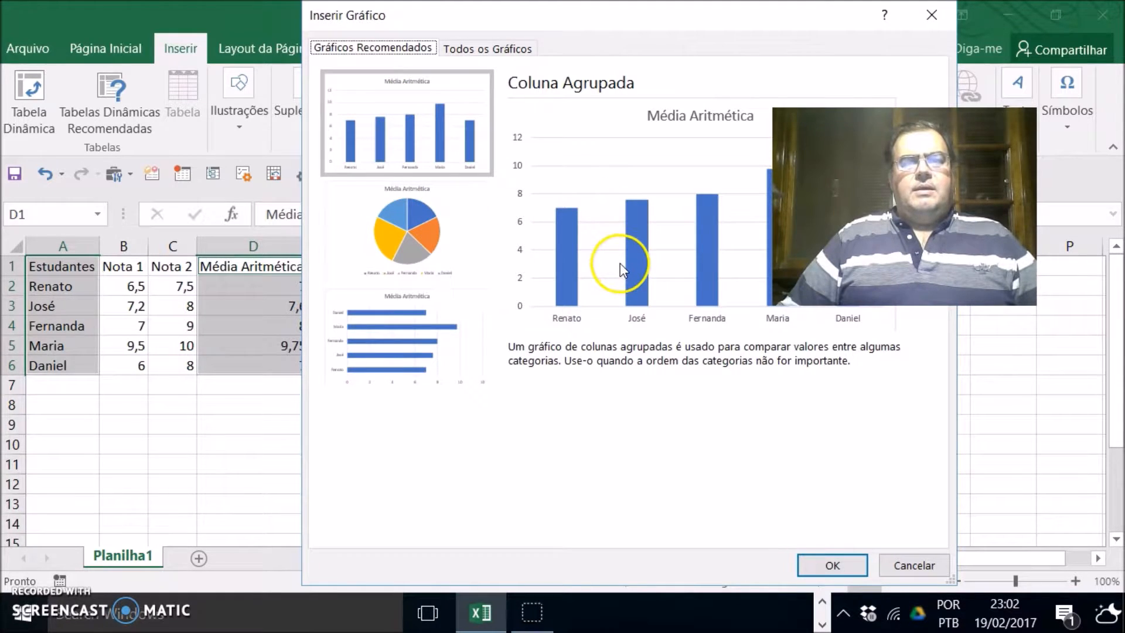
click(438, 103)
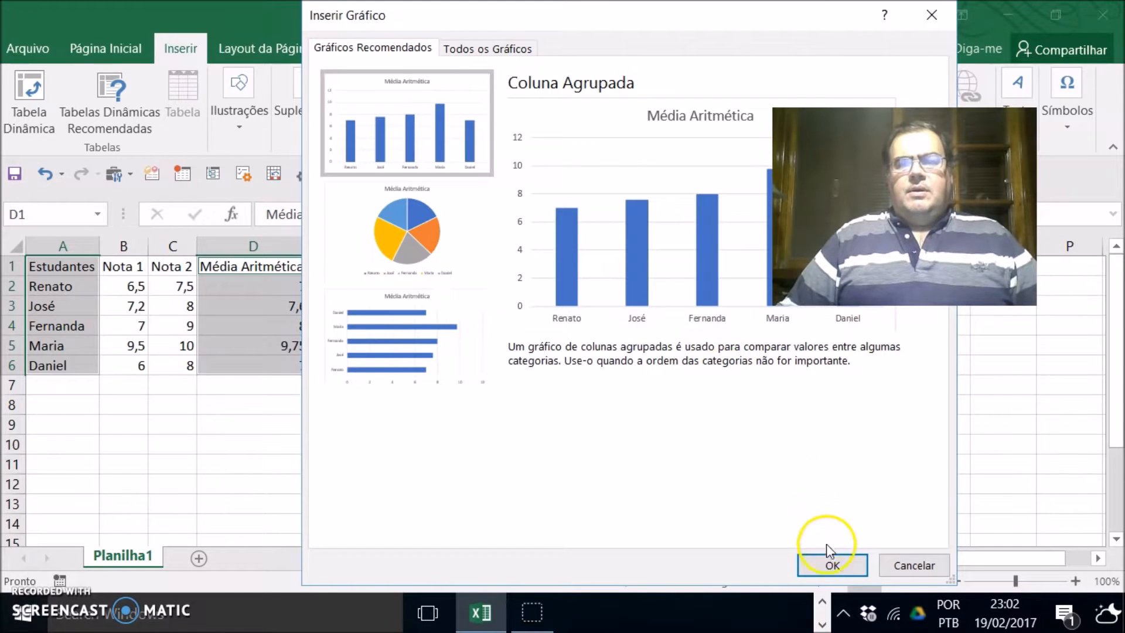
click(831, 565)
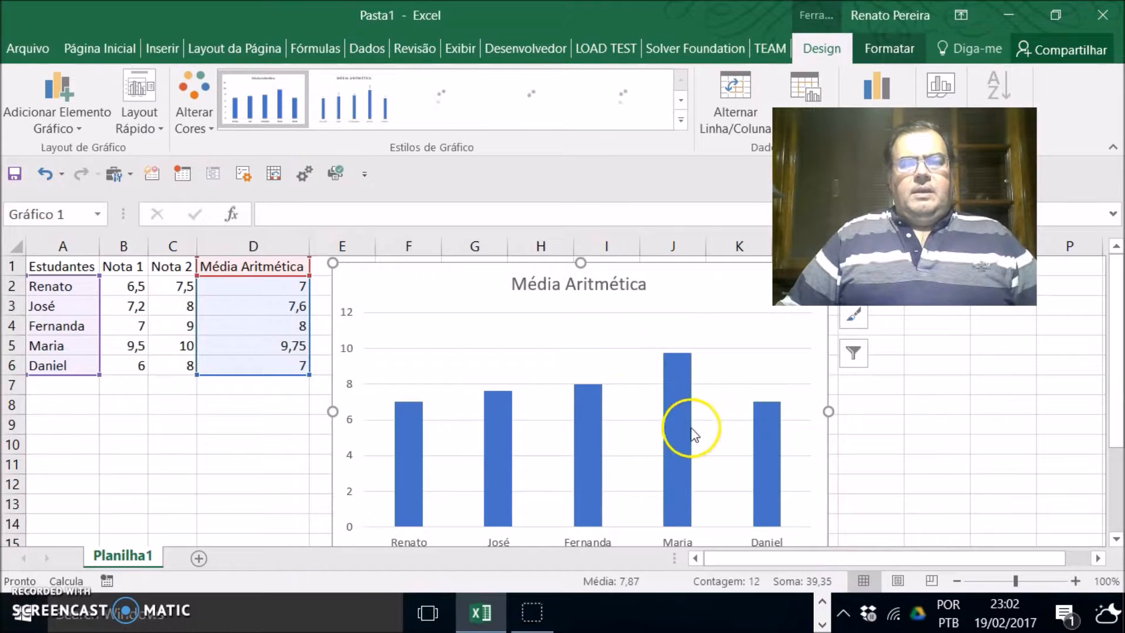
scroll(885, 450, down, 1)
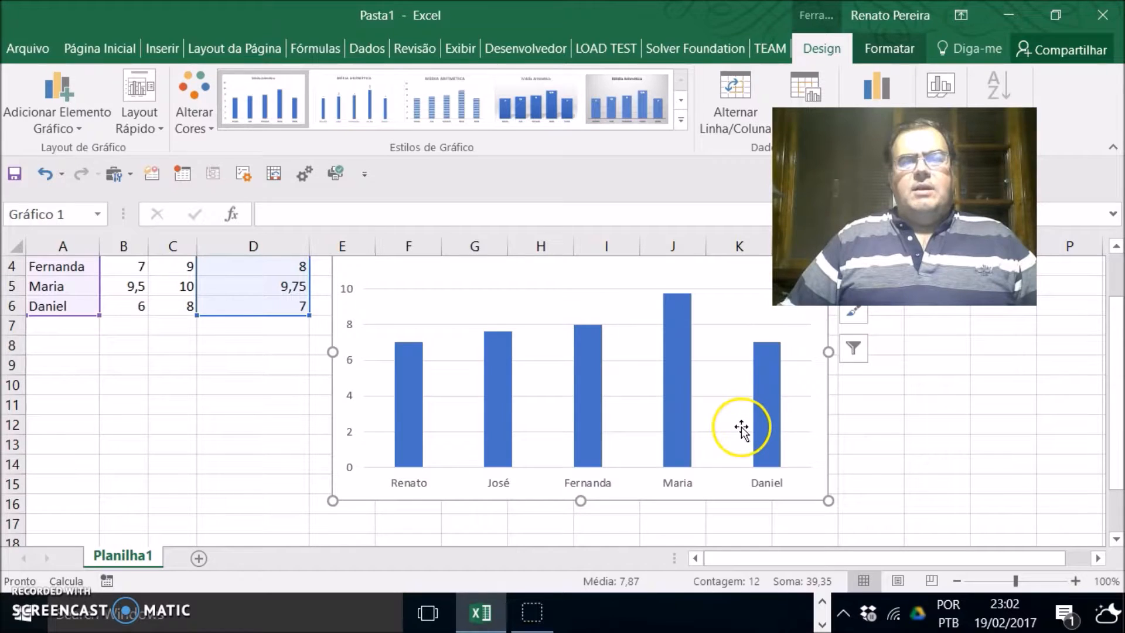
scroll(741, 426, up, 1)
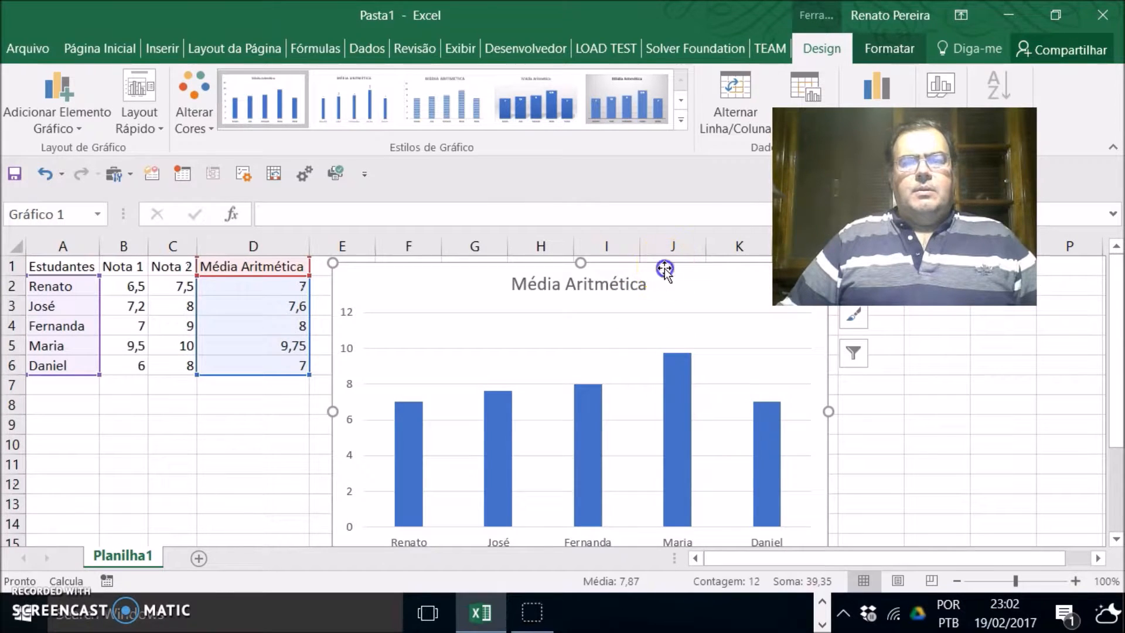
Step: Delete the chart from the sheet
key(Delete)
click(632, 299)
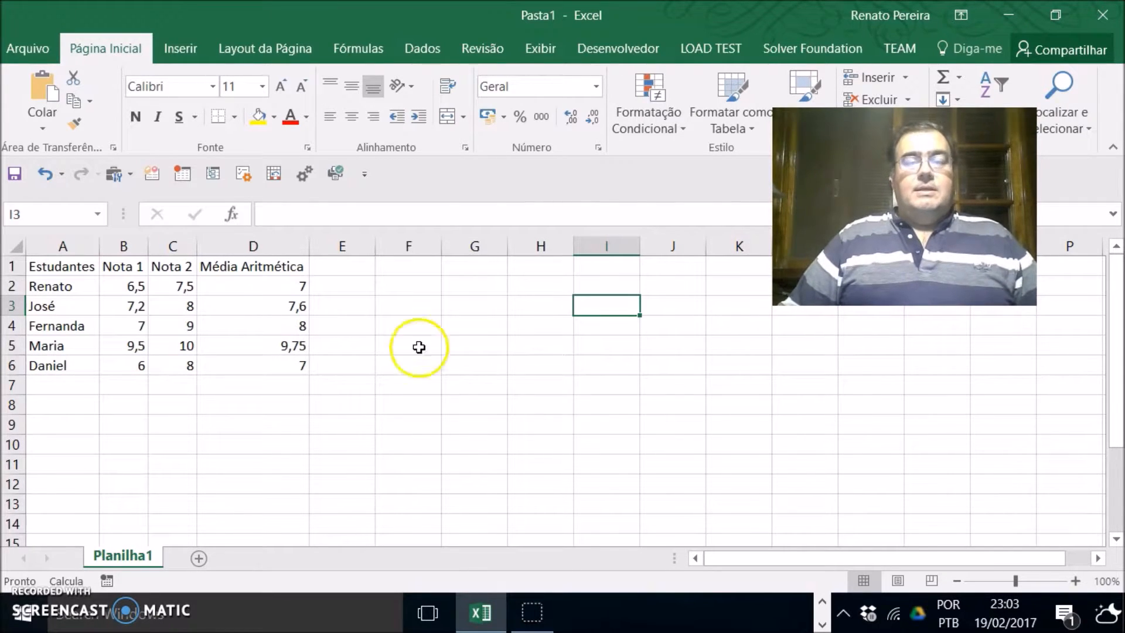
Step: Enter the header Média Ponderada in E1 and autofit column E to its width
click(354, 267)
text(M)
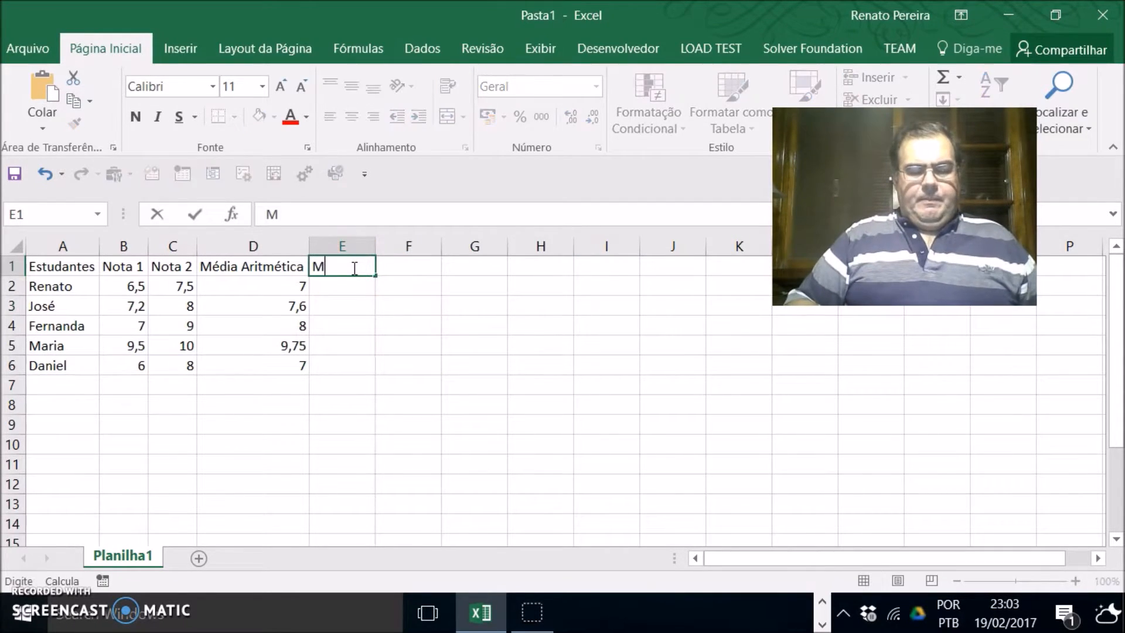
text(édia Ponderada)
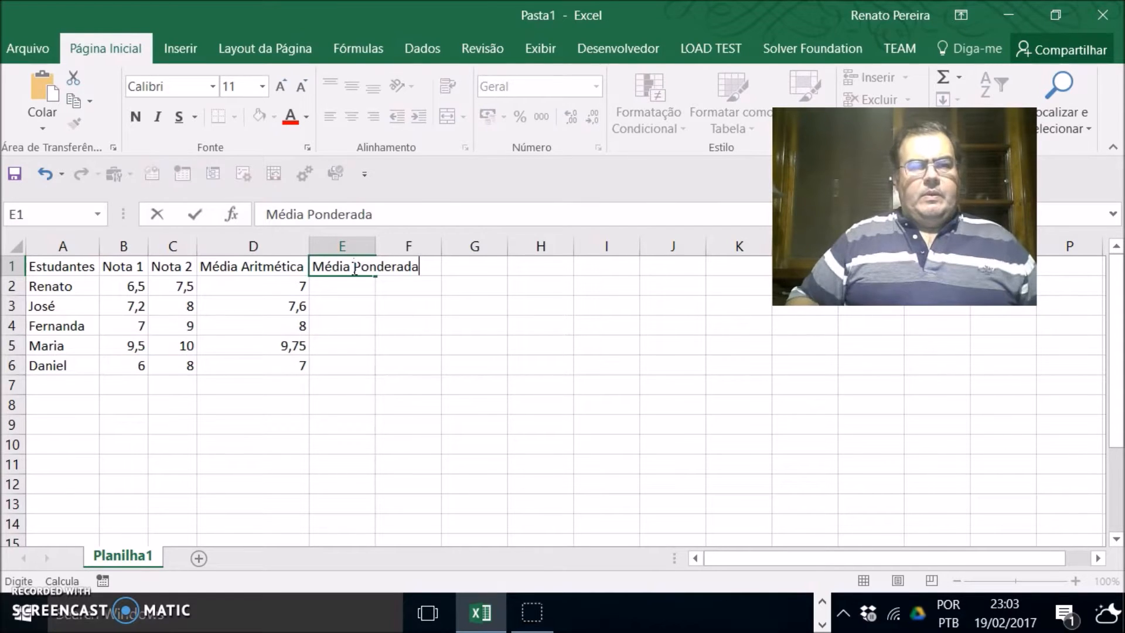
key(Return)
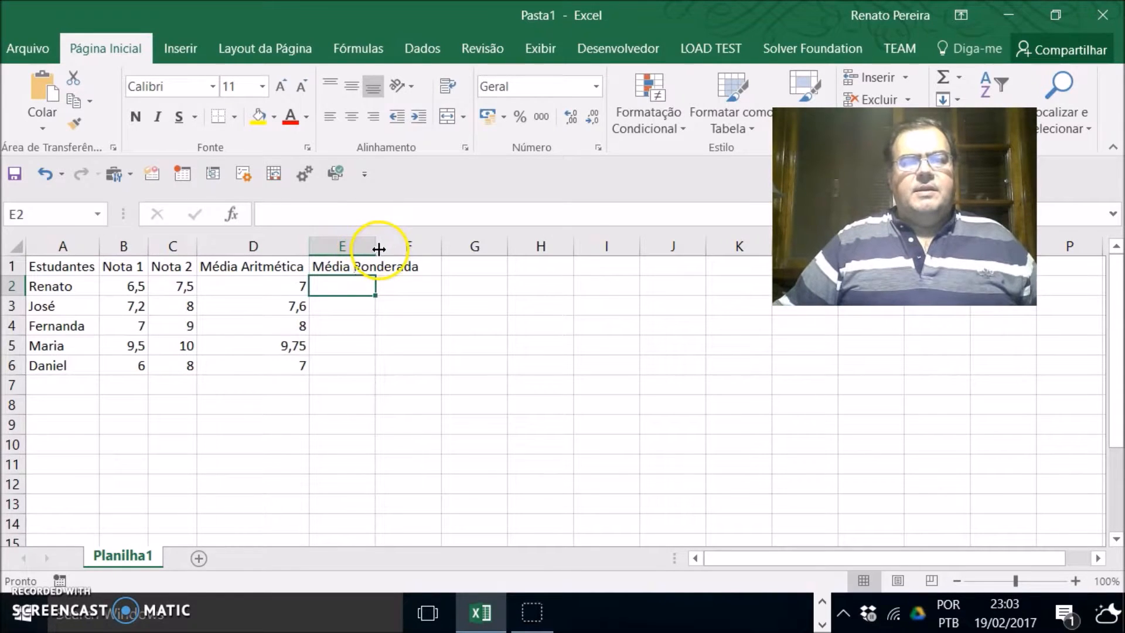
double_click(376, 246)
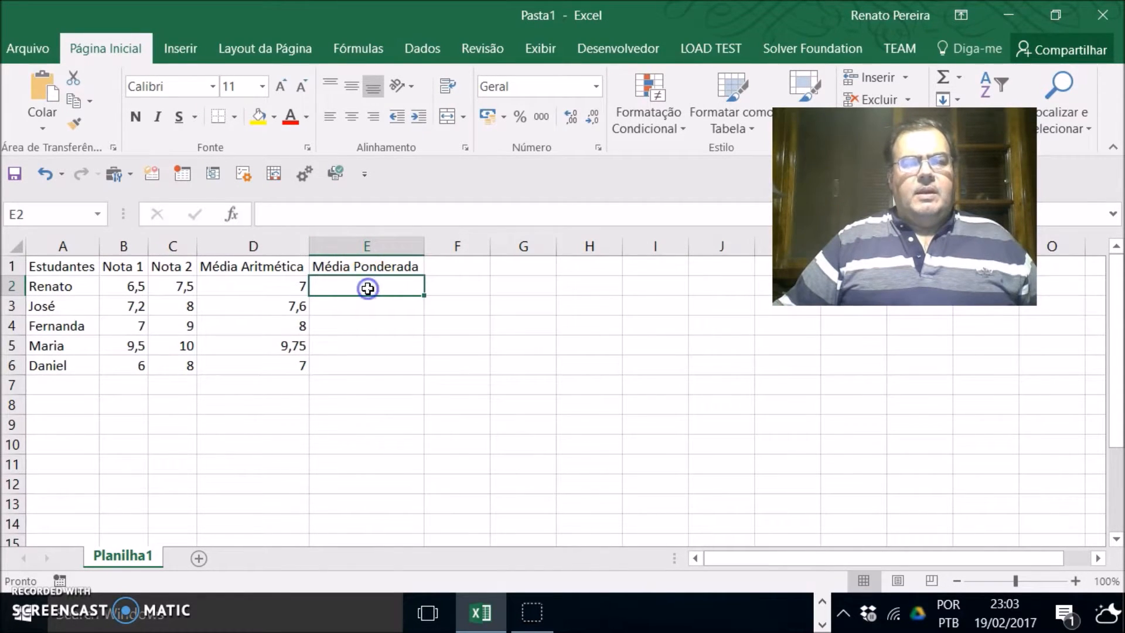
Step: Enter the weighted-average formula =(B2*2+C2*3)/5 in E2
text(=)
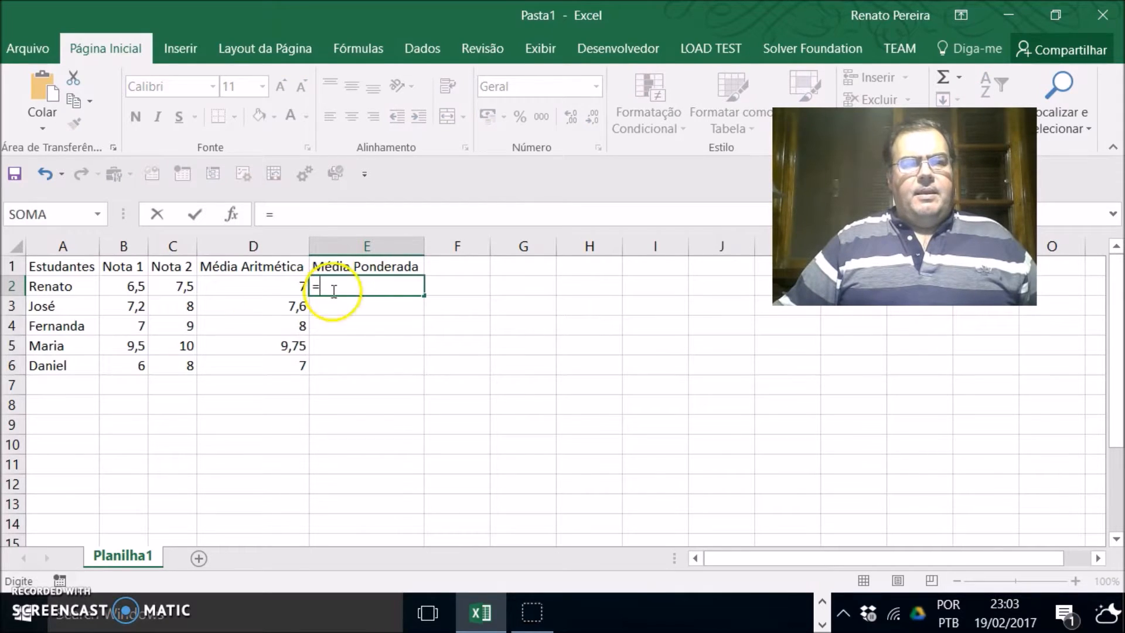
click(135, 286)
key(BackSpace)
key(BackSpace)
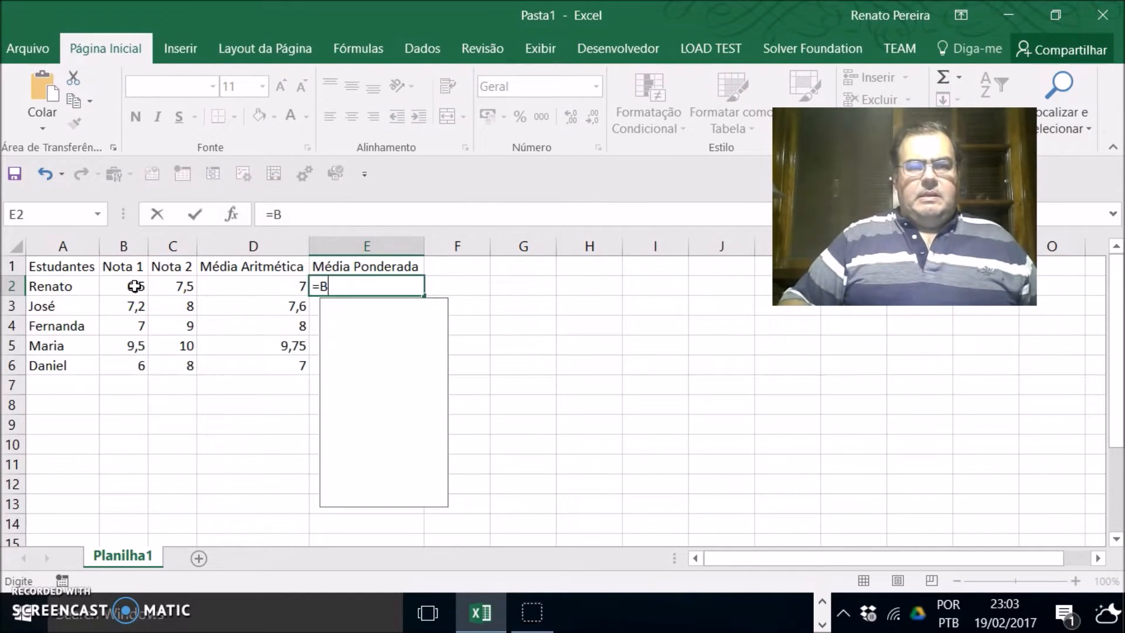
click(135, 286)
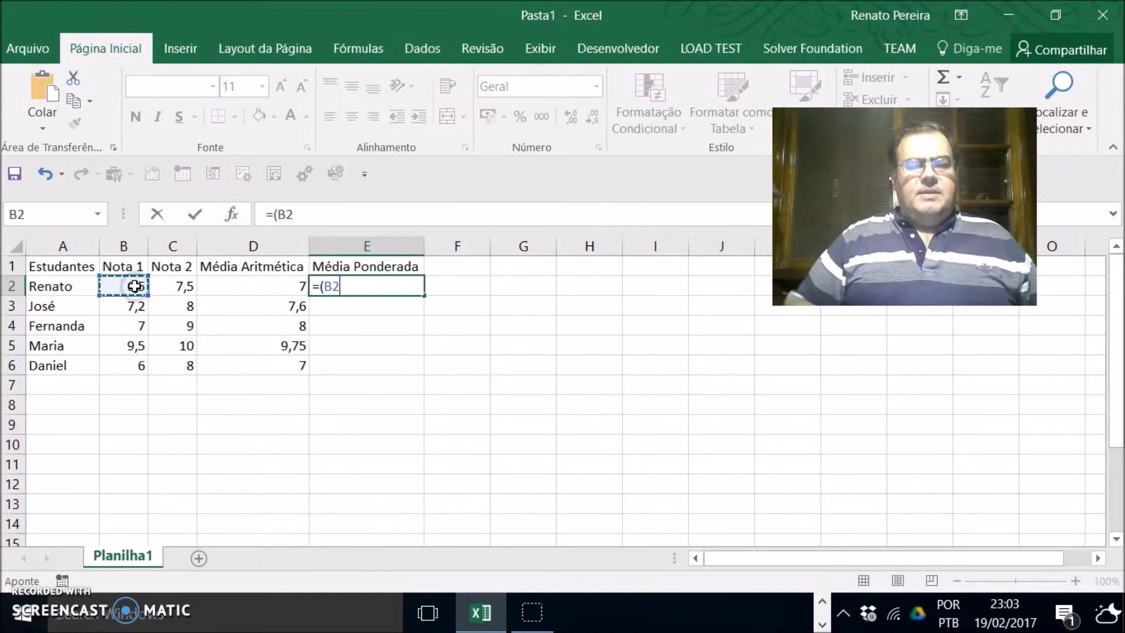
text(*)
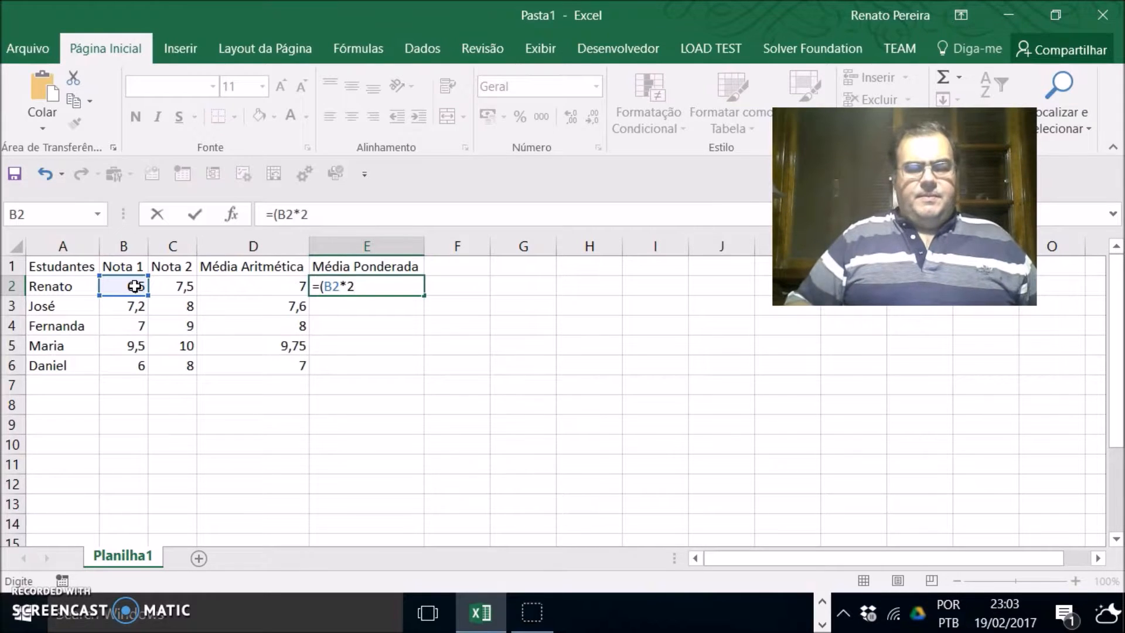
text(2+)
click(174, 286)
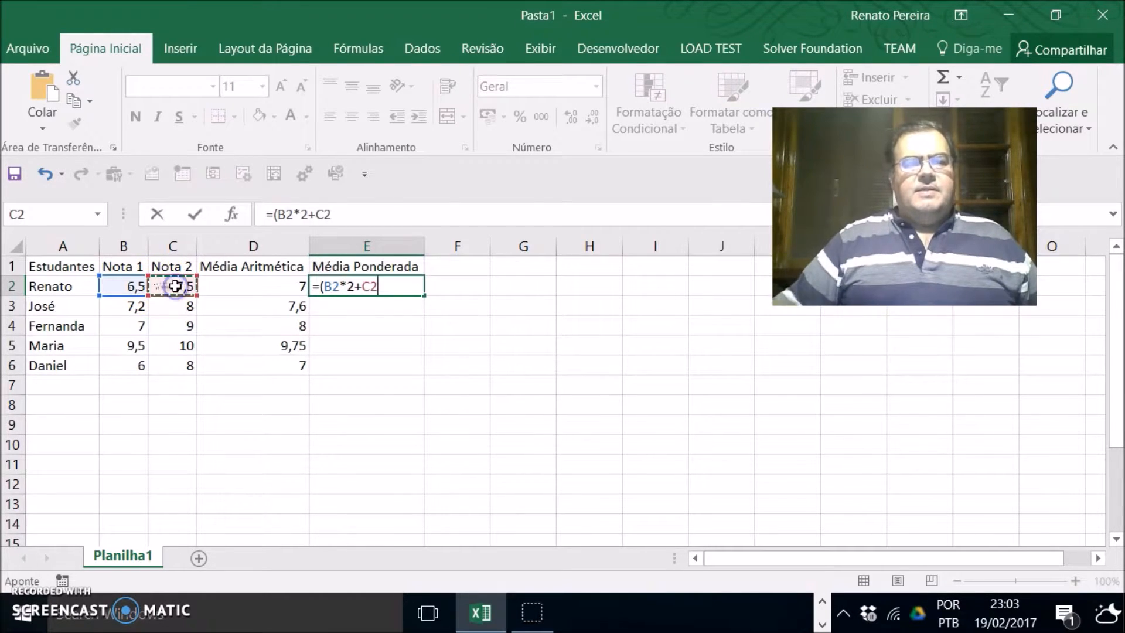
text(*)
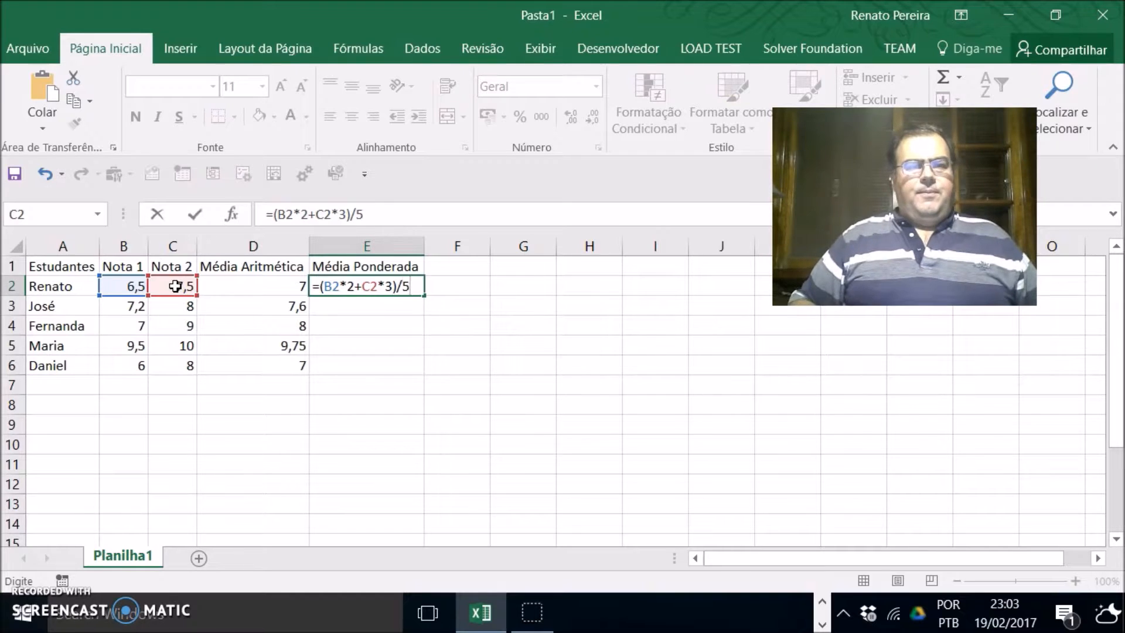
key(Return)
Step: Fill the weighted-average formula down from E2 to E6
click(410, 286)
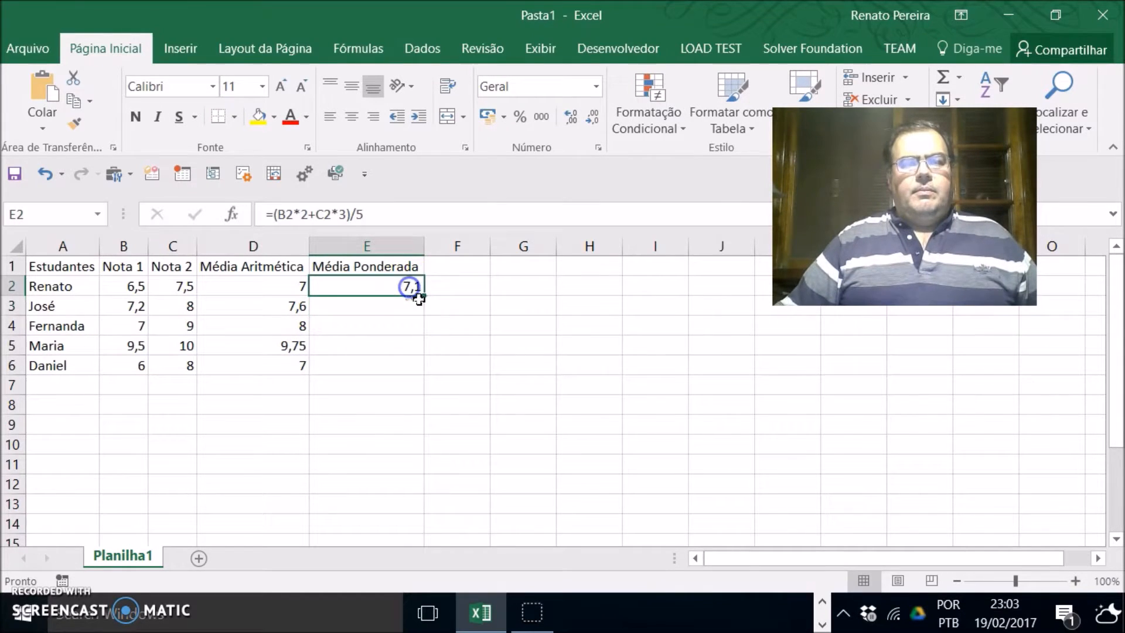
drag(423, 296, 422, 367)
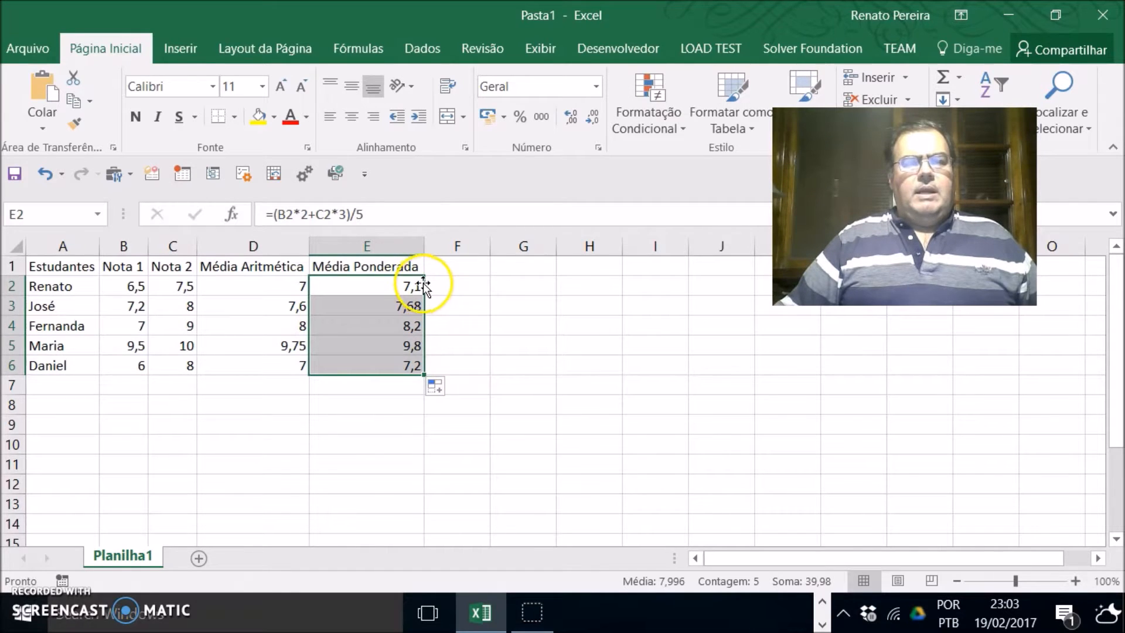
click(522, 384)
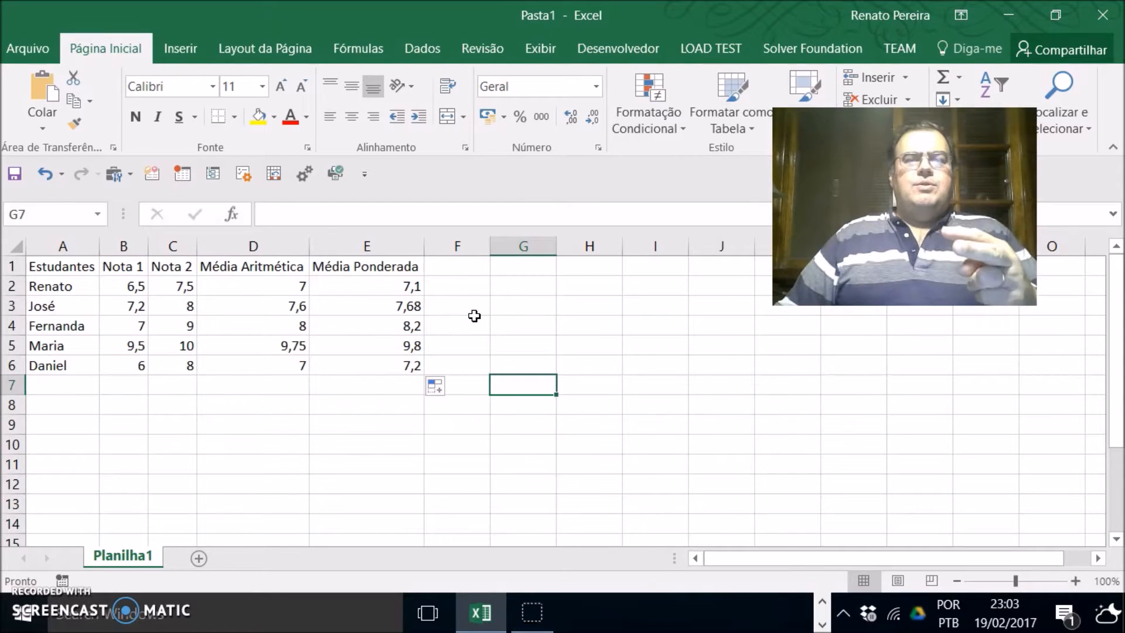
Step: Label the weight cells with peso1 in G1 and peso2 in I1
click(410, 286)
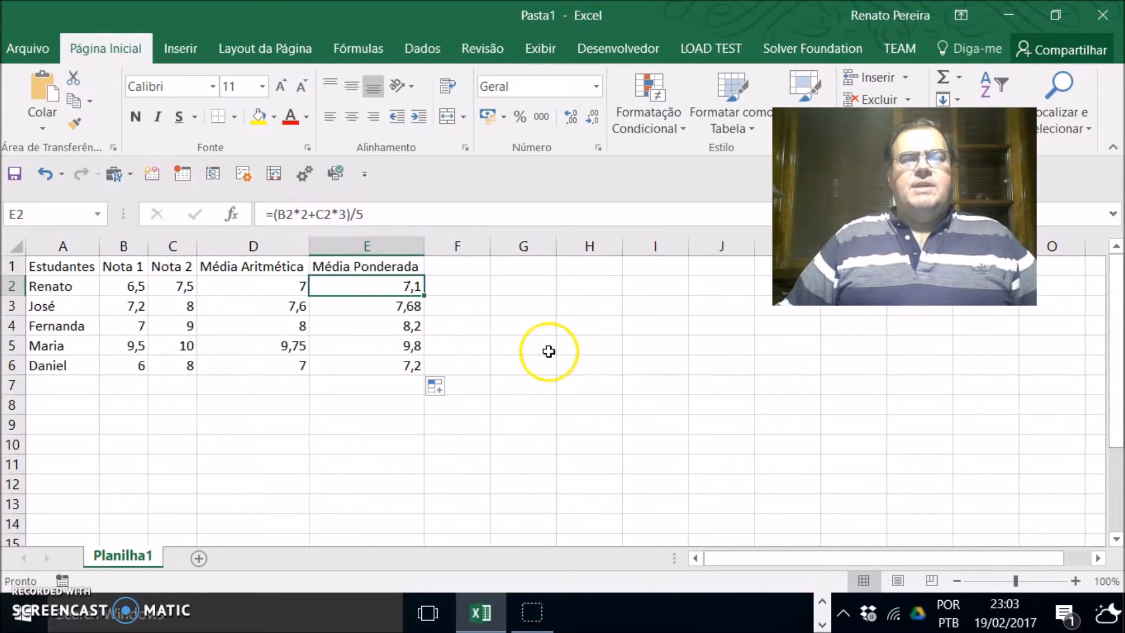
click(505, 270)
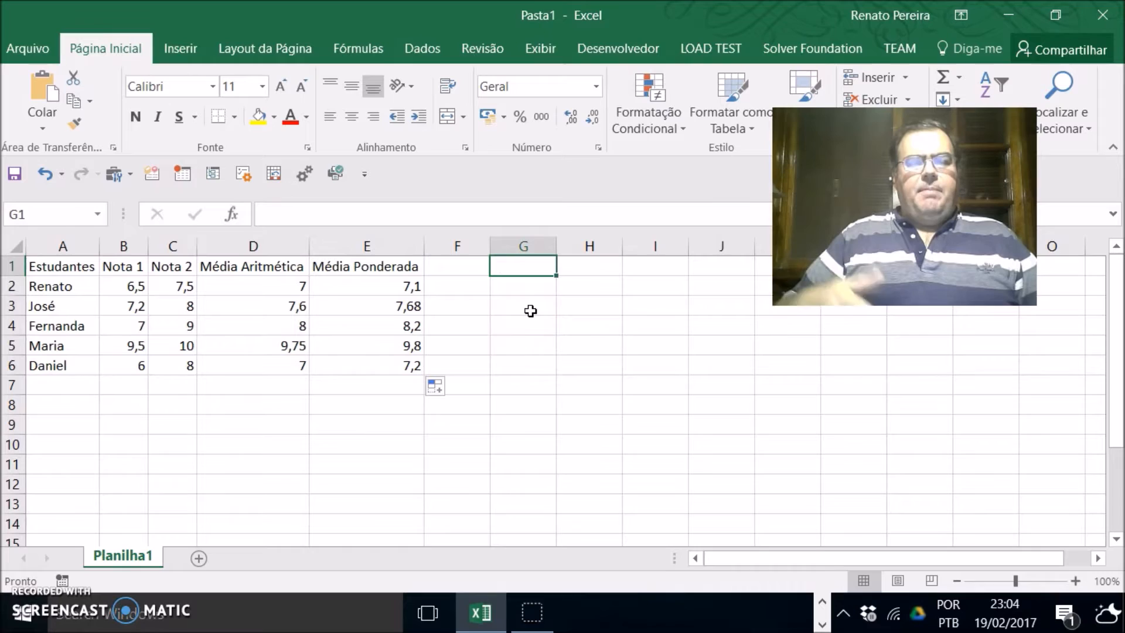
text(pes)
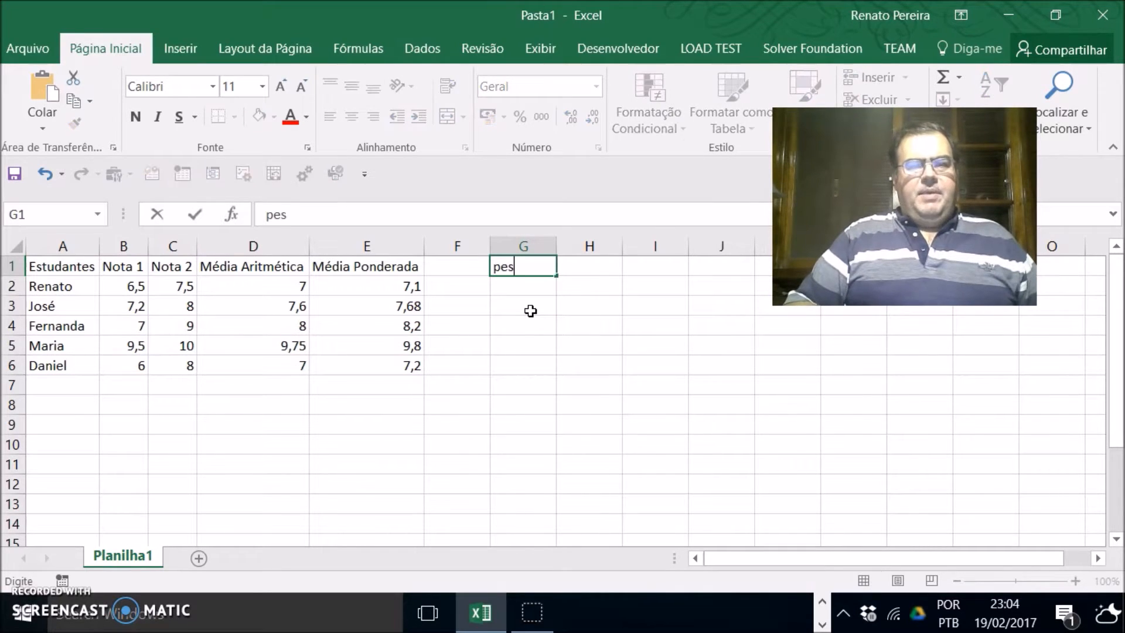
key(Tab)
key(Tab)
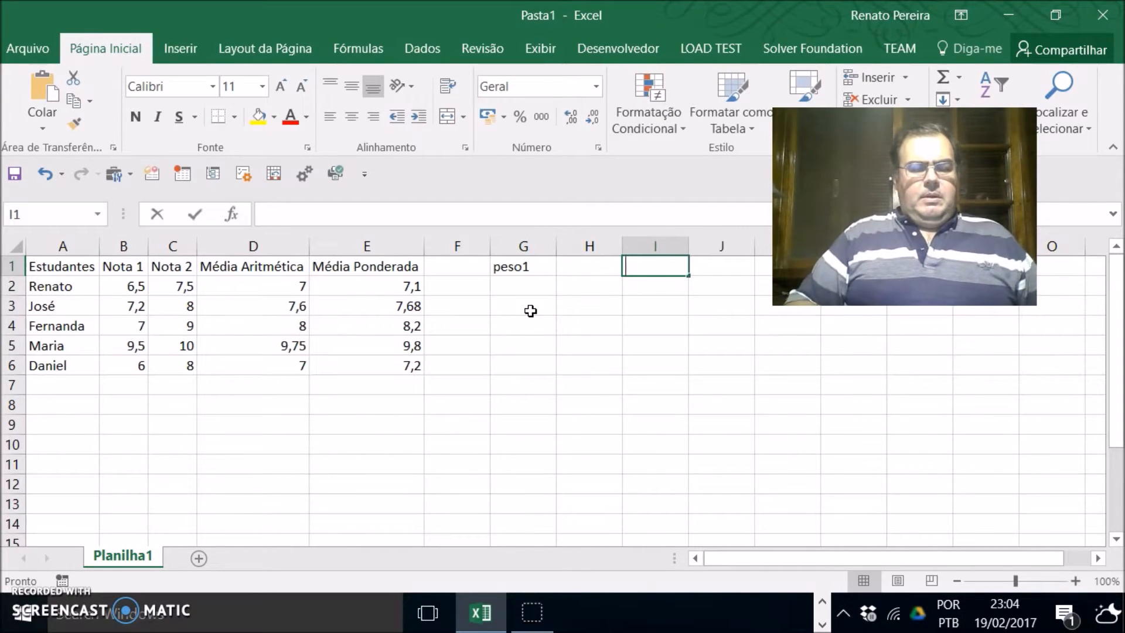
text(peso)
key(Return)
Step: Enter the weights 2 in H1 and 3 in J1
key(Left)
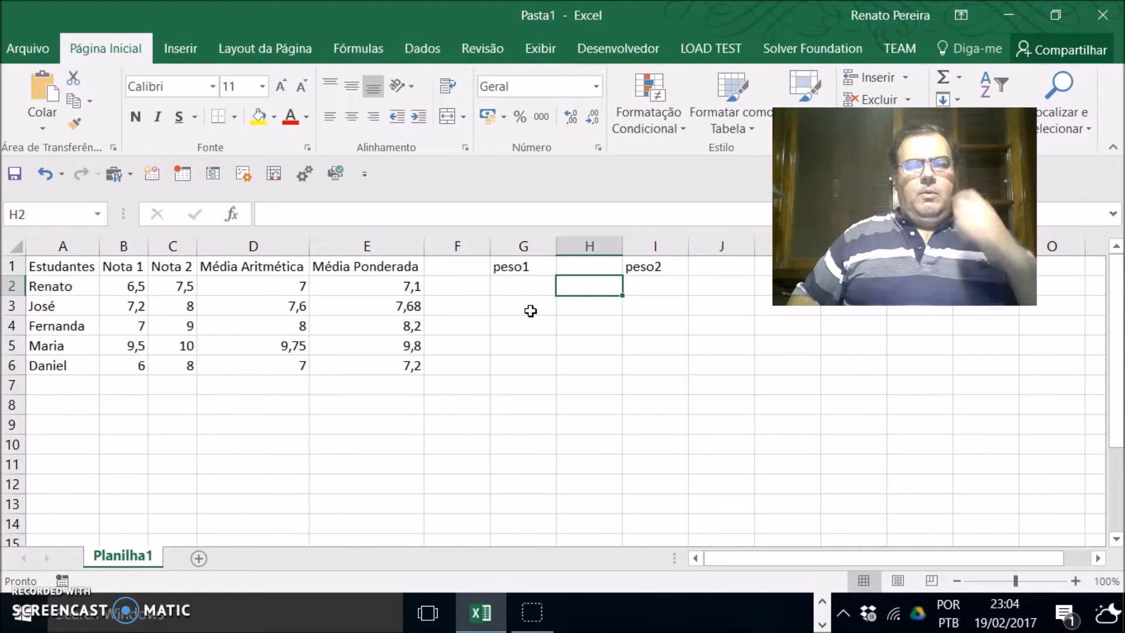
key(Left)
key(Up)
key(Right)
text(2)
key(Tab)
key(Tab)
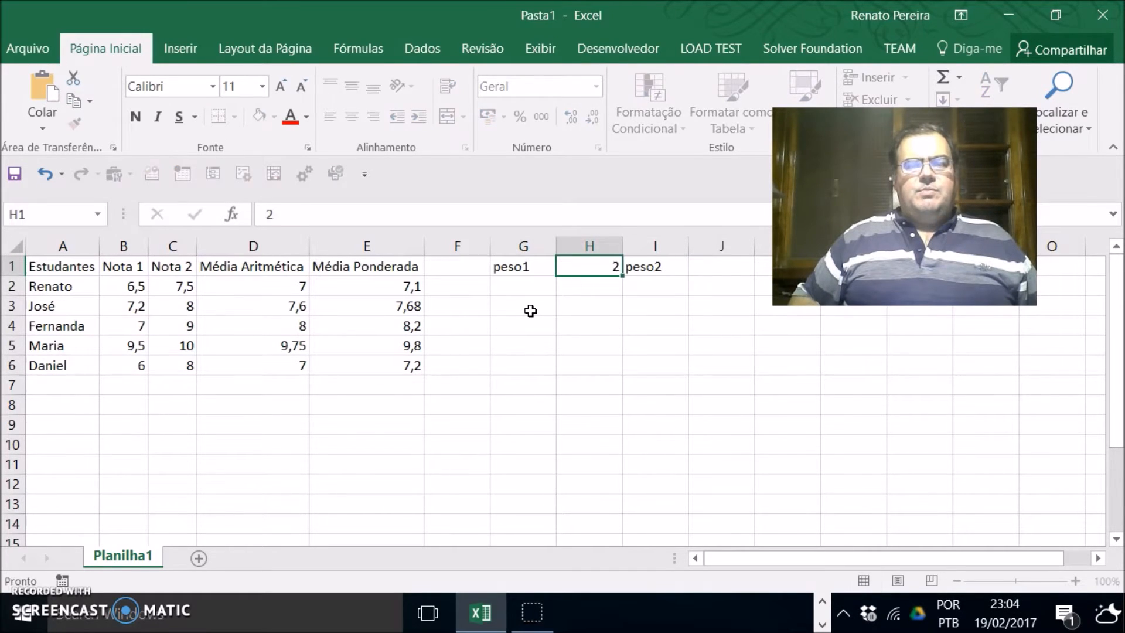
text(3)
key(Return)
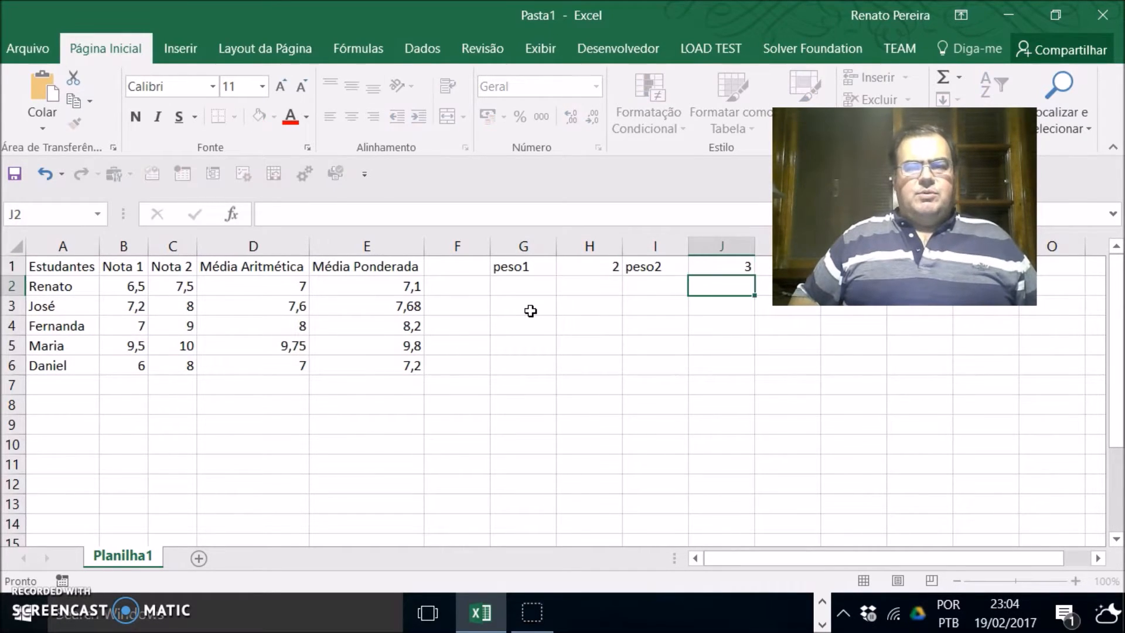
Step: Clear the weighted-average formulas from E2:E6
key(Left)
key(Left)
key(Left)
key(Left)
drag(409, 287, 406, 369)
key(Delete)
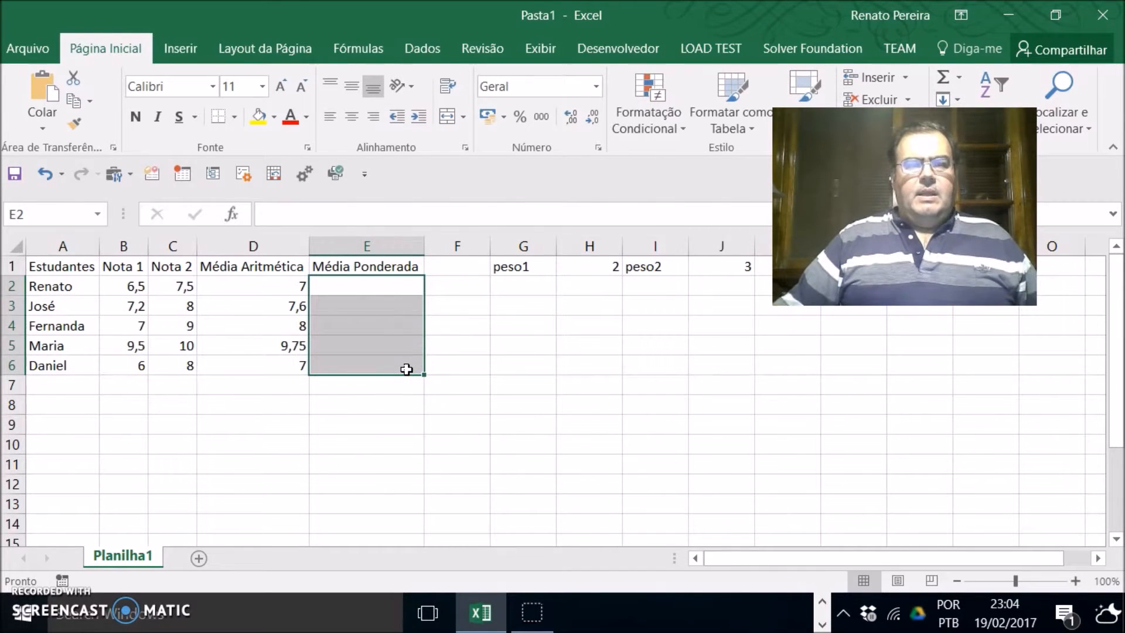
Step: Enter the weighted-average formula =(B2*H1+C2*J1)/(H1+J1) in E2
click(394, 288)
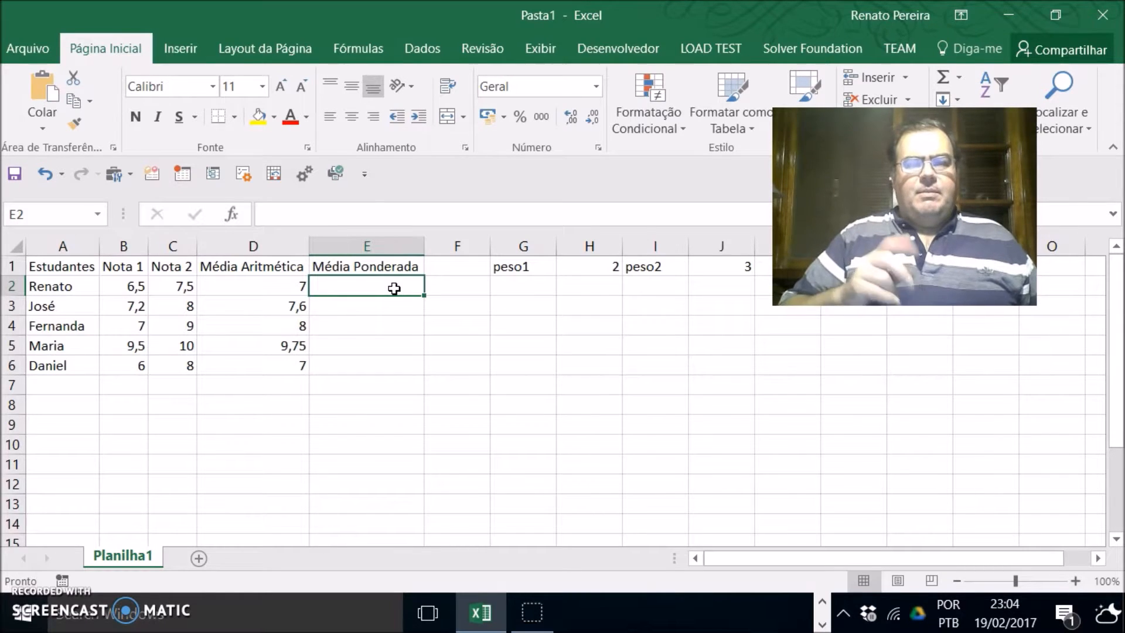
text(=()
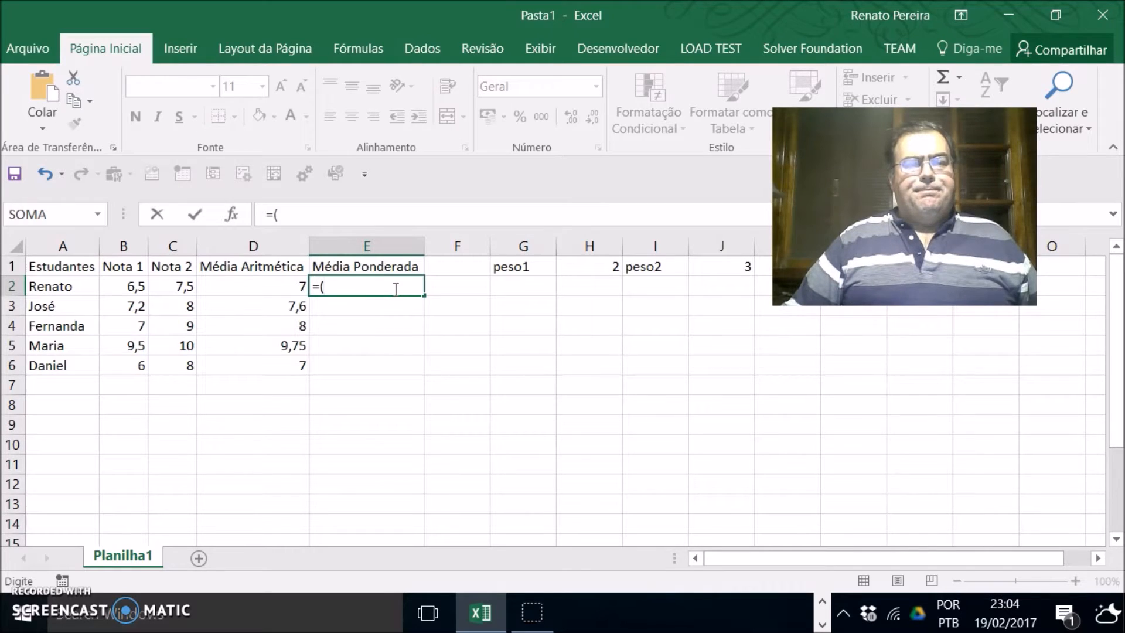
click(132, 287)
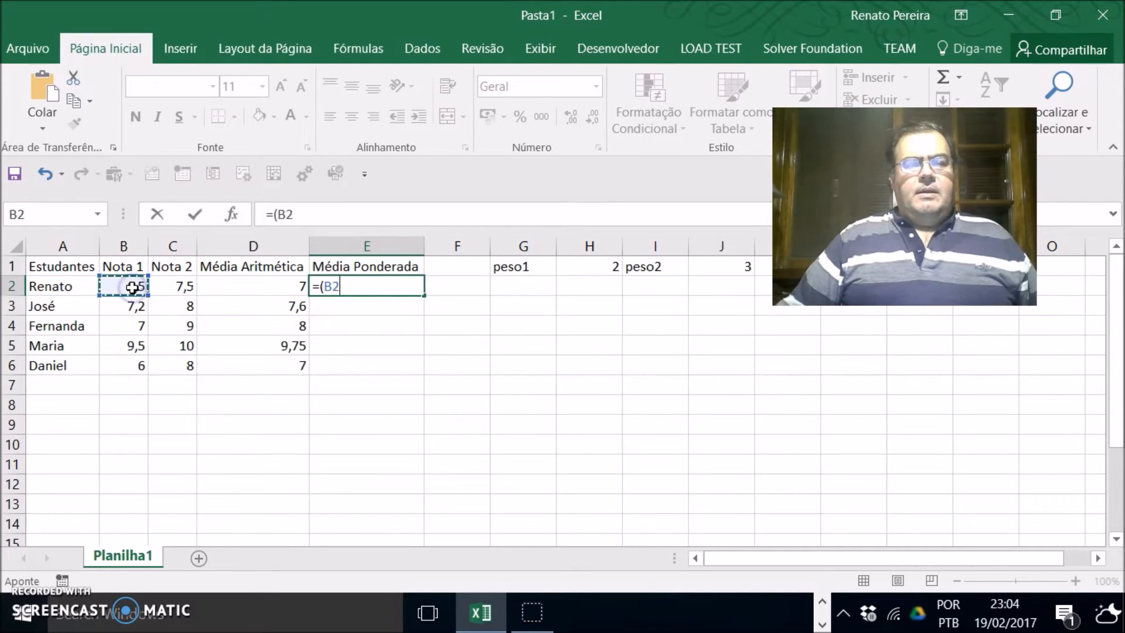
text(*)
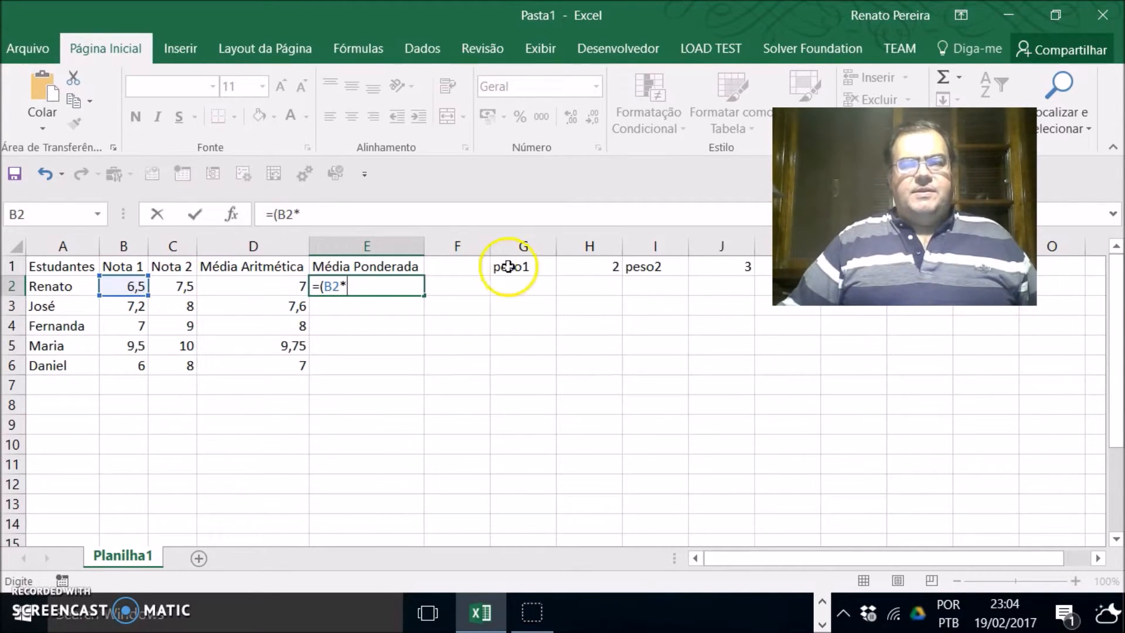
click(583, 267)
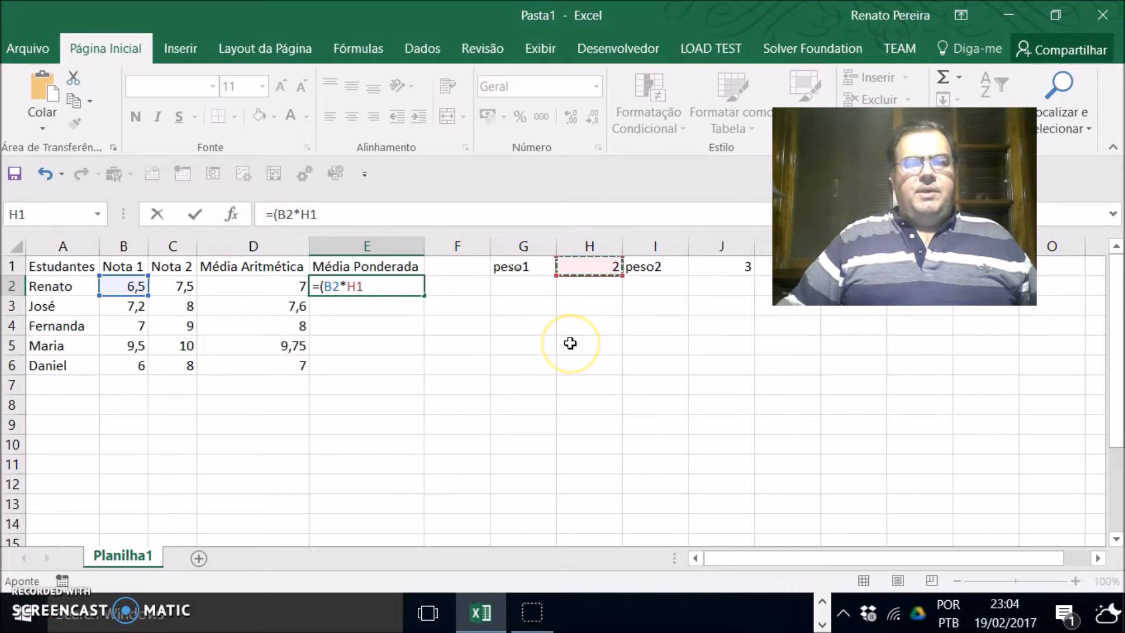
text(+)
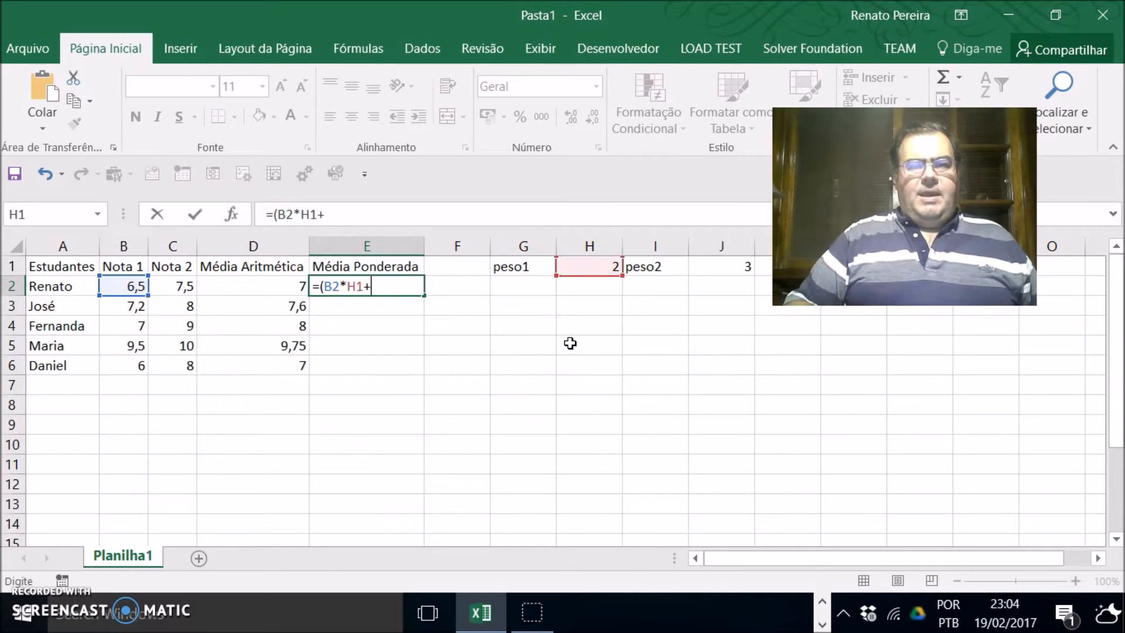
click(186, 290)
text(*)
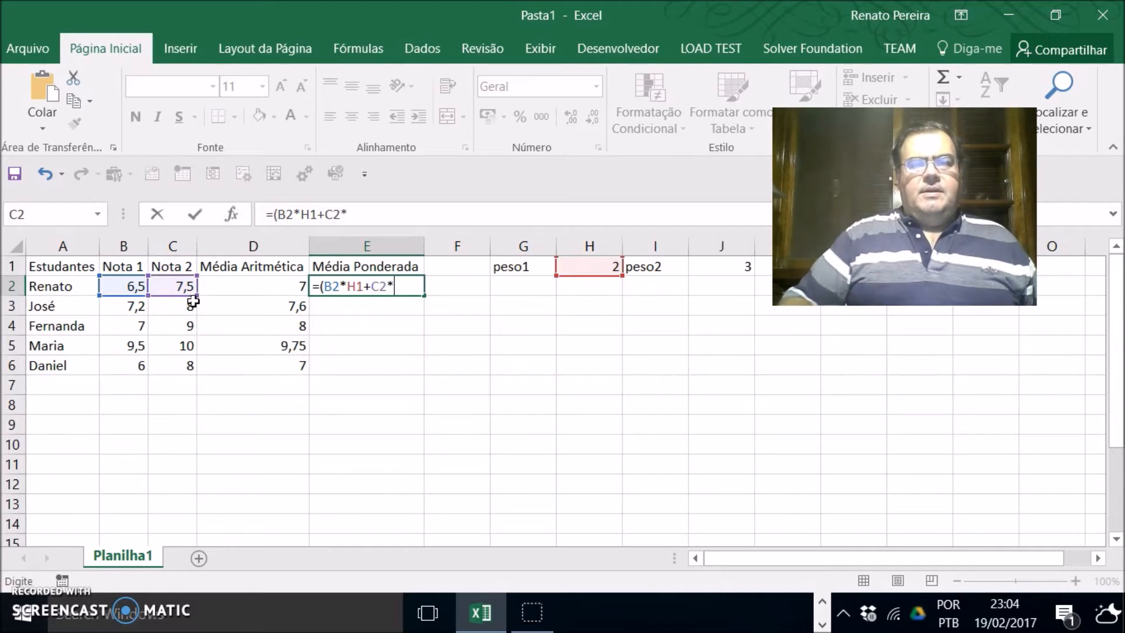
click(730, 270)
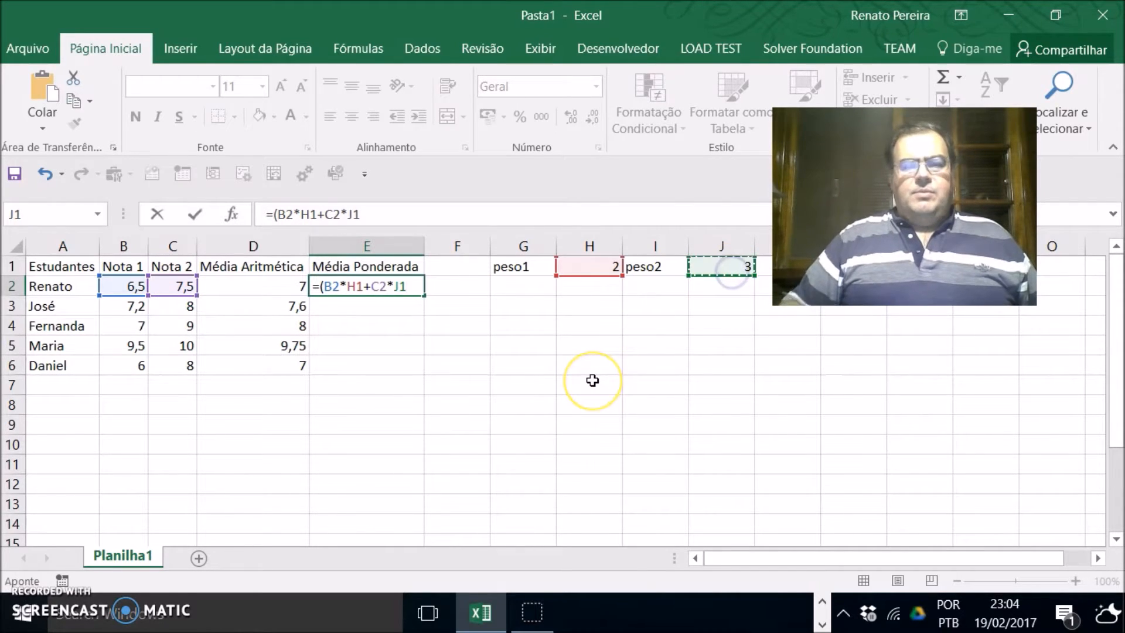
text()/()
click(593, 267)
text(+)
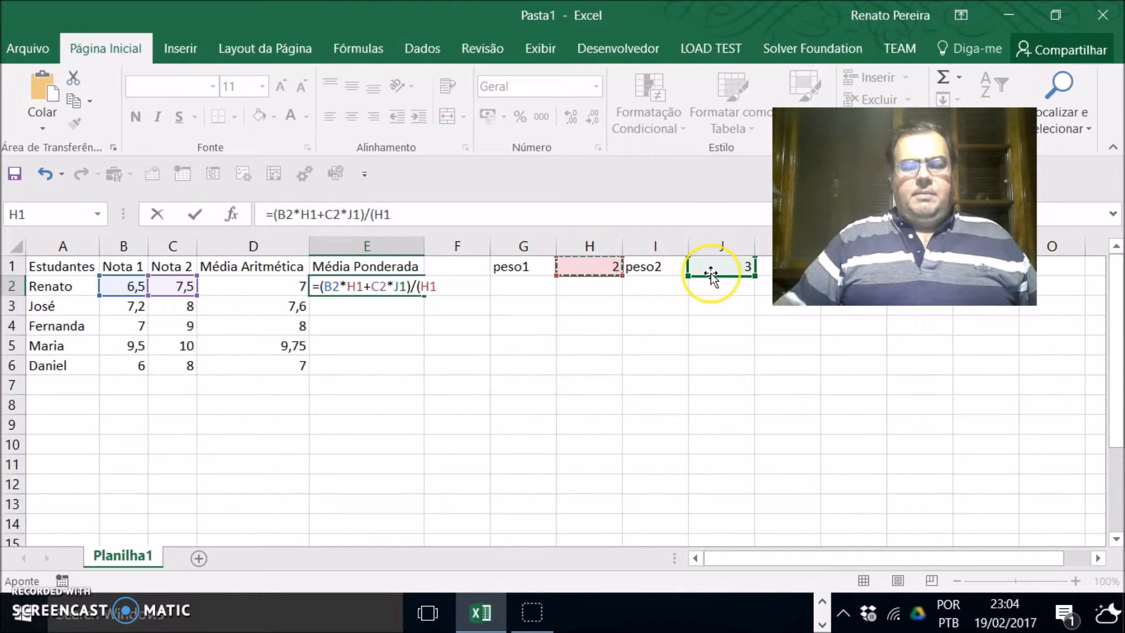
click(712, 271)
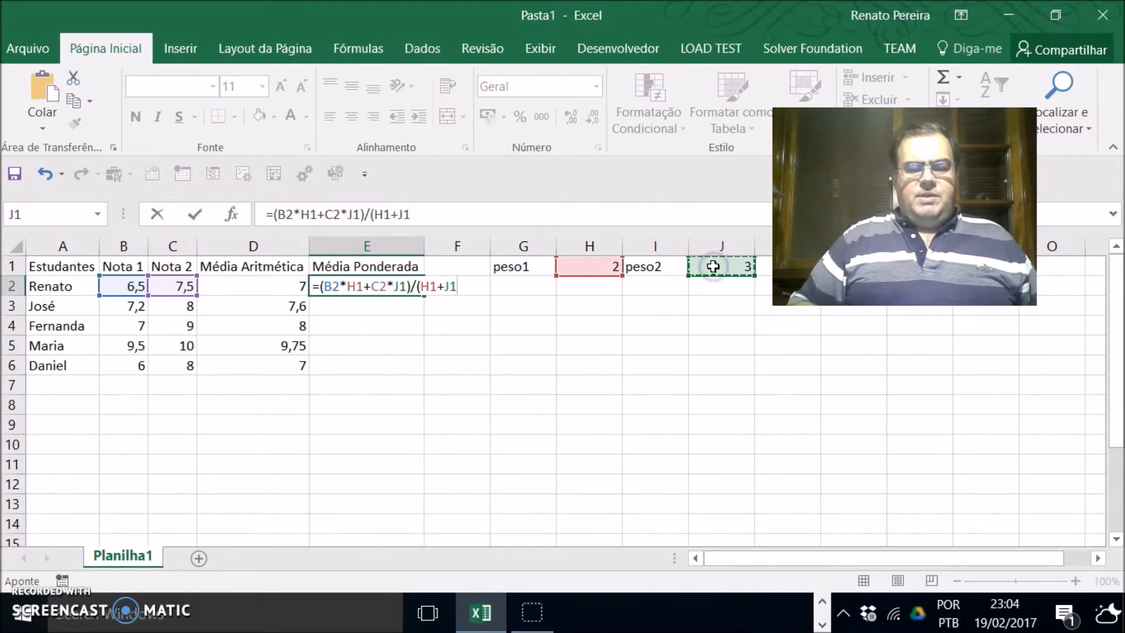
text())
key(Return)
key(Up)
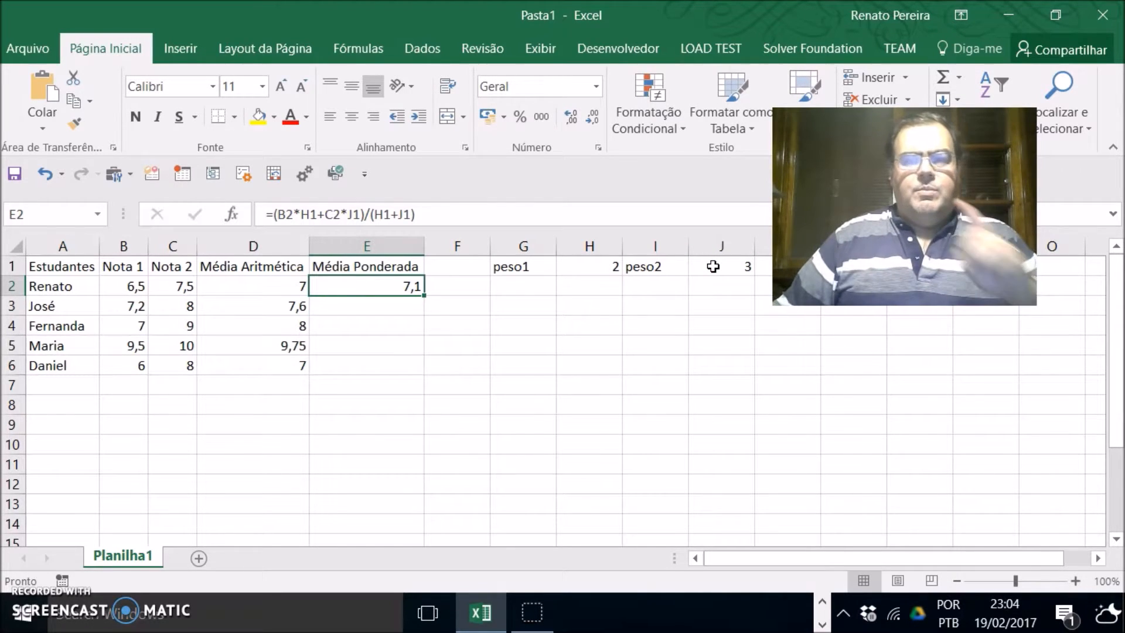
Step: Copy the E2 formula into E3 and examine which cells the copied formula references
drag(423, 295, 422, 317)
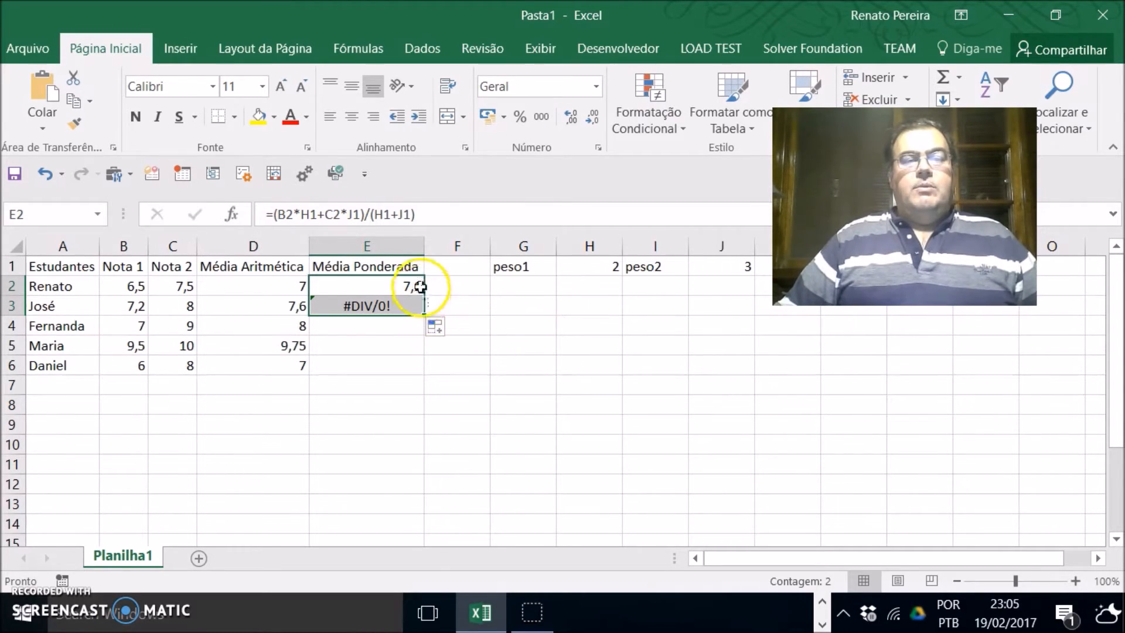
click(364, 304)
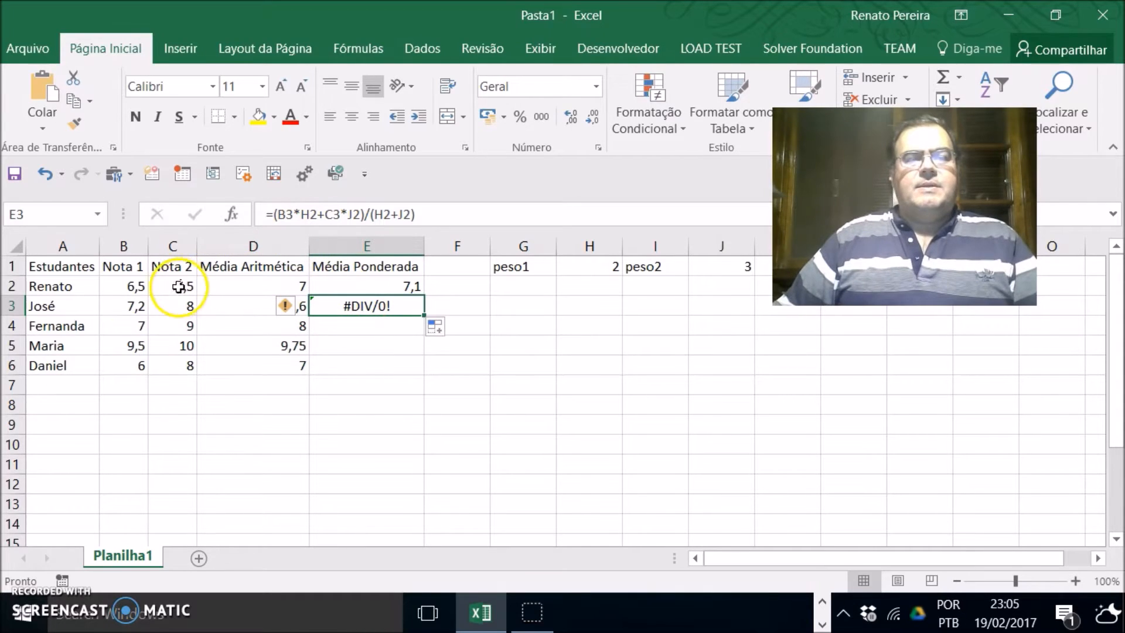
click(130, 308)
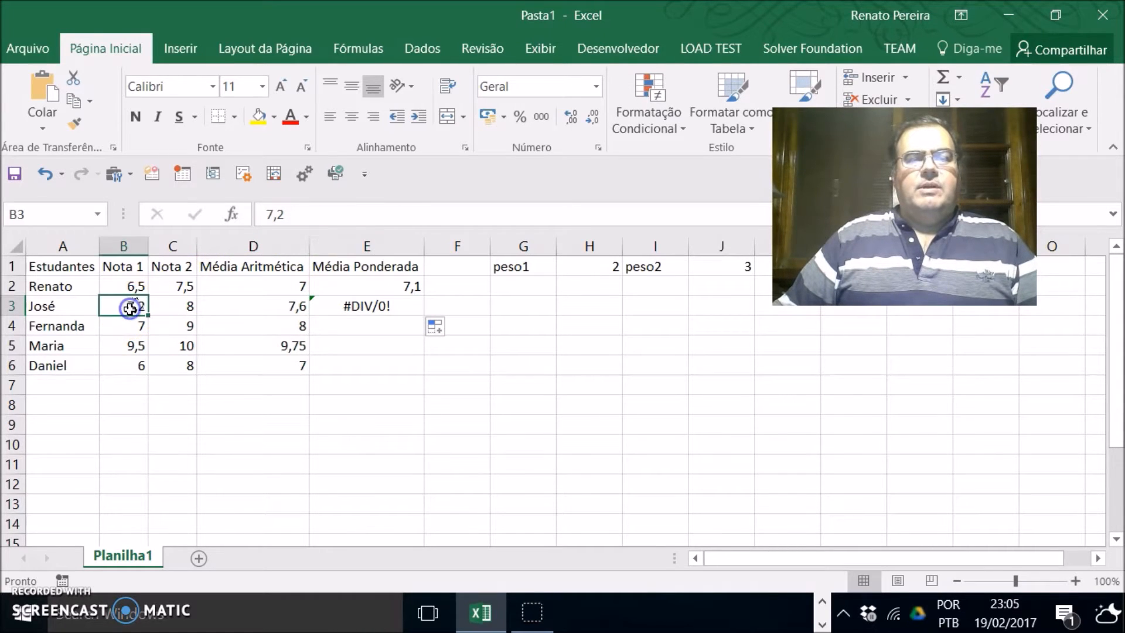
click(373, 307)
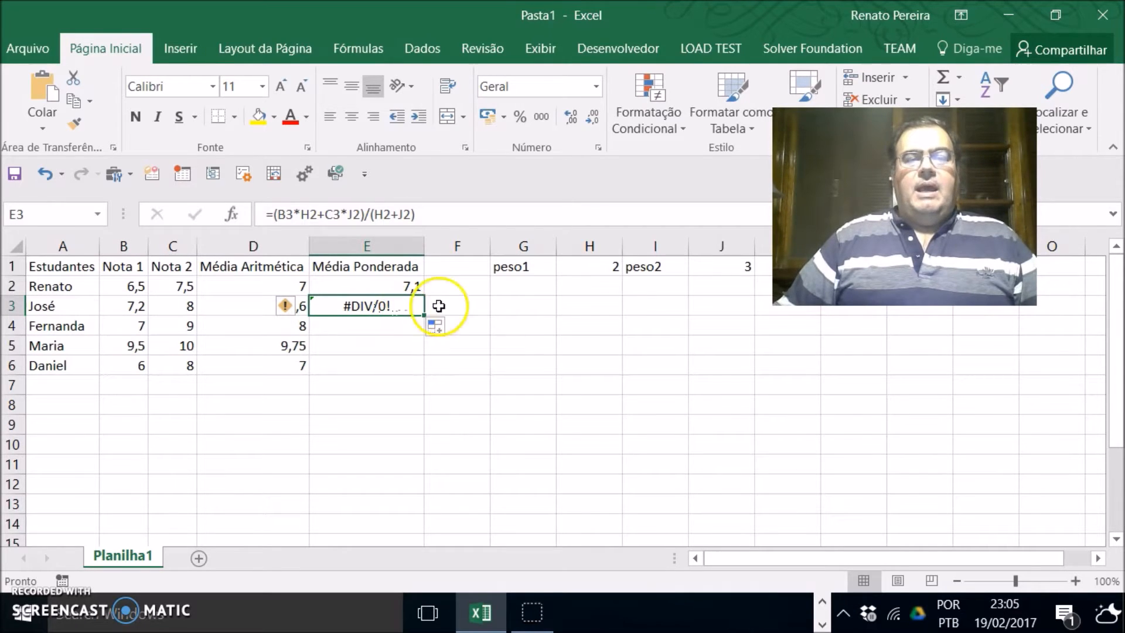
click(609, 288)
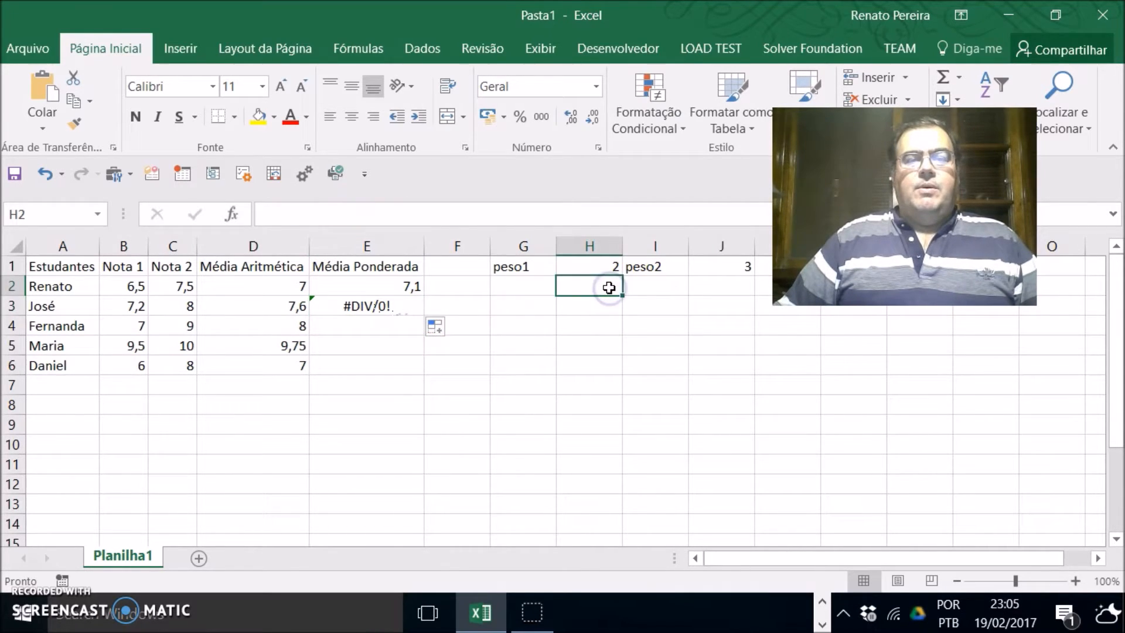
click(366, 307)
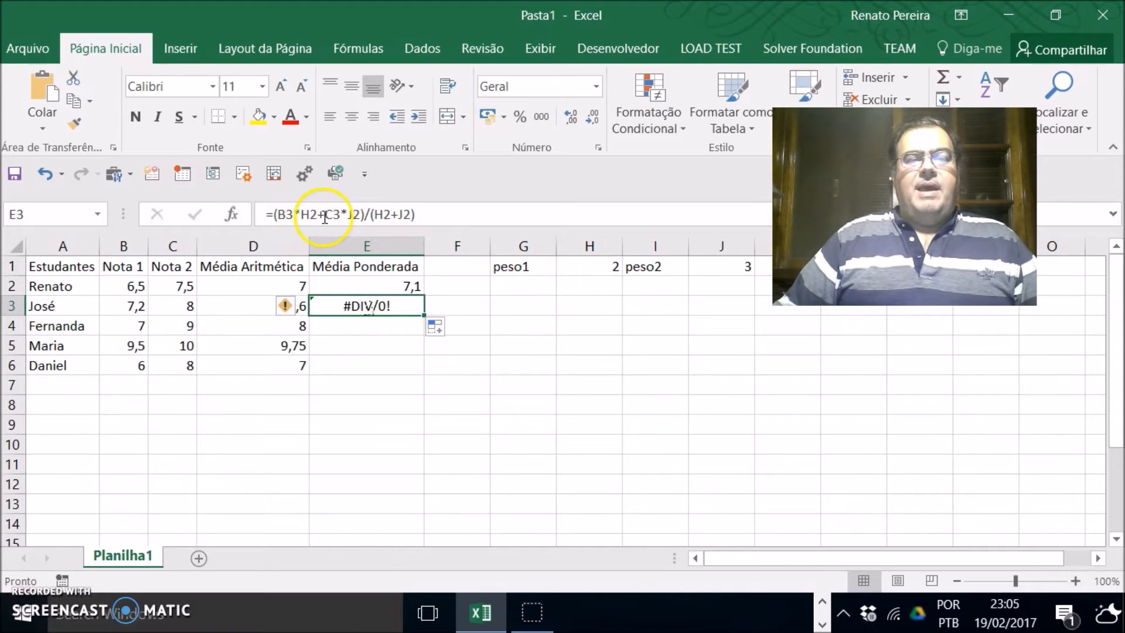
click(173, 309)
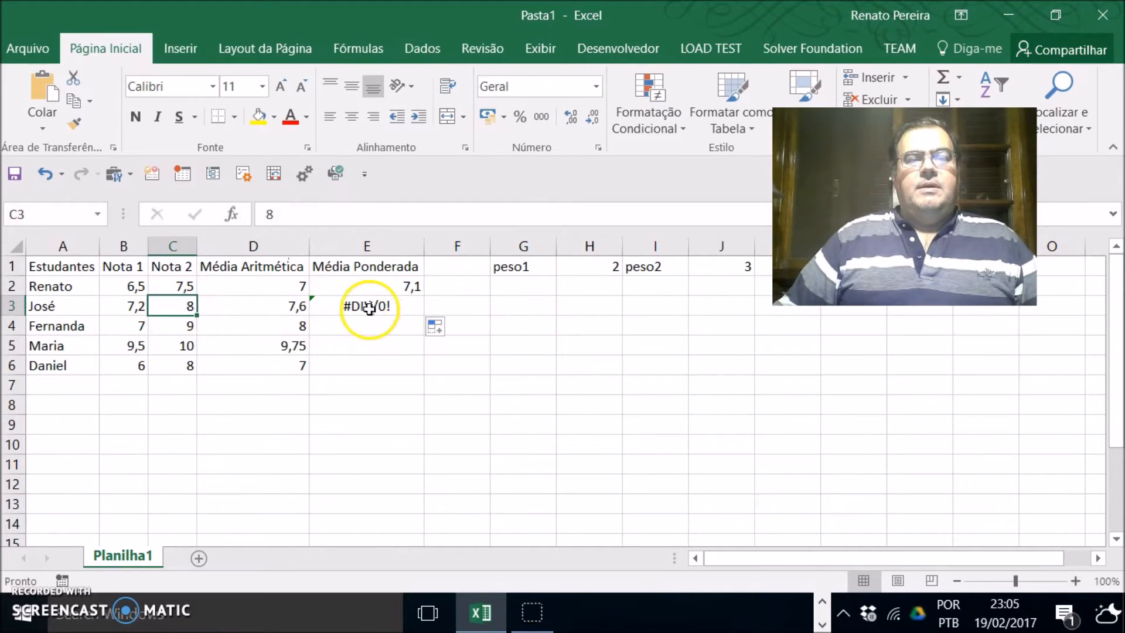
click(343, 307)
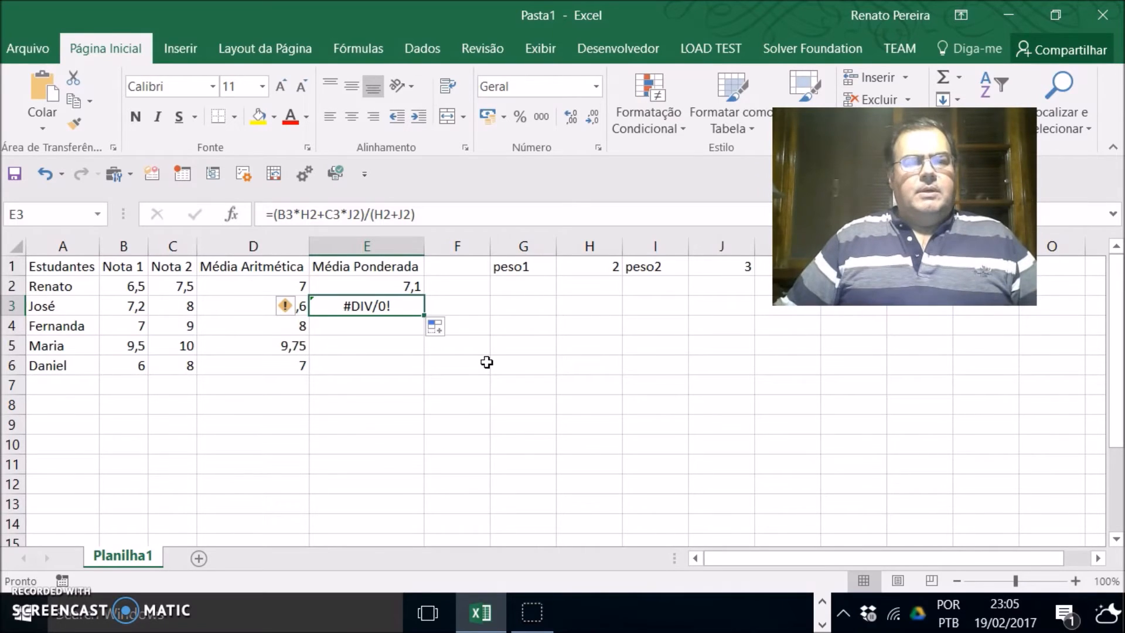
Step: Make the weight references in E3's formula absolute, as $H$2 and $J$2
click(298, 214)
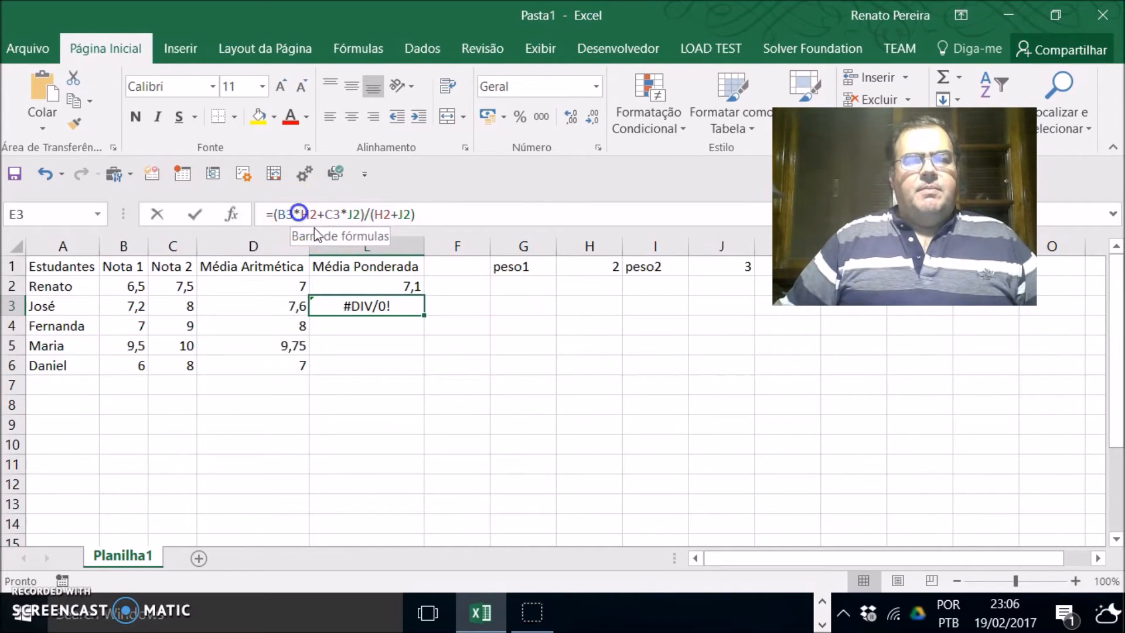
text($)
key(Right)
text($)
key(Right)
key(Right)
key(Right)
key(Right)
key(Right)
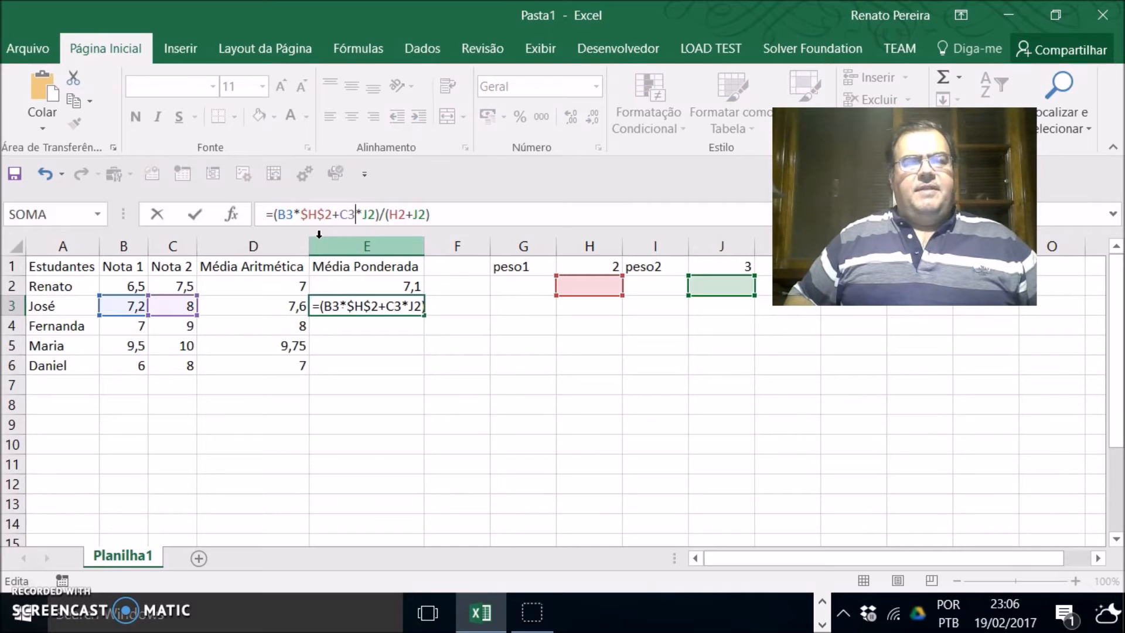
text($)
key(Right)
text($)
key(Right)
key(Right)
key(Right)
key(Right)
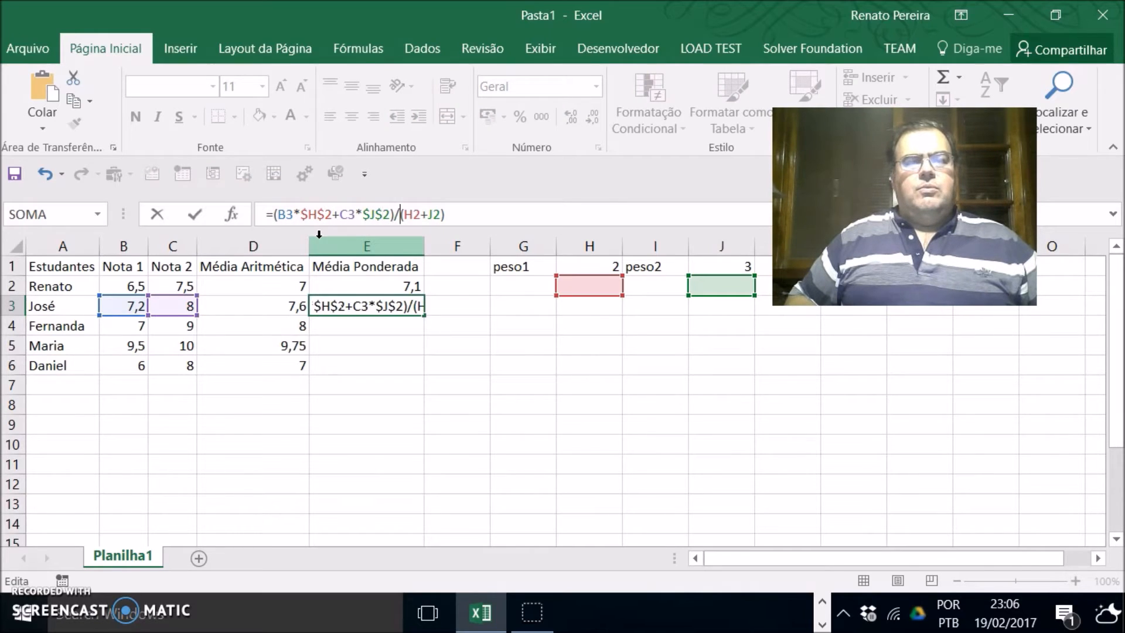
text($H$)
key(Right)
key(Right)
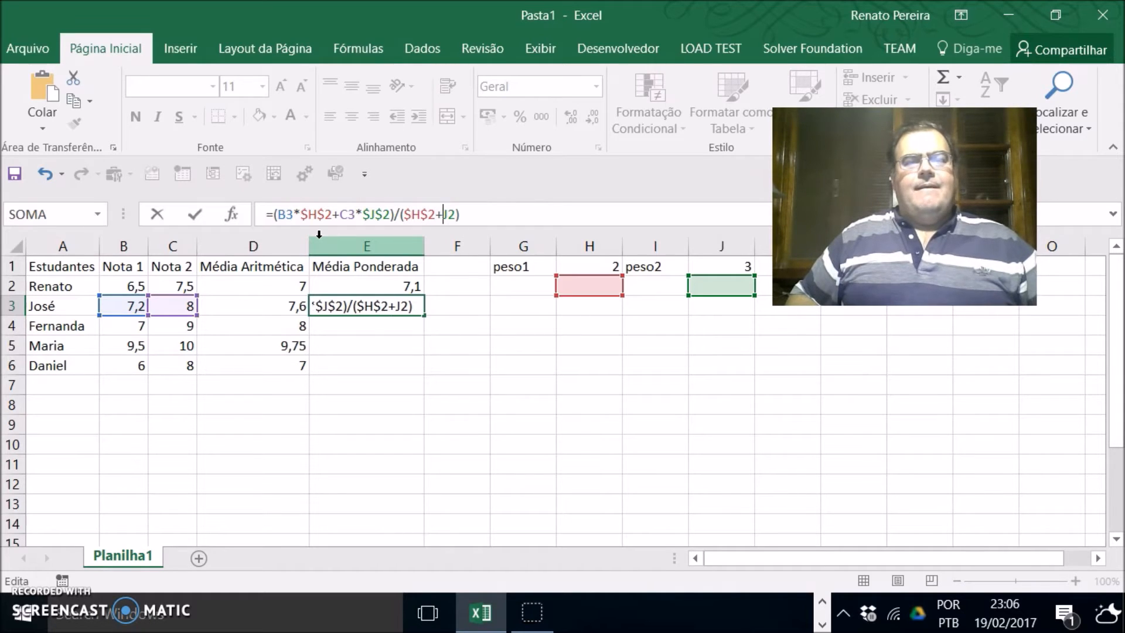
text($)
key(Right)
text($)
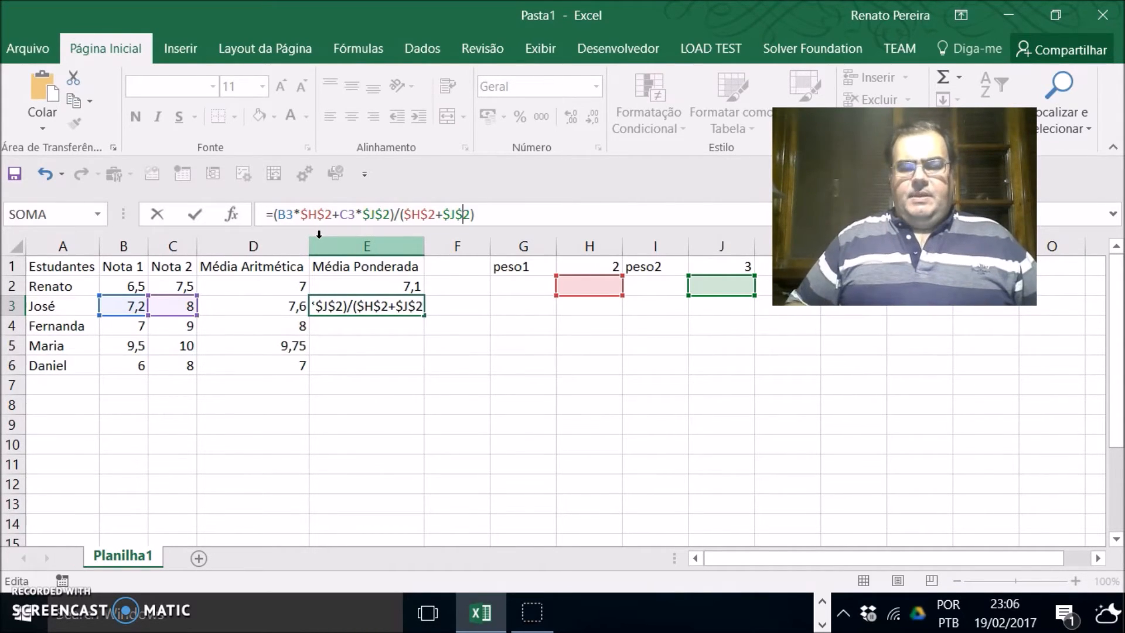
key(Return)
key(Up)
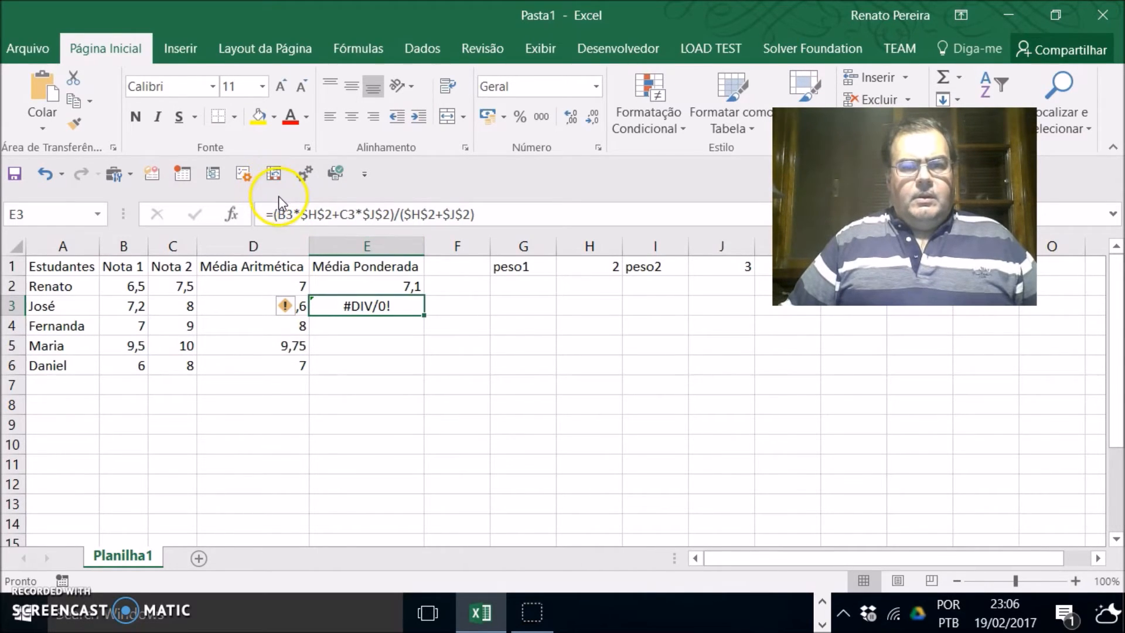
Step: Correct the absolute weight references in E3's formula to $H$1 and $J$1
click(333, 215)
key(BackSpace)
text(1)
key(Right)
key(Right)
key(Right)
key(Right)
key(Right)
key(Right)
key(Right)
key(Right)
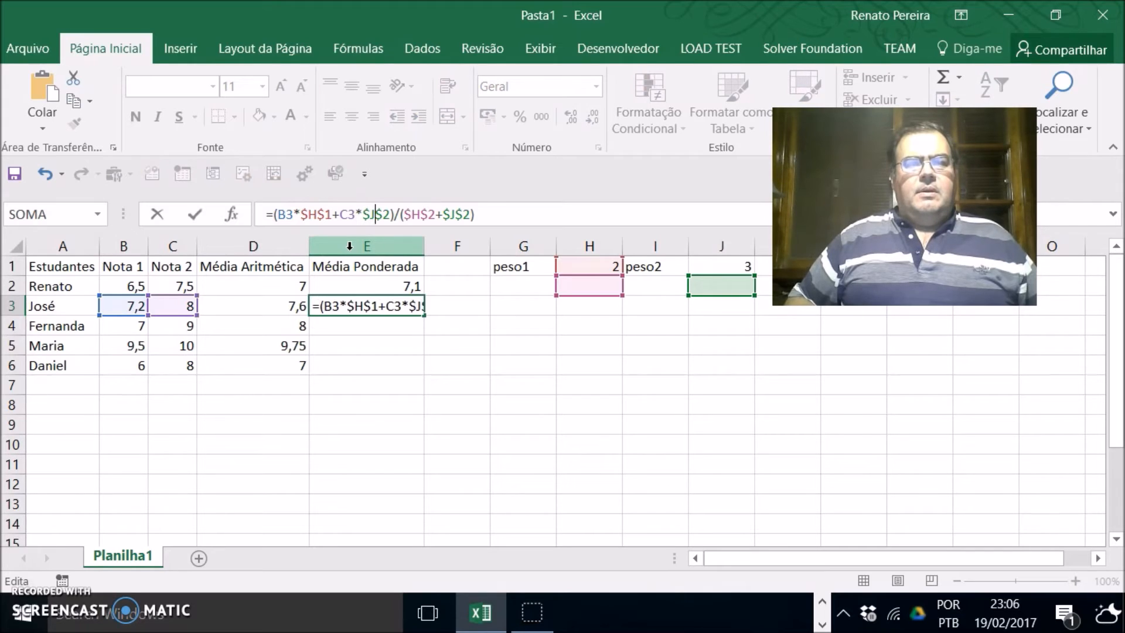
key(BackSpace)
text(1)
key(Right)
key(Right)
key(Right)
key(Right)
key(Right)
key(Right)
key(Right)
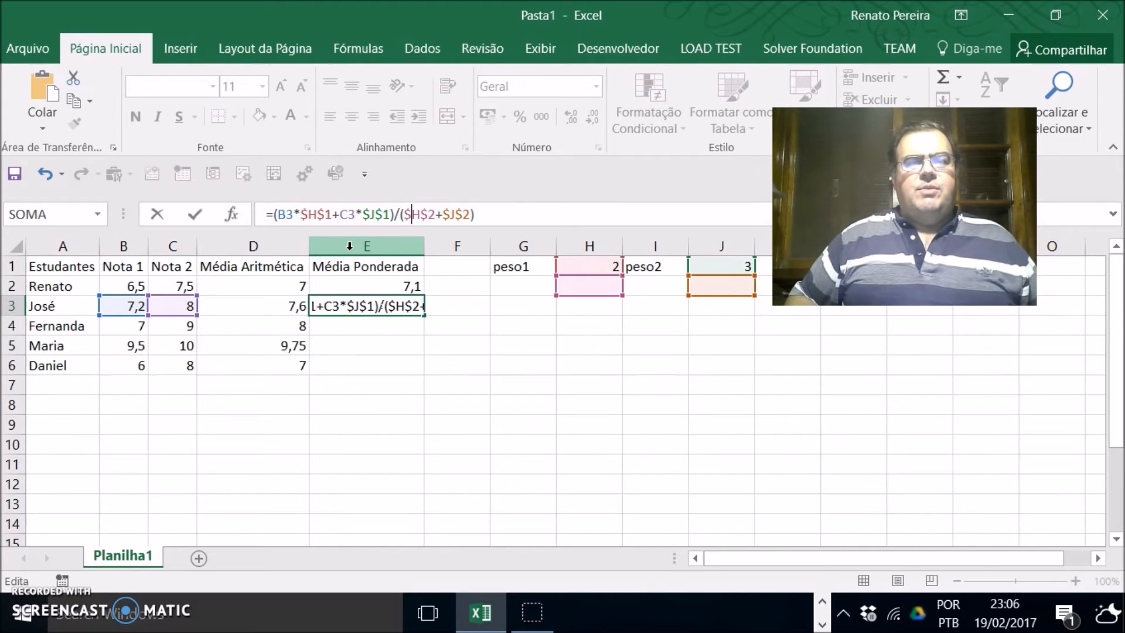
key(BackSpace)
text(1)
key(Right)
key(Right)
key(Right)
key(Right)
key(Right)
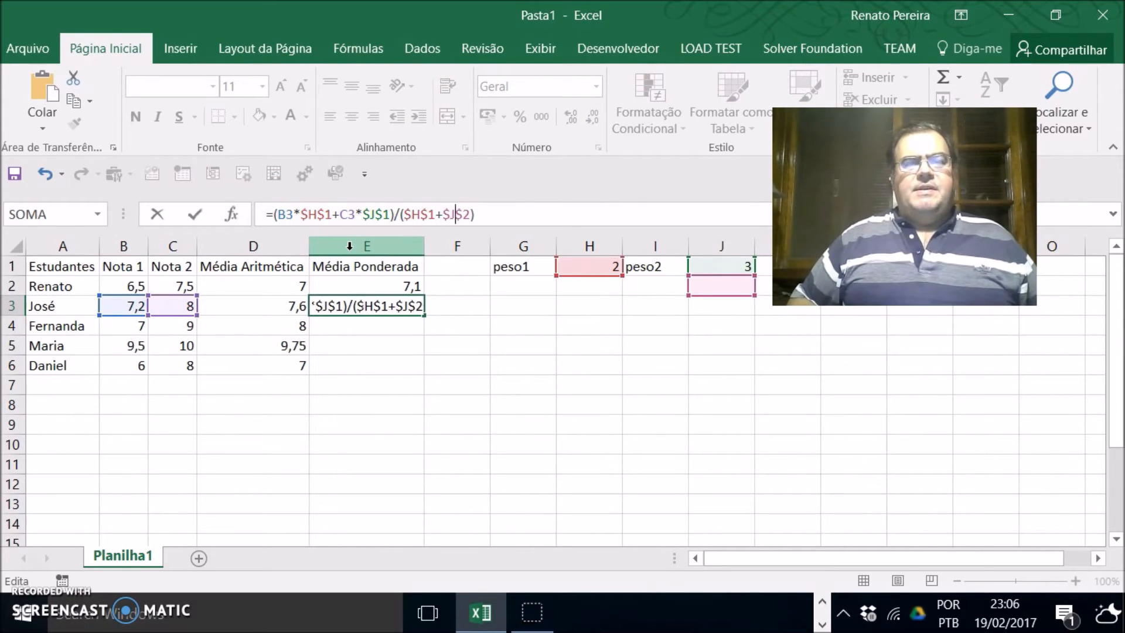
key(BackSpace)
text(1)
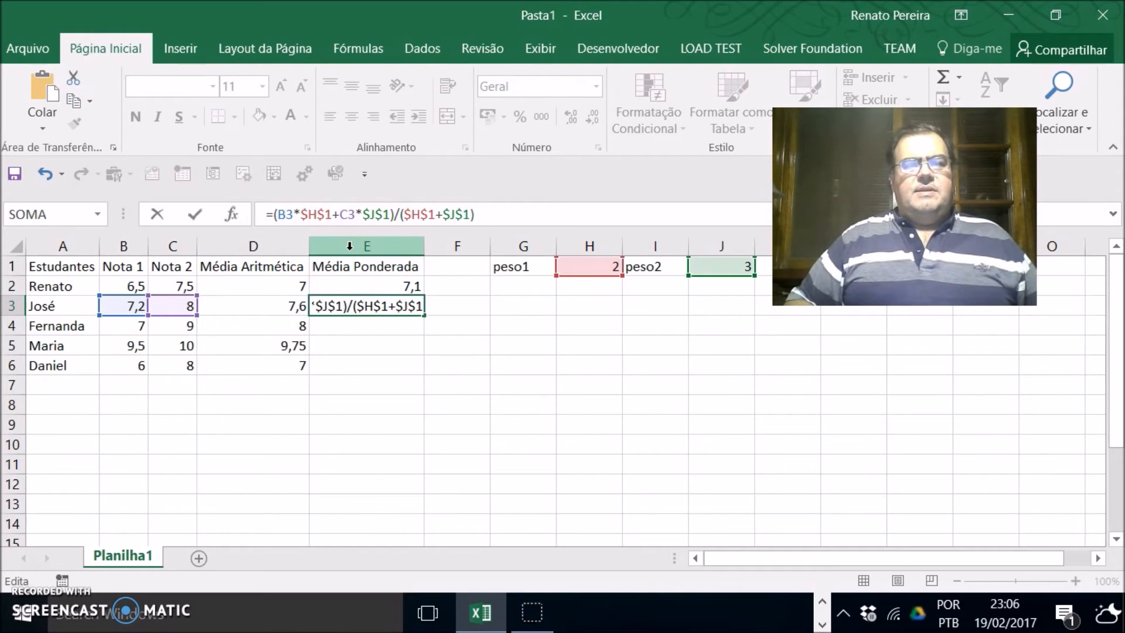
key(Return)
key(Up)
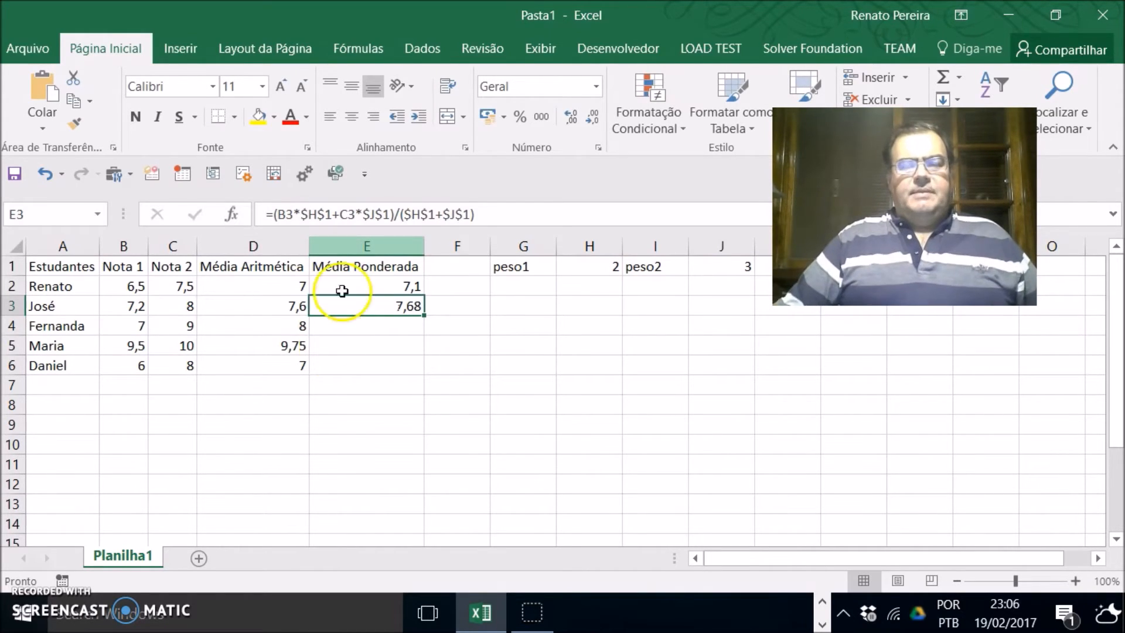
Step: Fill the E3 weighted-average formula down to E6 and check the copied cells
drag(423, 315, 422, 366)
click(394, 324)
click(406, 345)
click(412, 364)
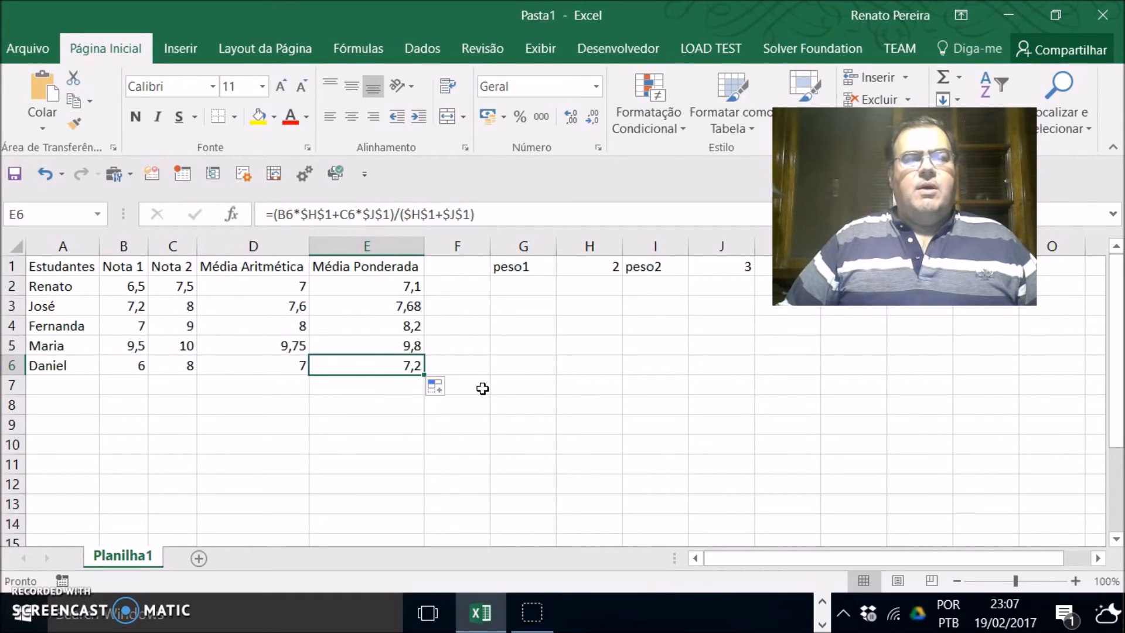
Step: Save the workbook in the OneDrive Documents folder as exemplo_1_tutorial_de_excel_em_vídeo
click(20, 51)
click(32, 199)
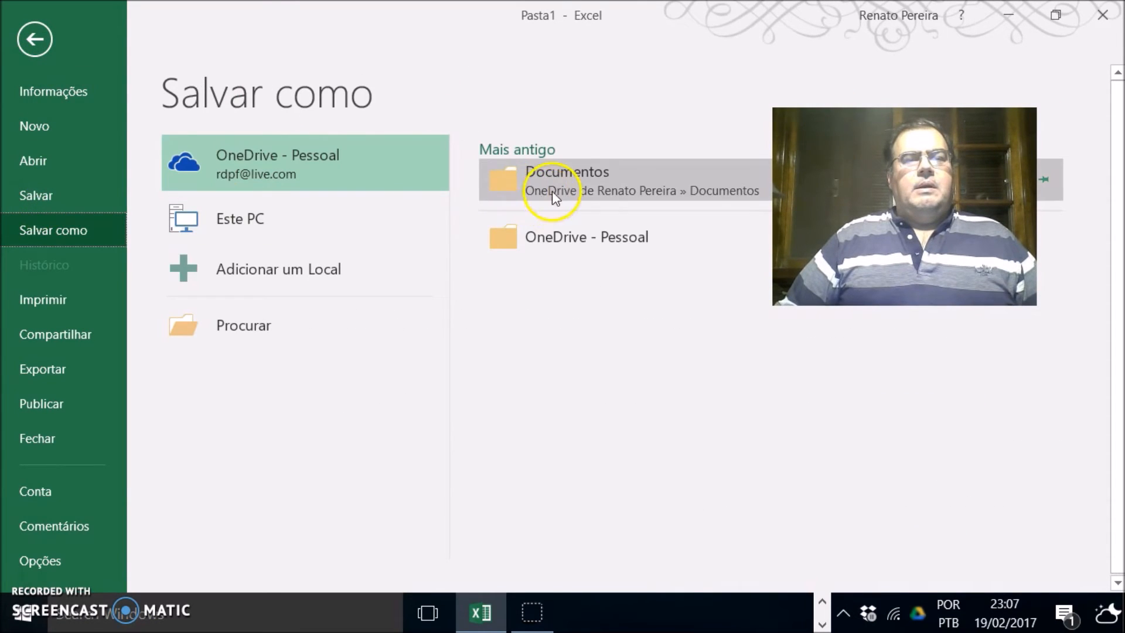
click(570, 180)
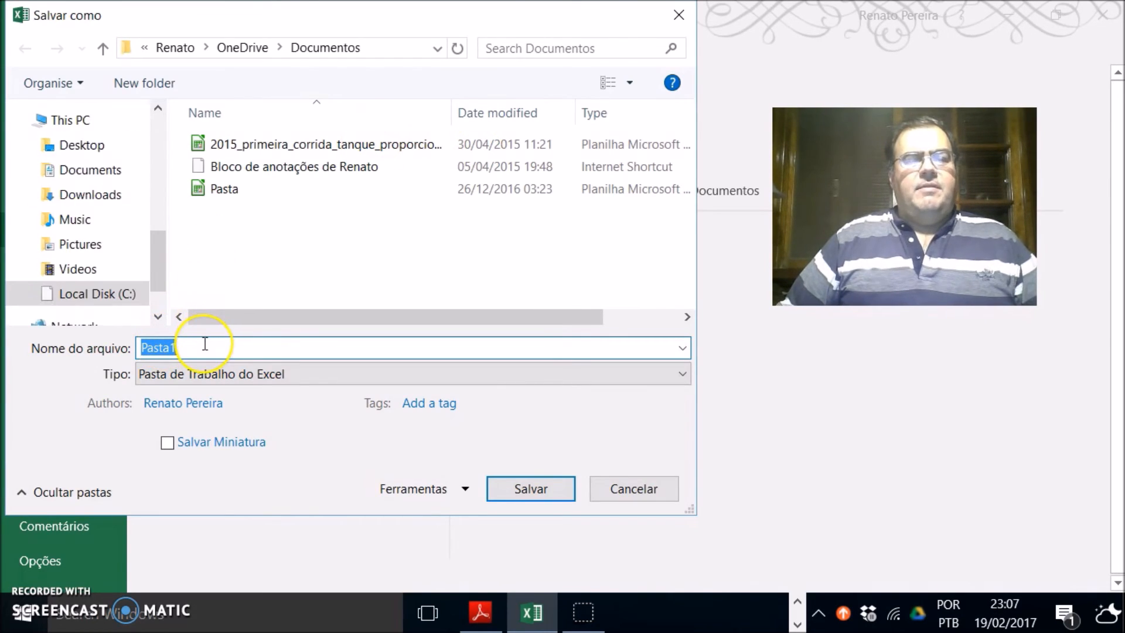
text(exemplço)
key(BackSpace)
key(BackSpace)
text(o)
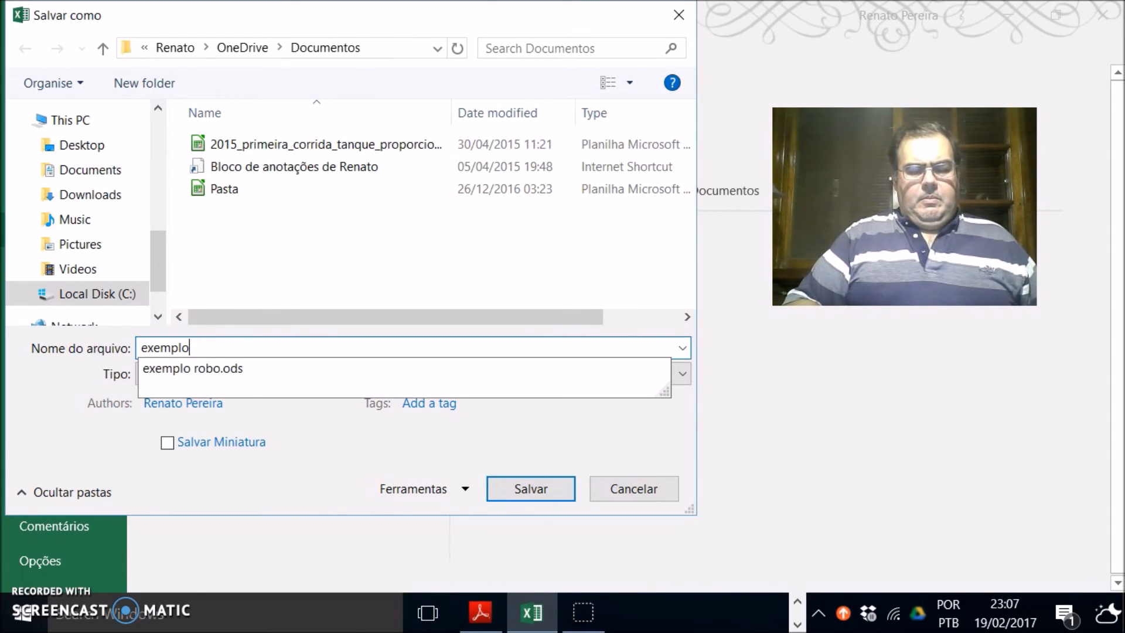
text(_1_tut)
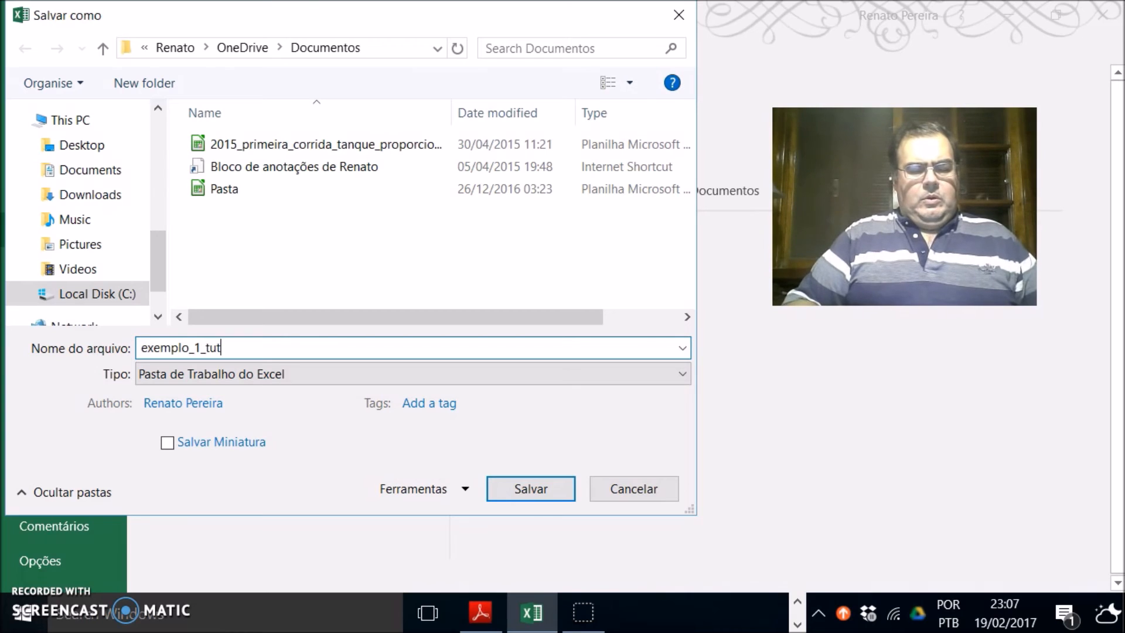
text(orial_)
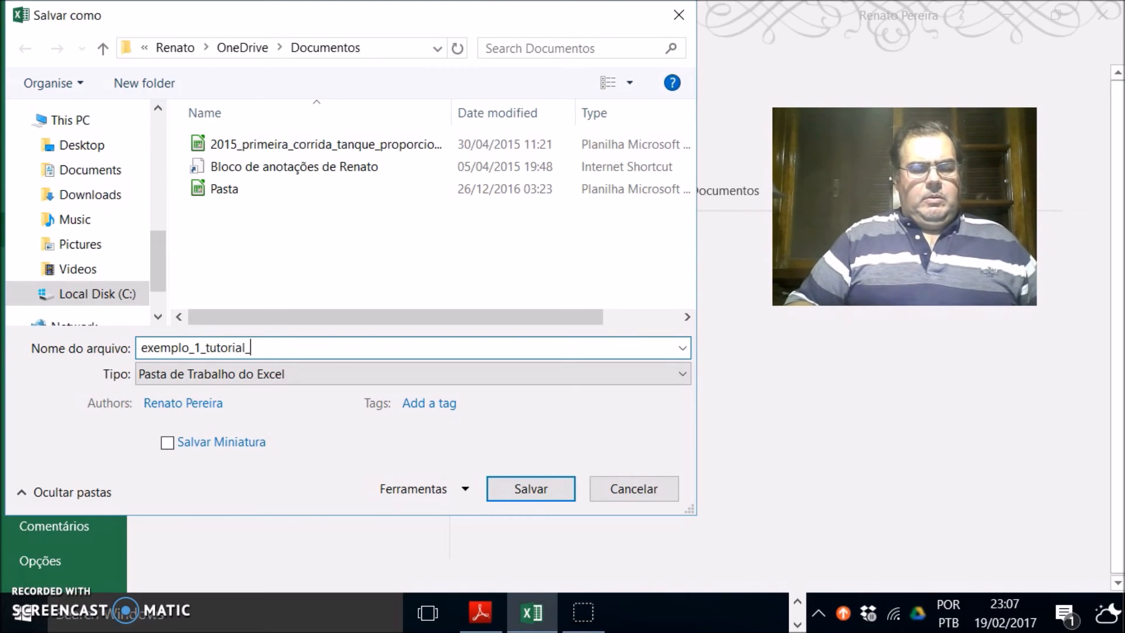
text(de_excel)
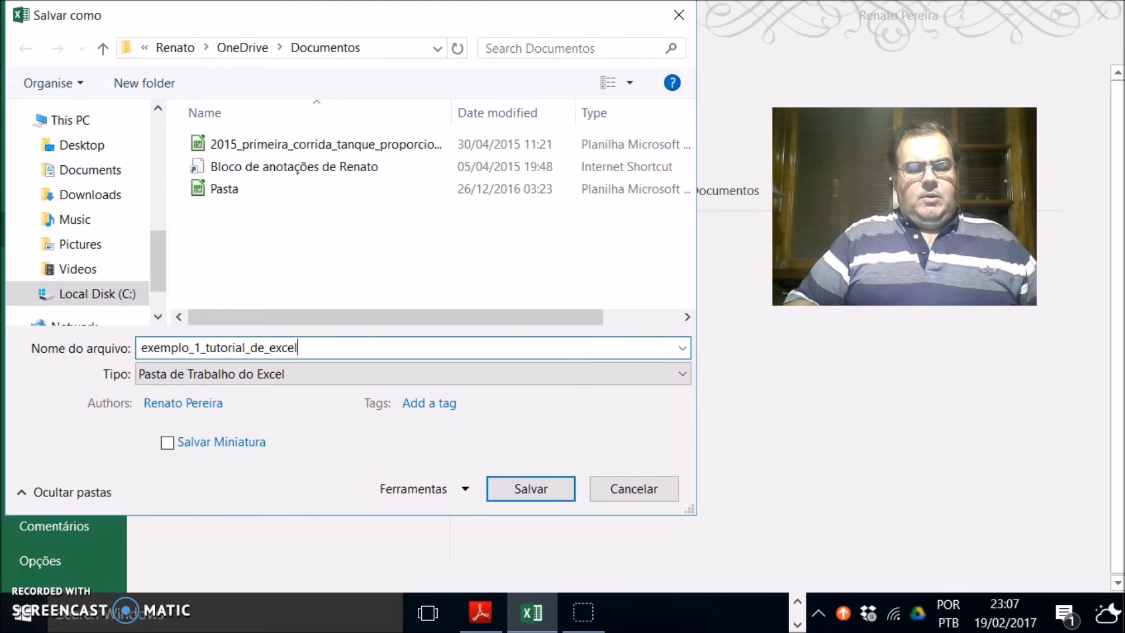
text(_em_vídeo)
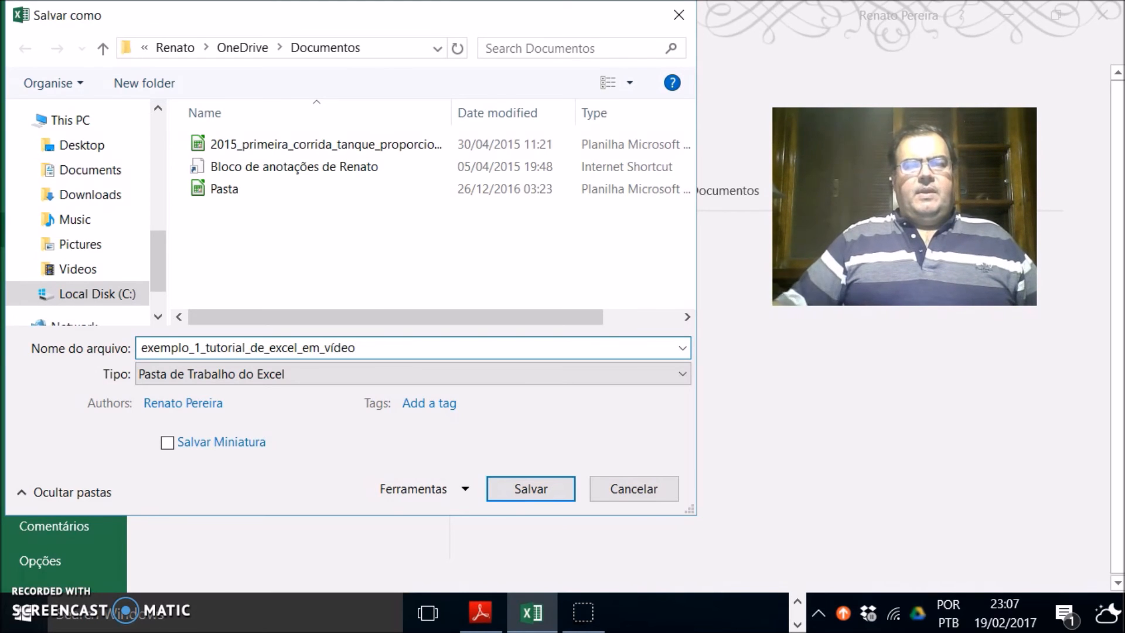
click(526, 490)
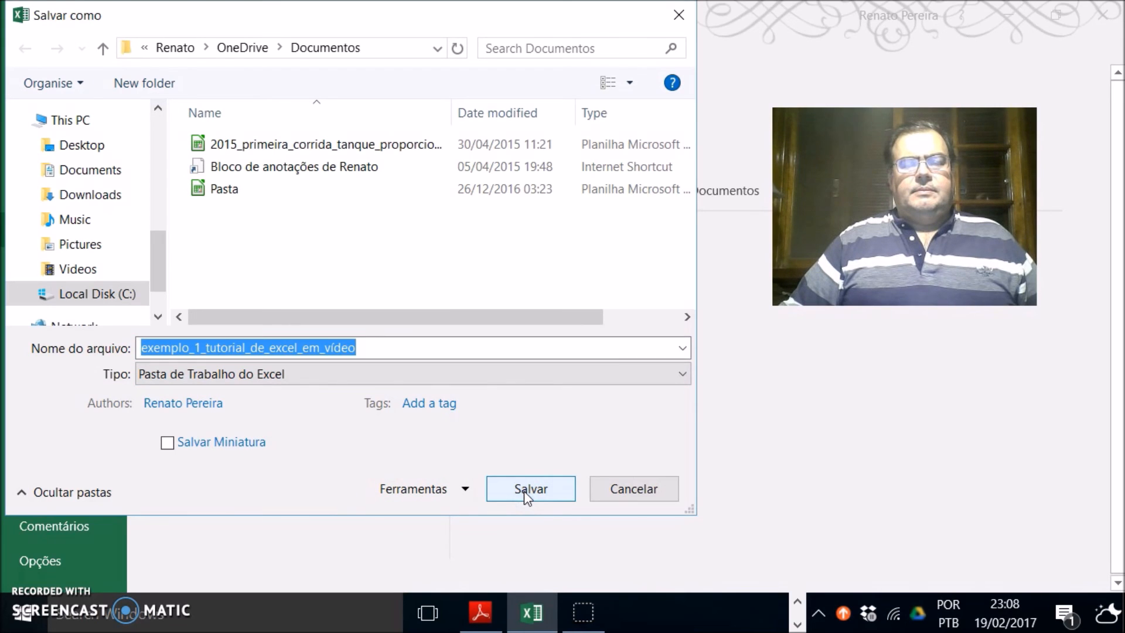
click(524, 491)
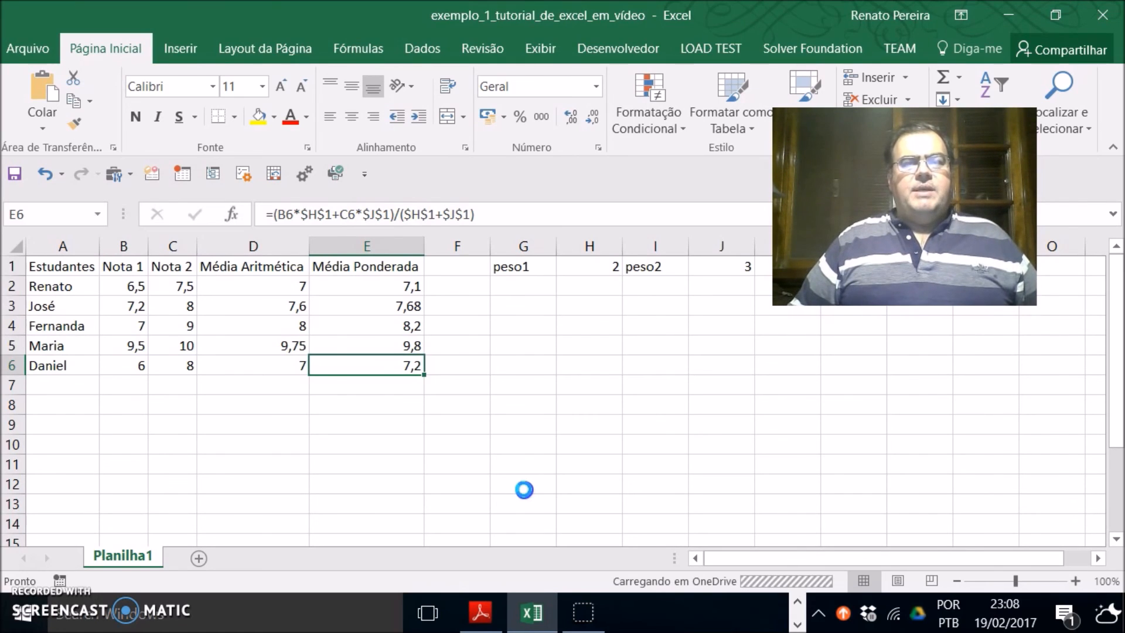
click(524, 490)
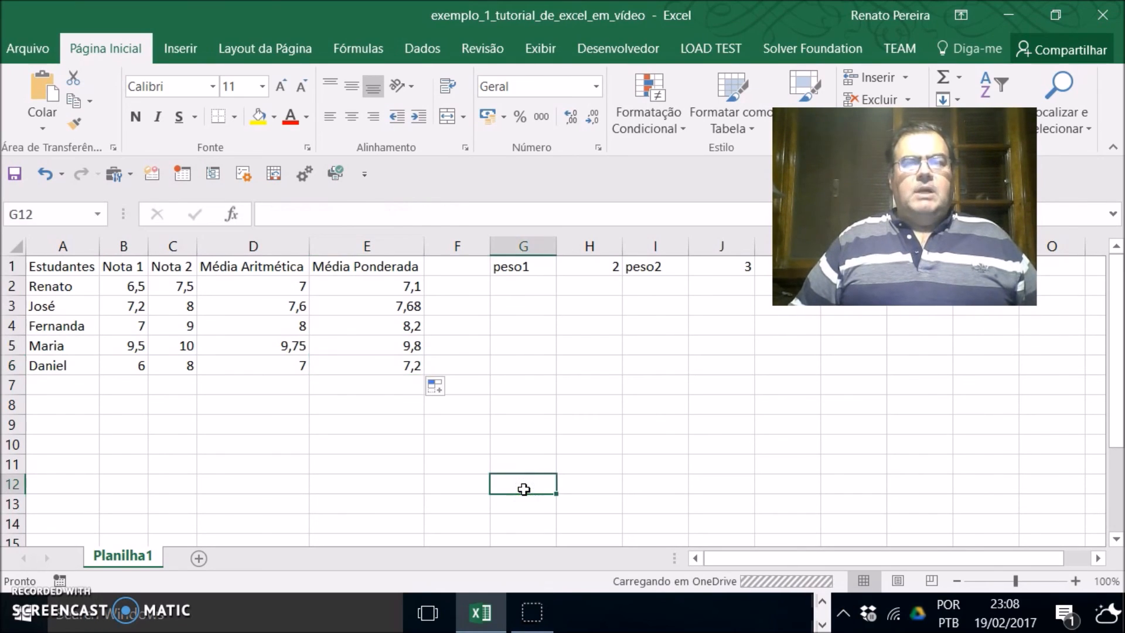